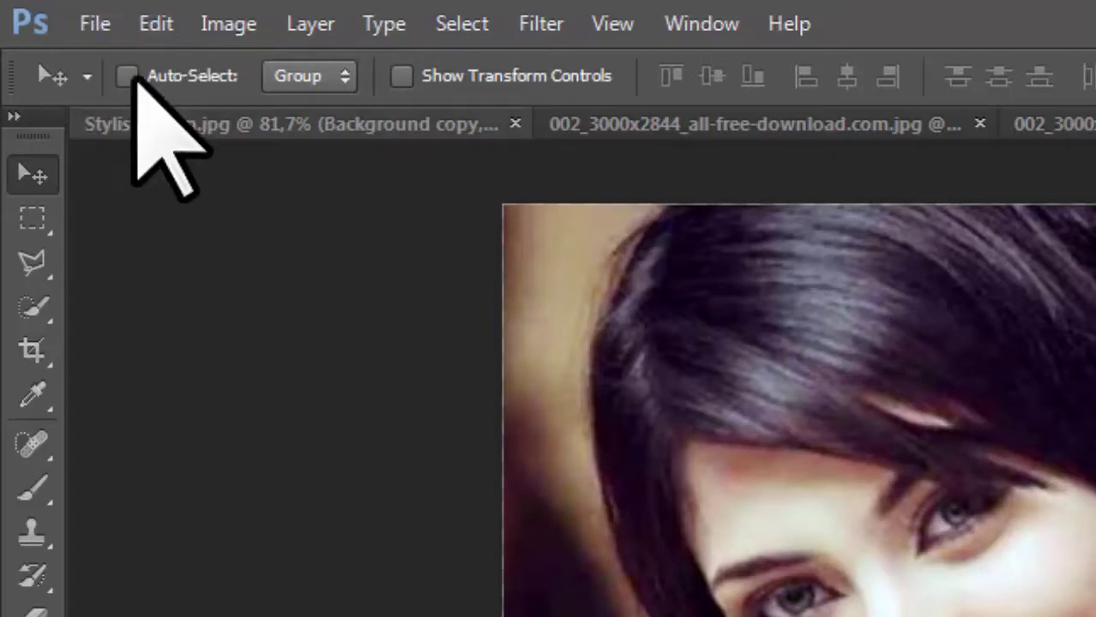
Step: Draw a Rectangular Marquee over the face, then remove it with Edit > Undo Rectangular Marquee
left_click(151, 22)
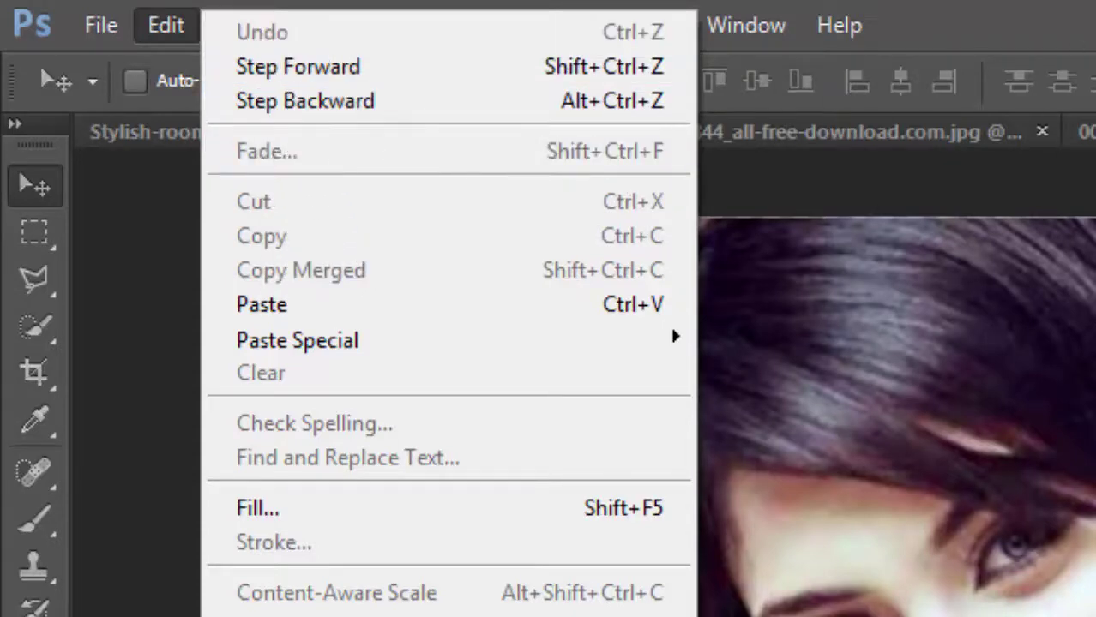
key("Escape")
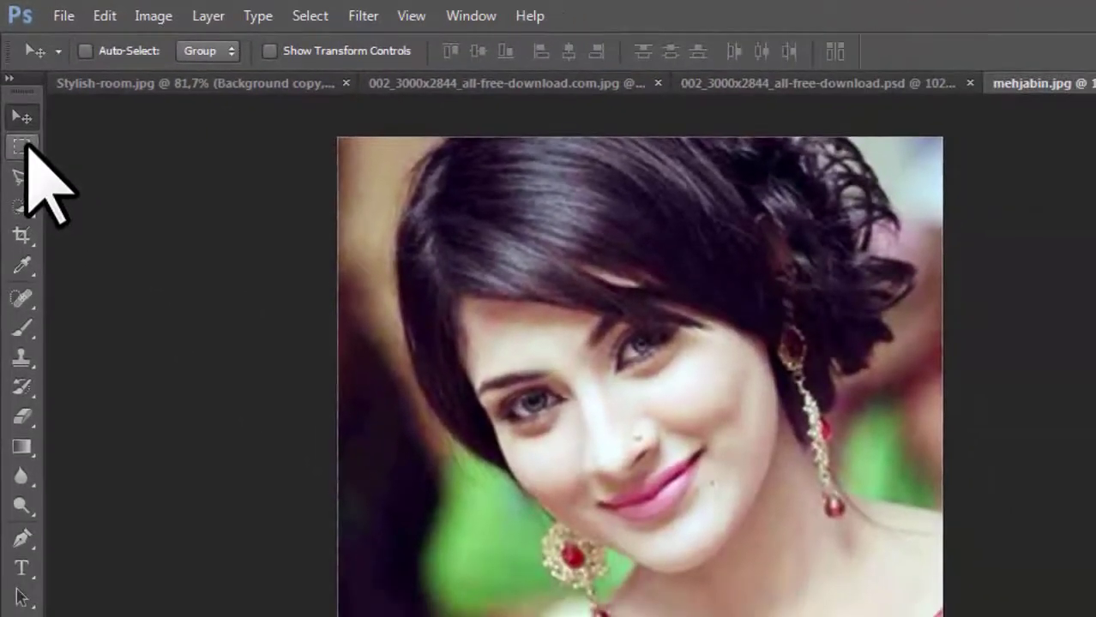
left_click(22, 144)
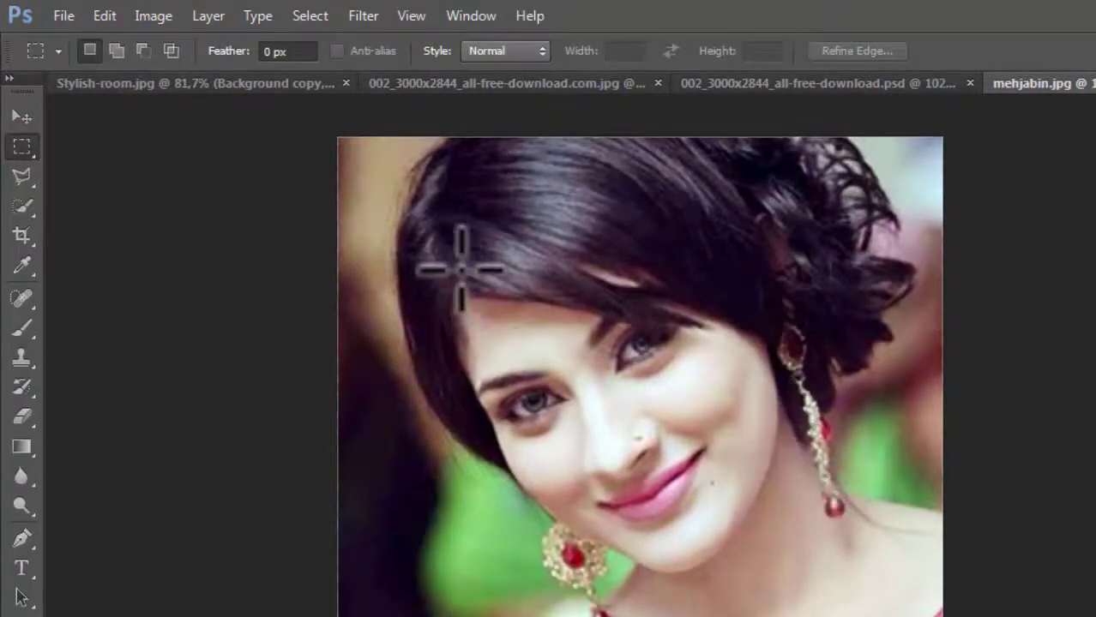
left_click_drag(451, 247, 765, 547)
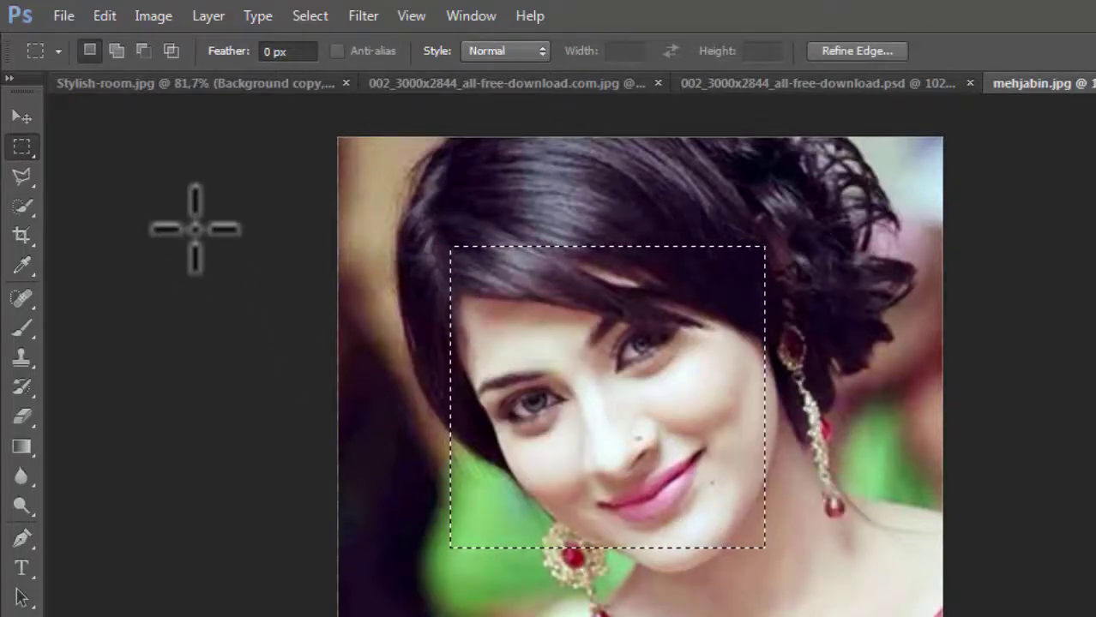
left_click(105, 16)
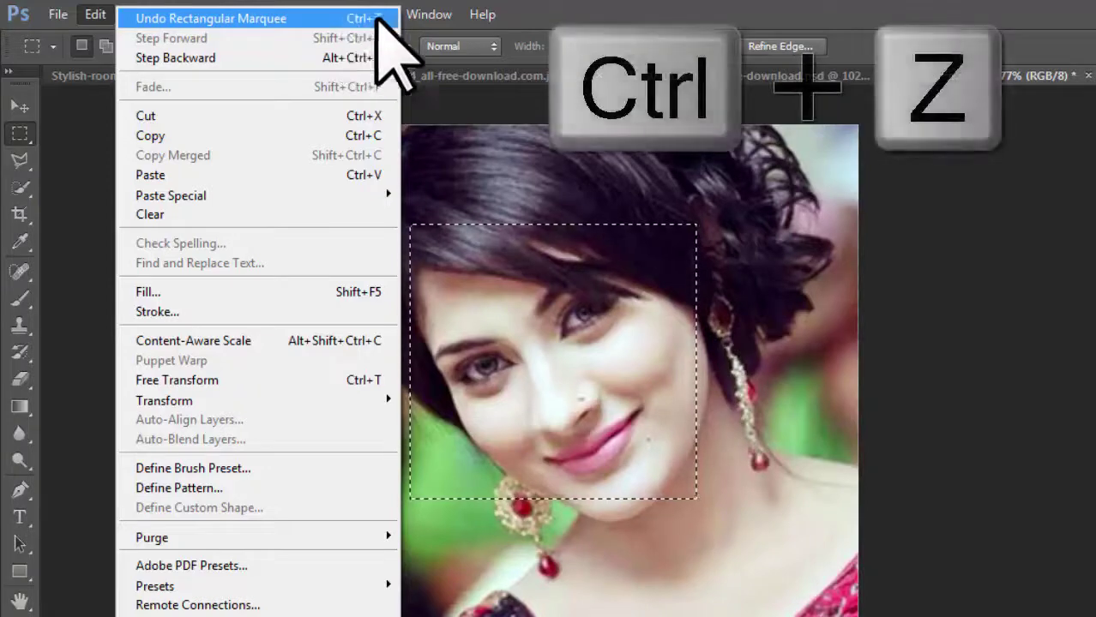
left_click(239, 19)
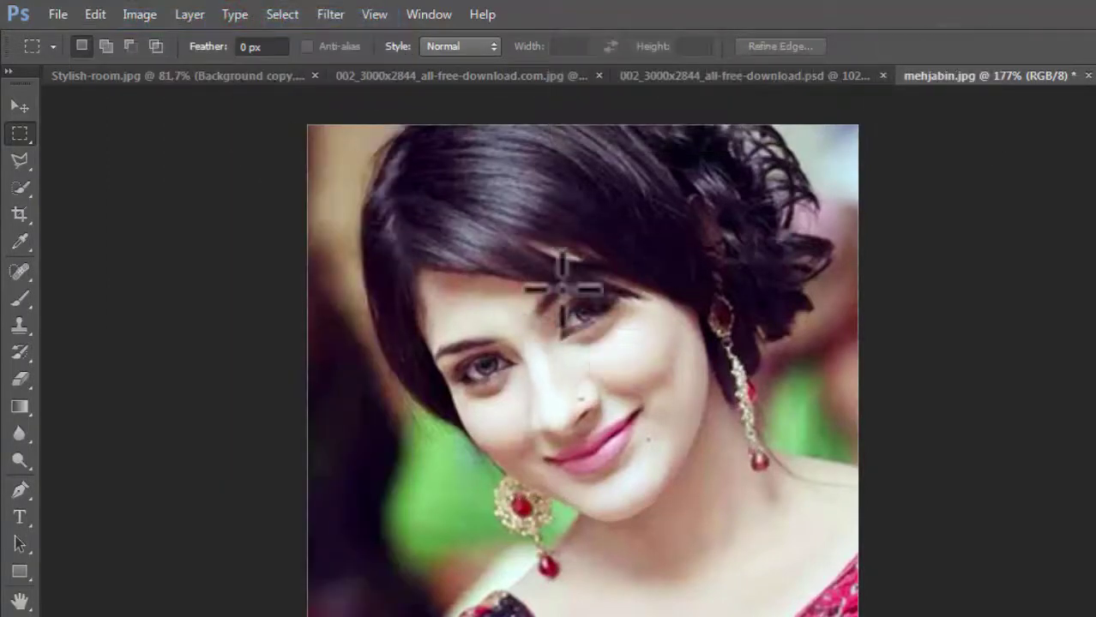
Step: Drag an Elliptical Marquee circle around the face, then undo it via Edit > Undo Elliptical Marquee
right_click(30, 136)
left_click(85, 152)
left_click_drag(468, 231, 779, 542)
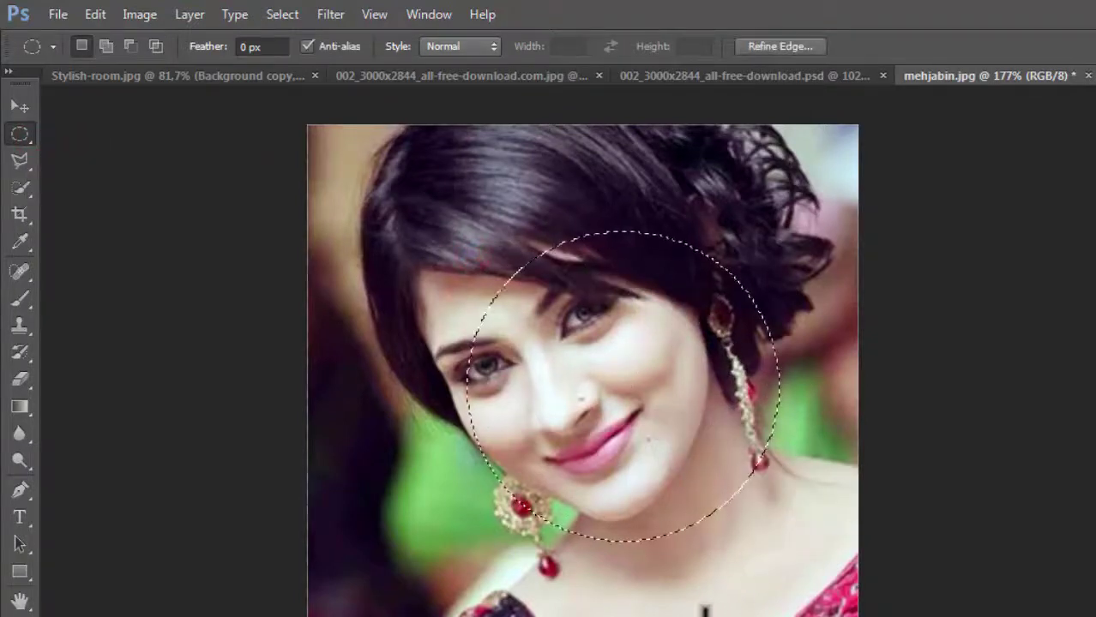
left_click(96, 16)
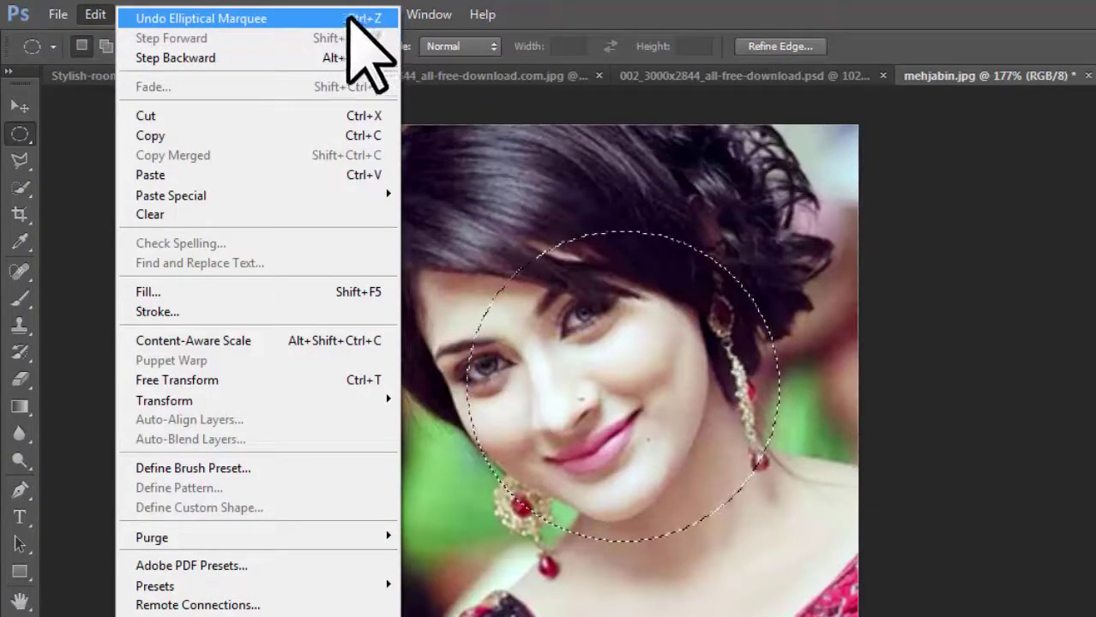
left_click(207, 17)
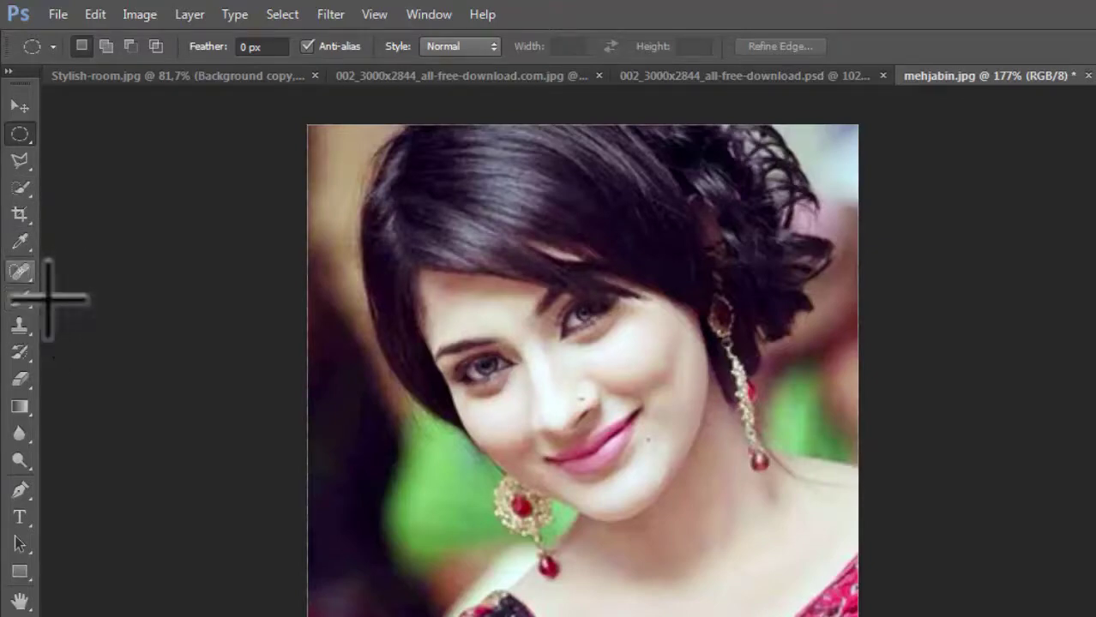
Step: Add a new layer and brush a diagonal cyan stroke across the face, then undo it
left_click(19, 298)
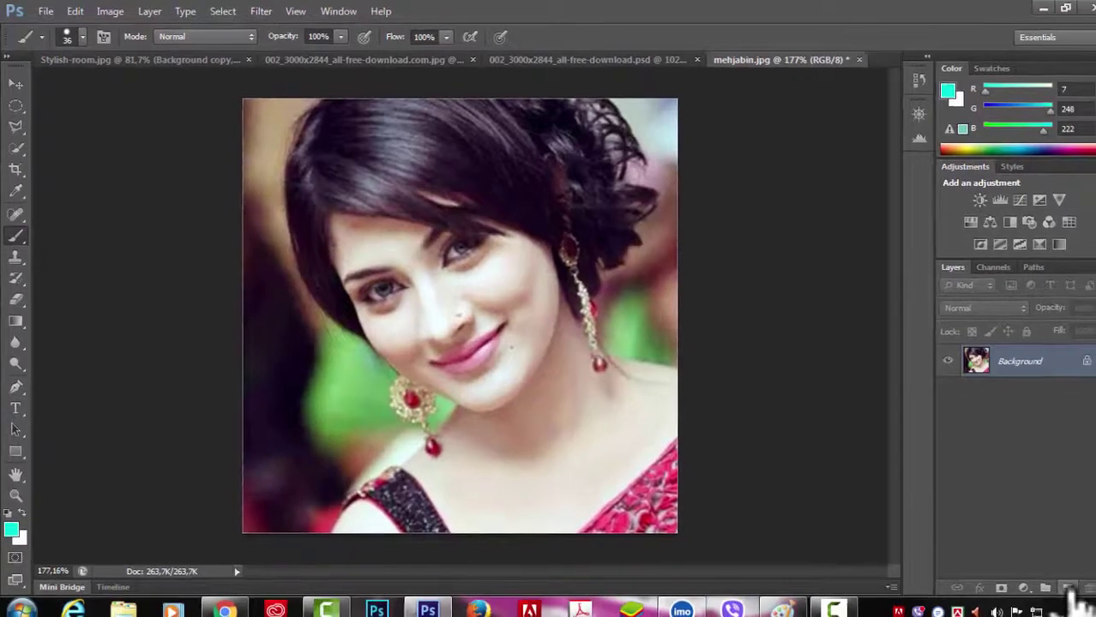
left_click(1071, 591)
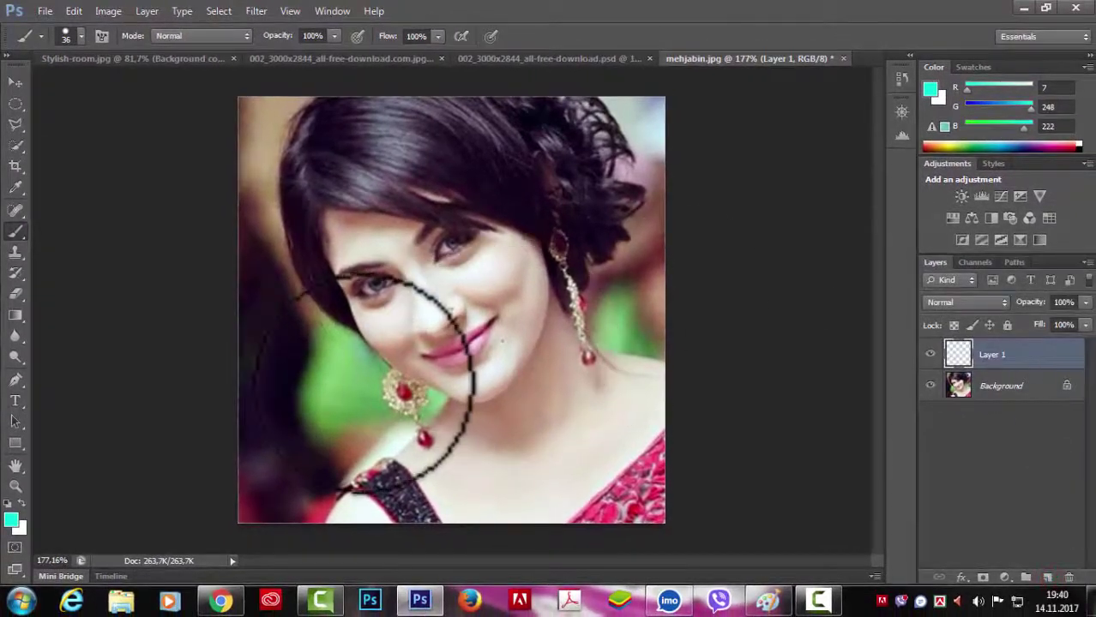
left_click_drag(364, 384, 615, 124)
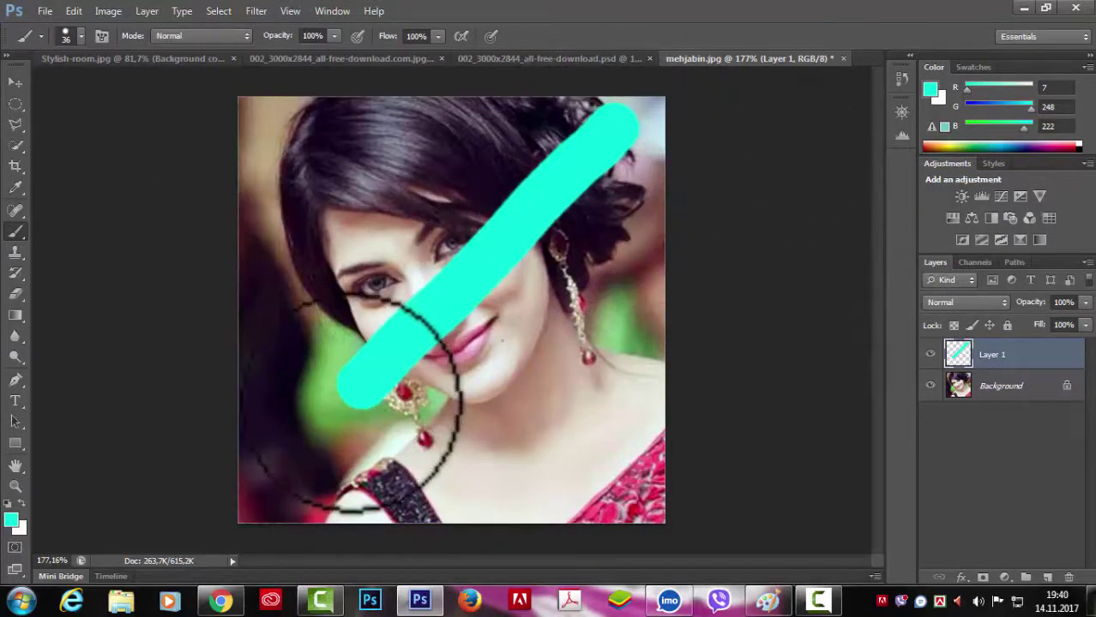
left_click(74, 11)
left_click(120, 14)
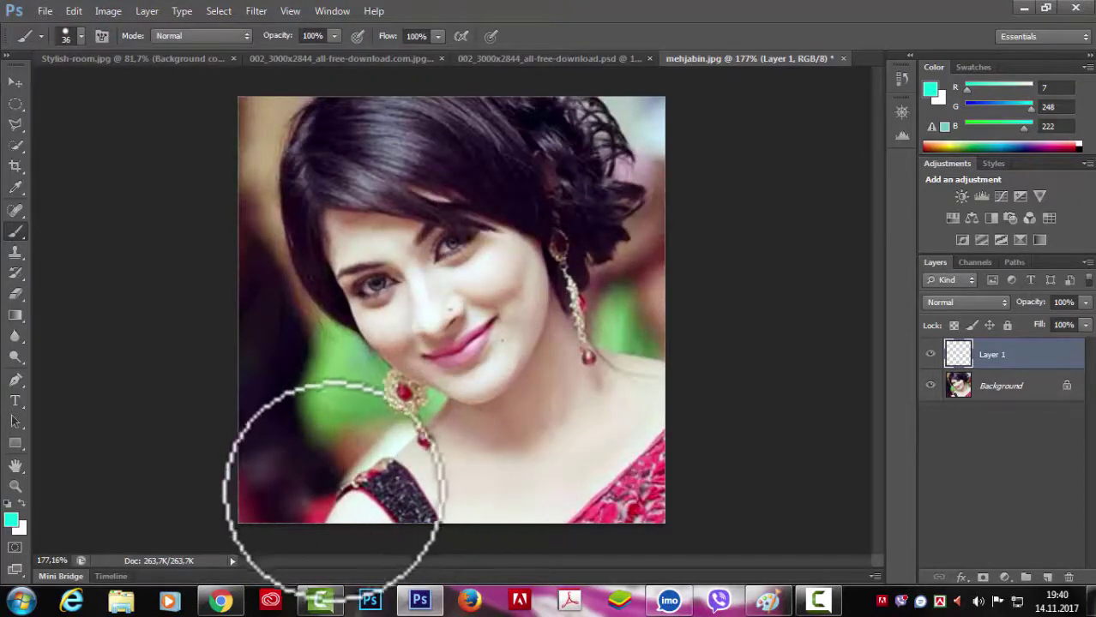
Step: Paint four cyan strokes: toward the chin, over the hair, up the right side, across the left cheek
mouse_move(315, 505)
left_mouse_down()
mouse_move(342, 449)
mouse_move(439, 393)
left_mouse_up()
mouse_move(559, 365)
left_mouse_down()
mouse_move(524, 219)
mouse_move(432, 139)
mouse_move(336, 175)
left_mouse_up()
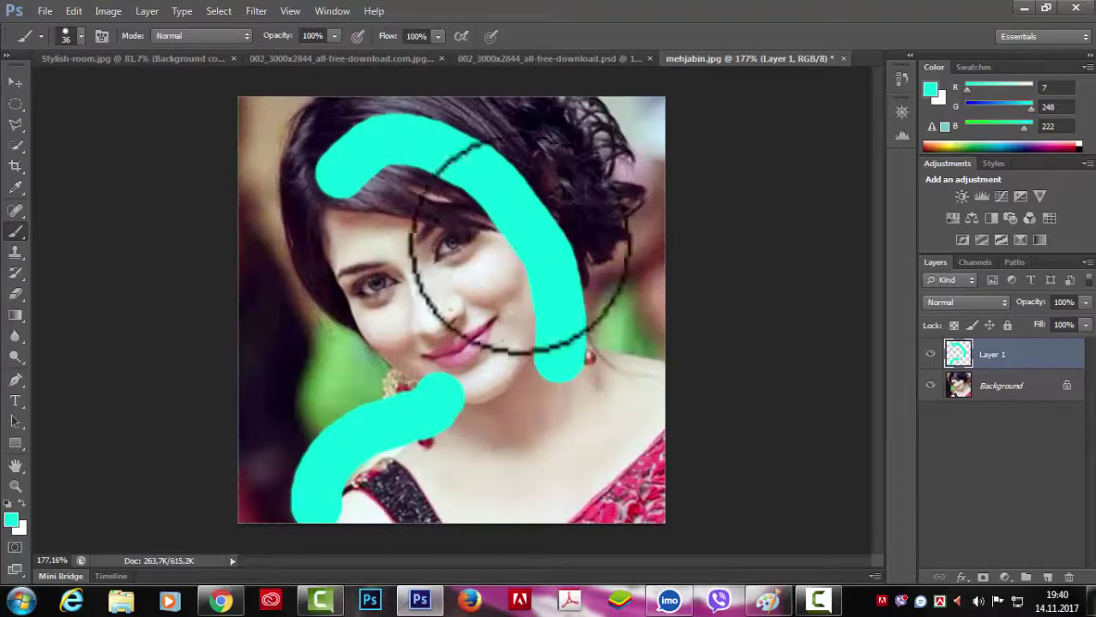
mouse_move(588, 501)
left_mouse_down()
mouse_move(612, 439)
mouse_move(633, 309)
mouse_move(570, 171)
left_mouse_up()
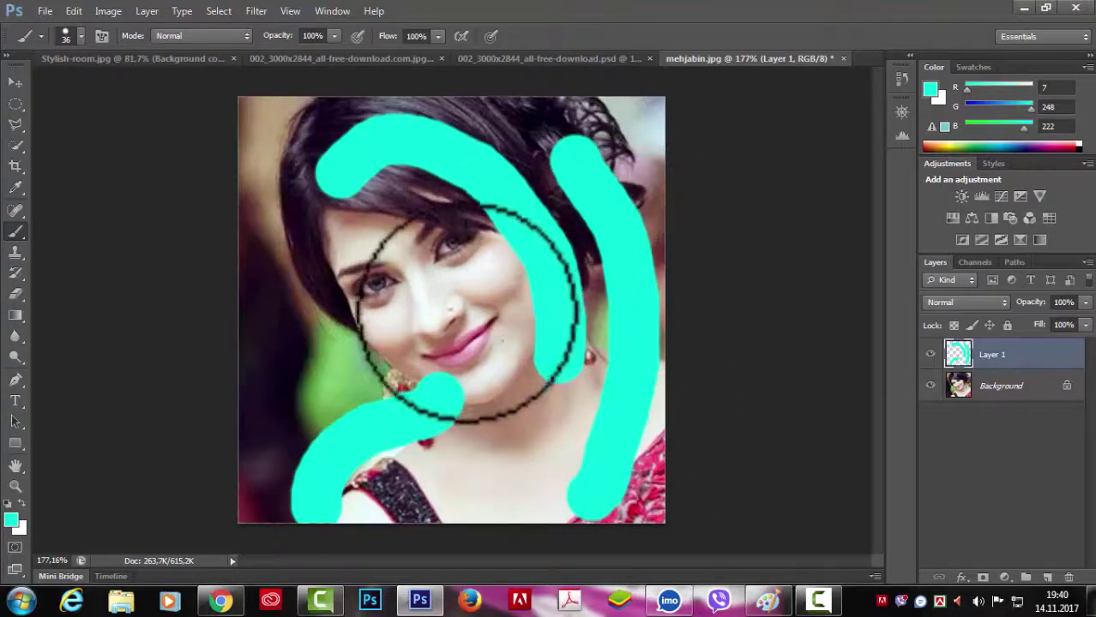
mouse_move(467, 302)
left_mouse_down()
mouse_move(379, 309)
mouse_move(319, 255)
left_mouse_up()
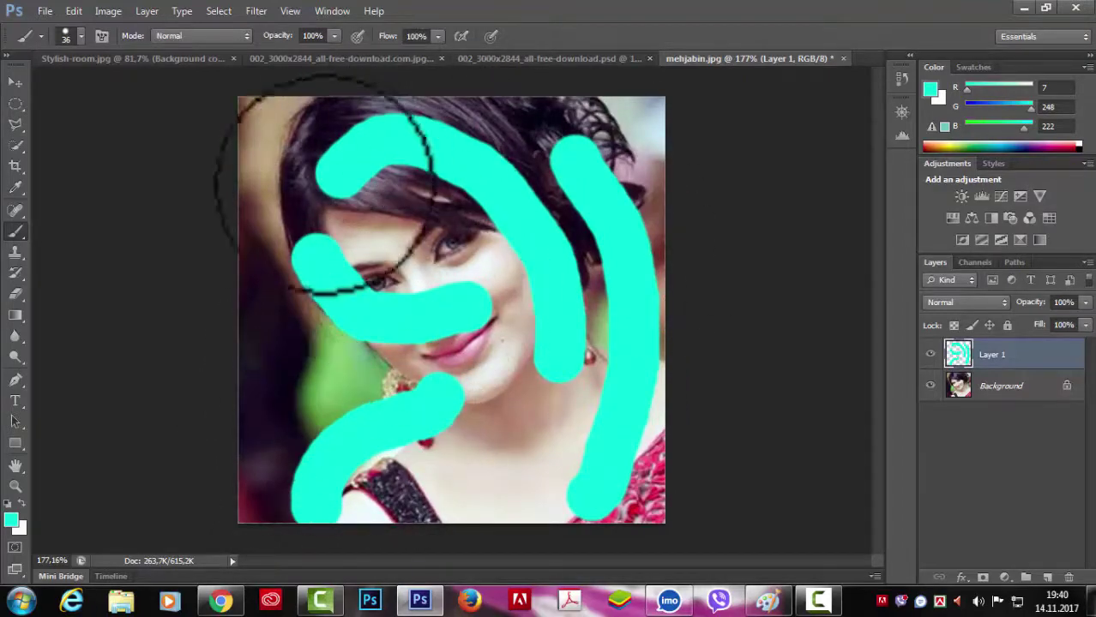
Step: Undo the last cyan brush stroke, then redo it
left_click(69, 10)
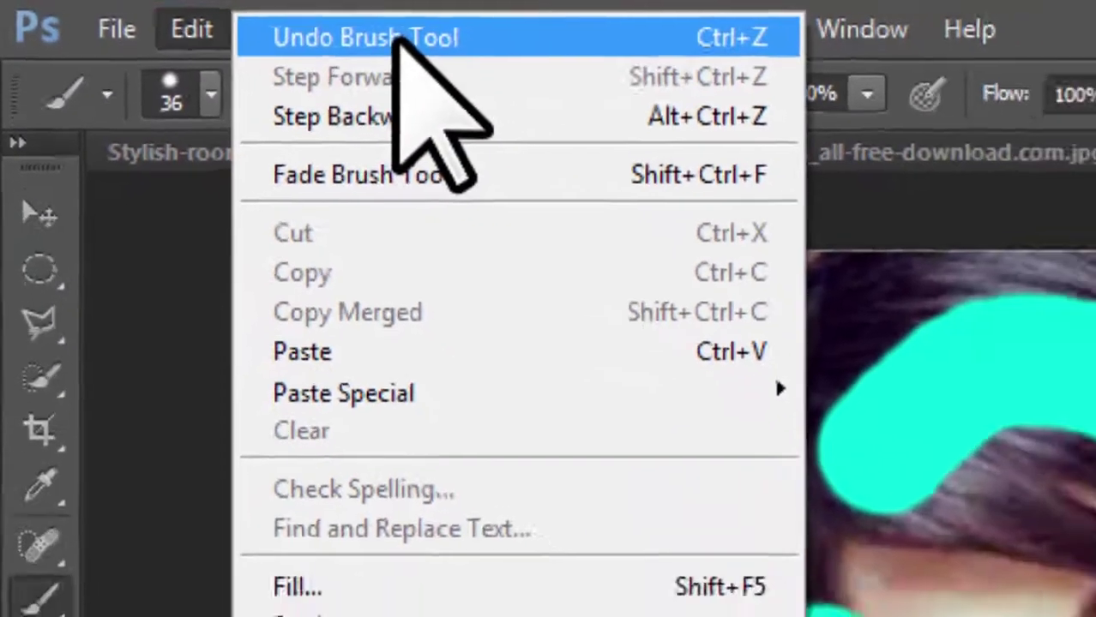
left_click(396, 38)
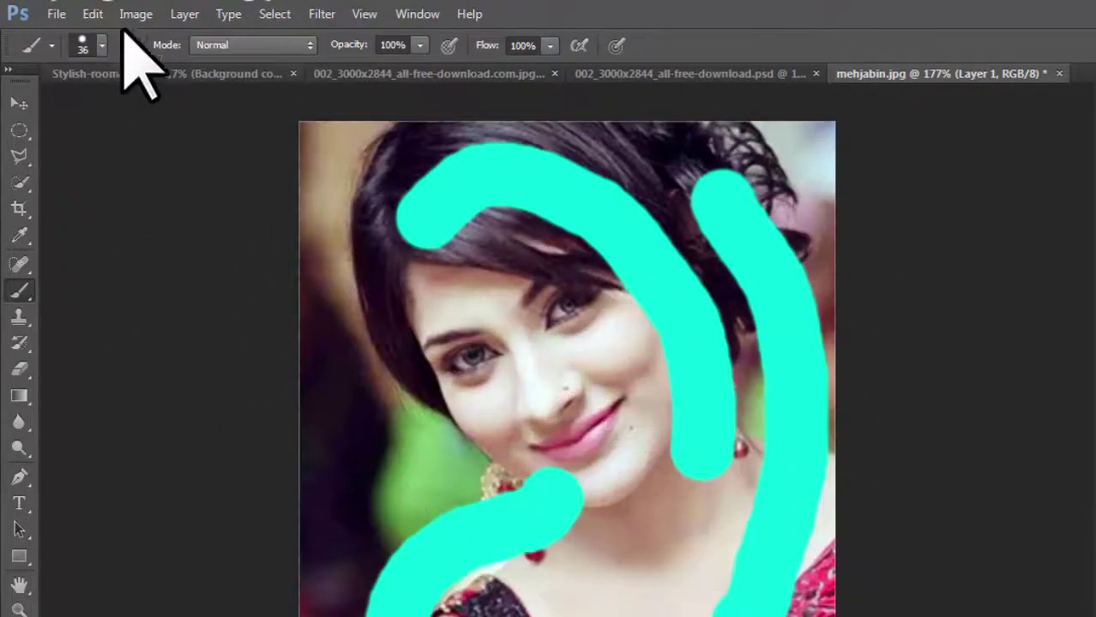
left_click(93, 14)
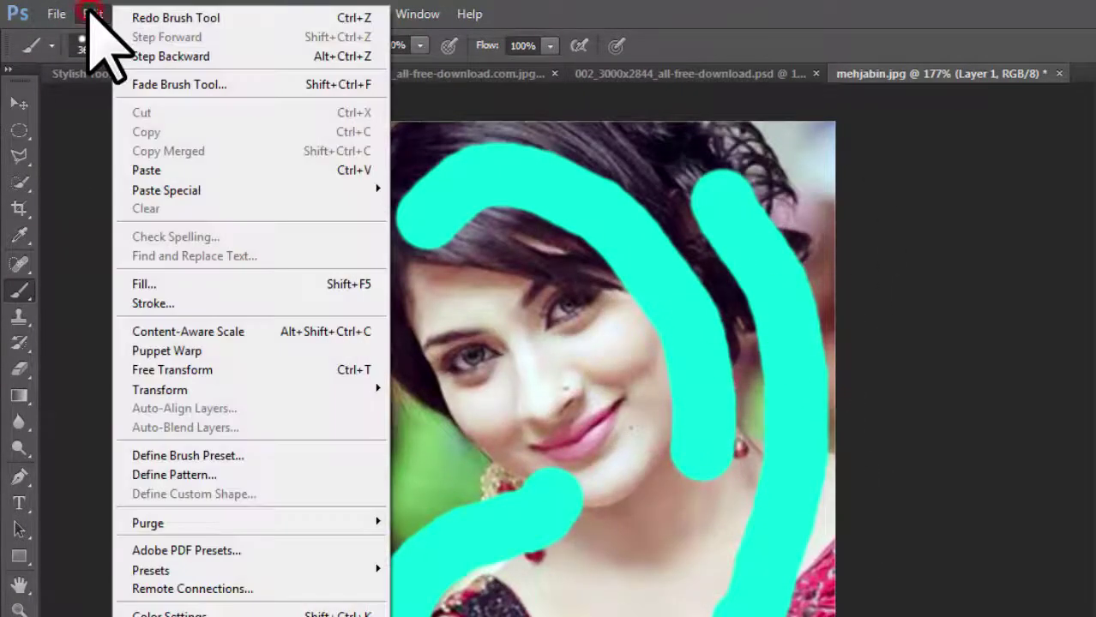
left_click(171, 18)
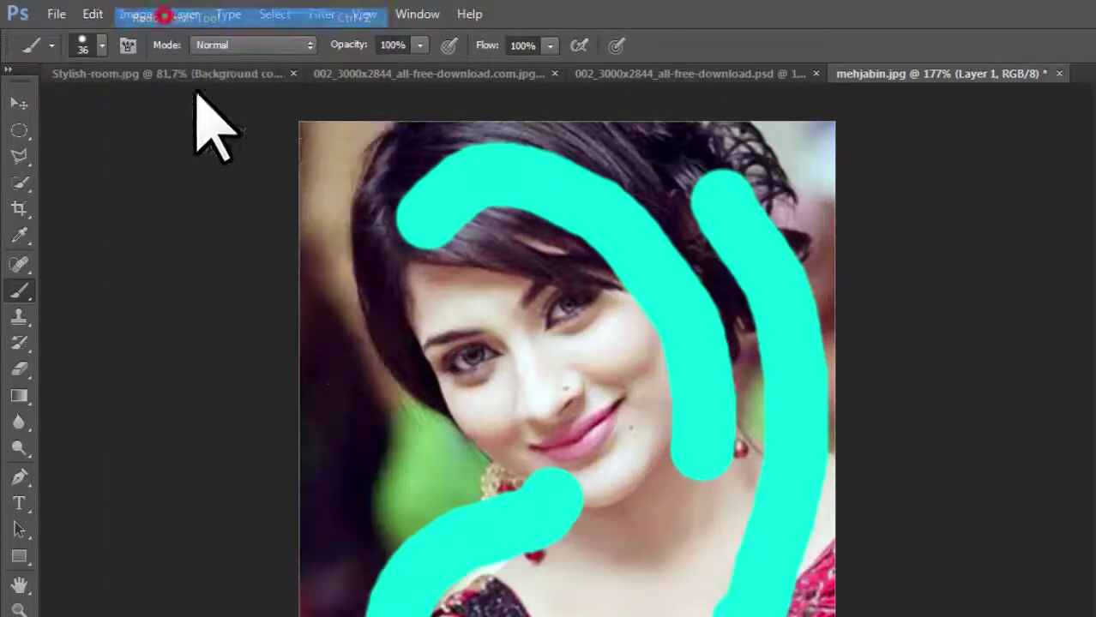
Step: Undo and redo the cyan stroke across the face, then press Delete to remove Layer 1
left_click(93, 15)
left_click(145, 18)
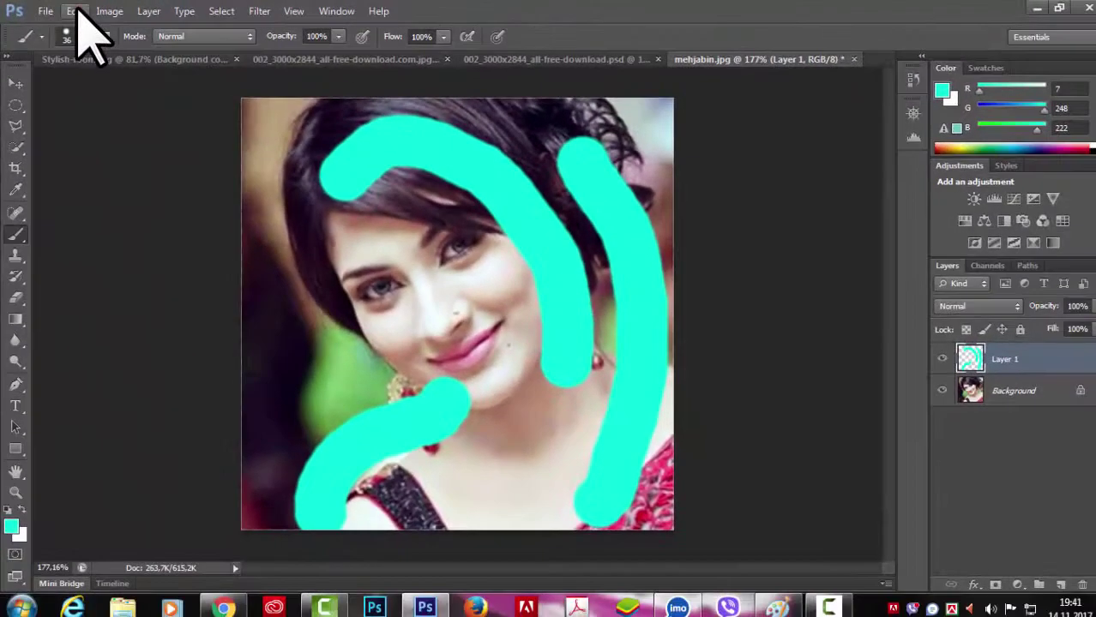
left_click(76, 12)
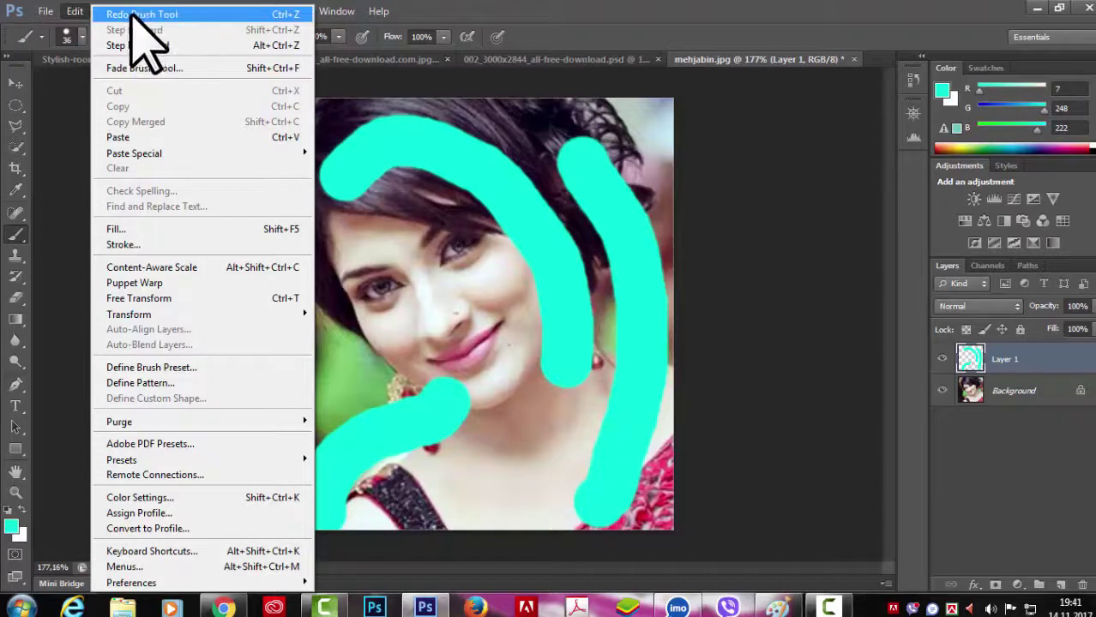
left_click(142, 14)
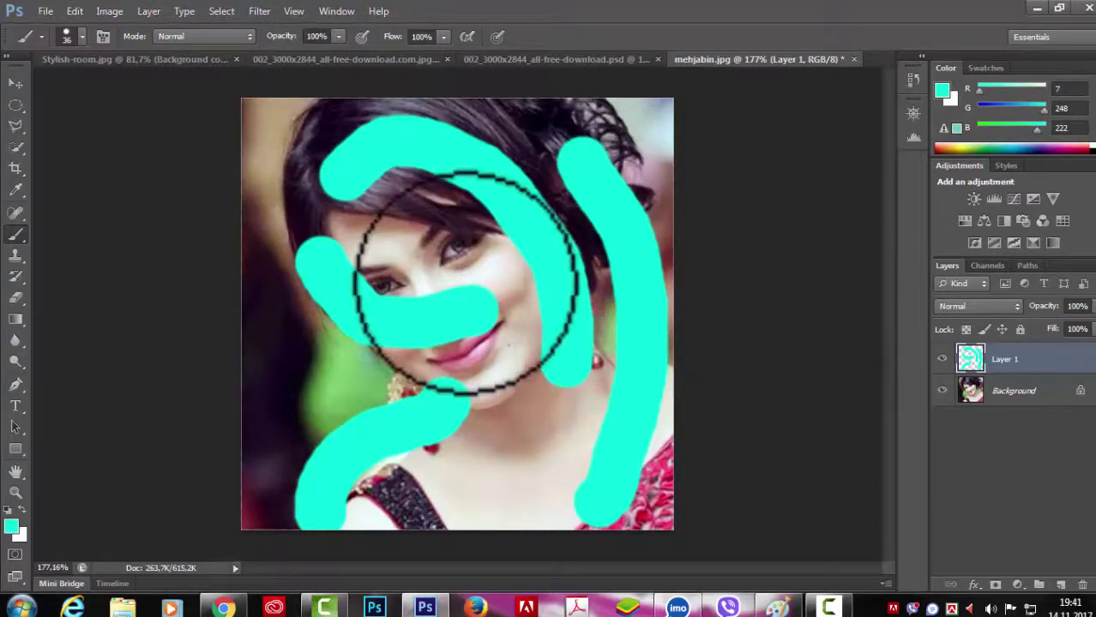
key("Delete")
Step: Confirm deleting Layer 1, add a new layer, and duplicate the Background layer
left_click(517, 236)
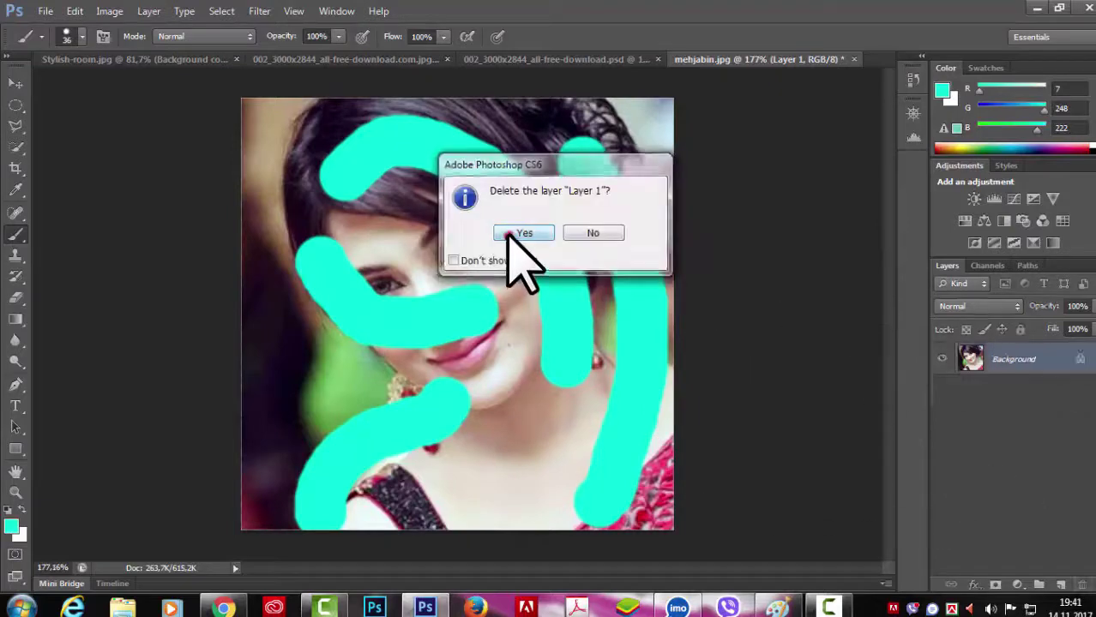
left_click(1061, 583)
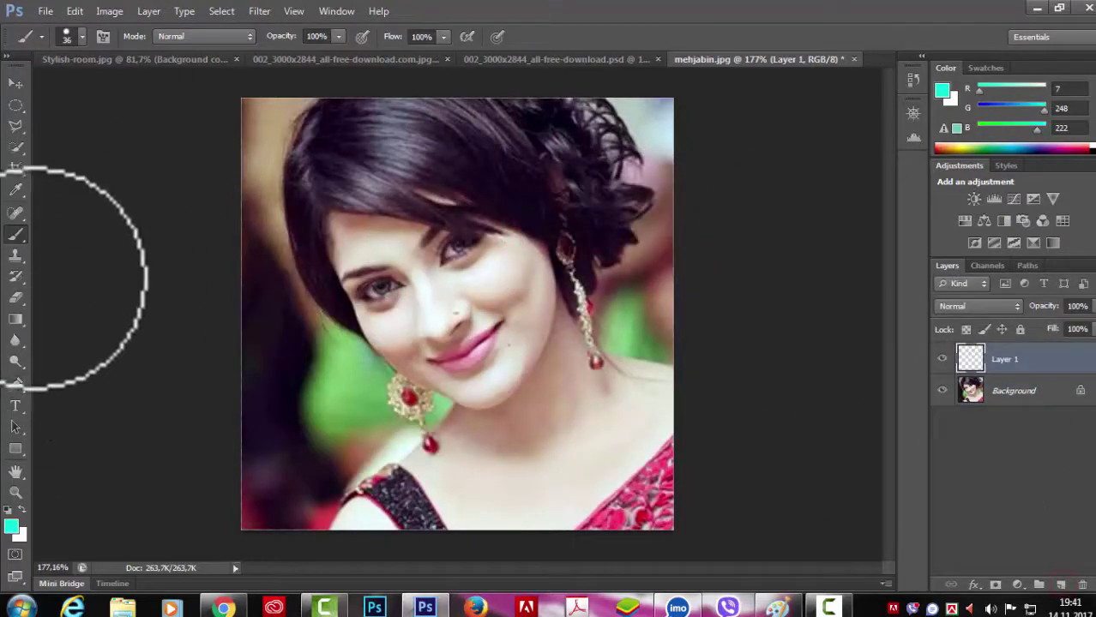
left_click_drag(1016, 360, 1060, 585)
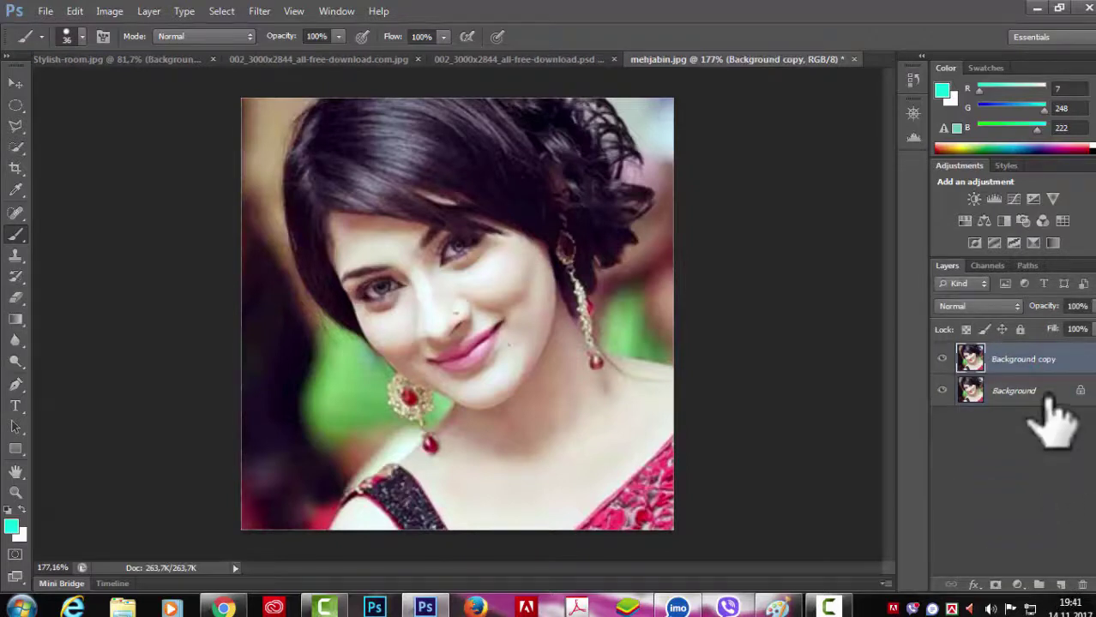
Step: Add an empty Layer 1 above Background, select Background copy, and pick the Eraser Tool
left_click(1046, 390)
left_click(1059, 584)
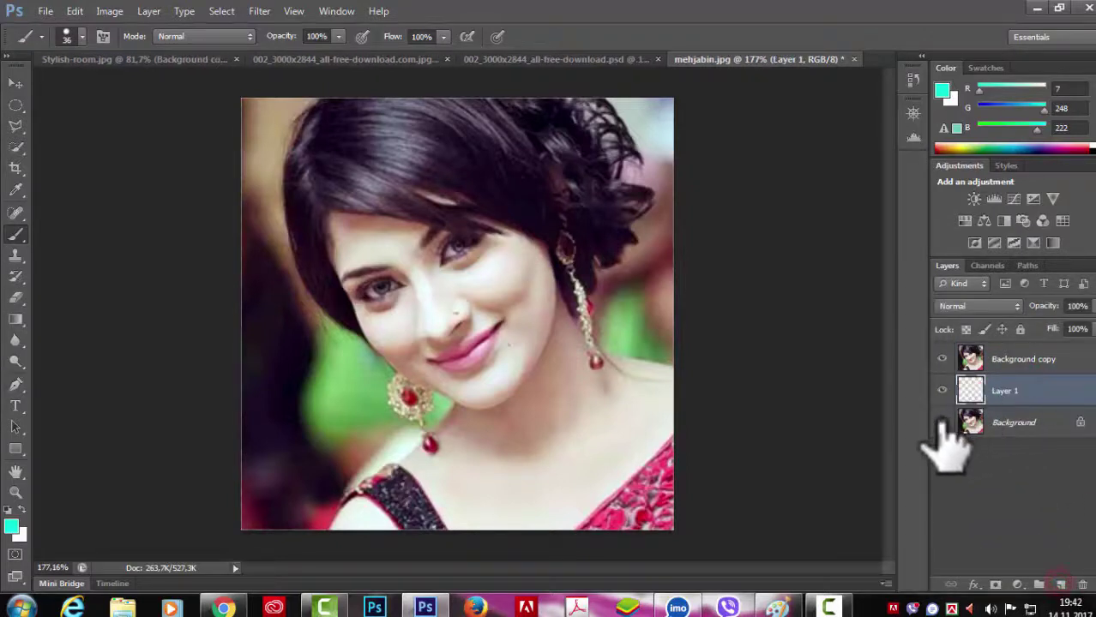
left_click(1047, 361)
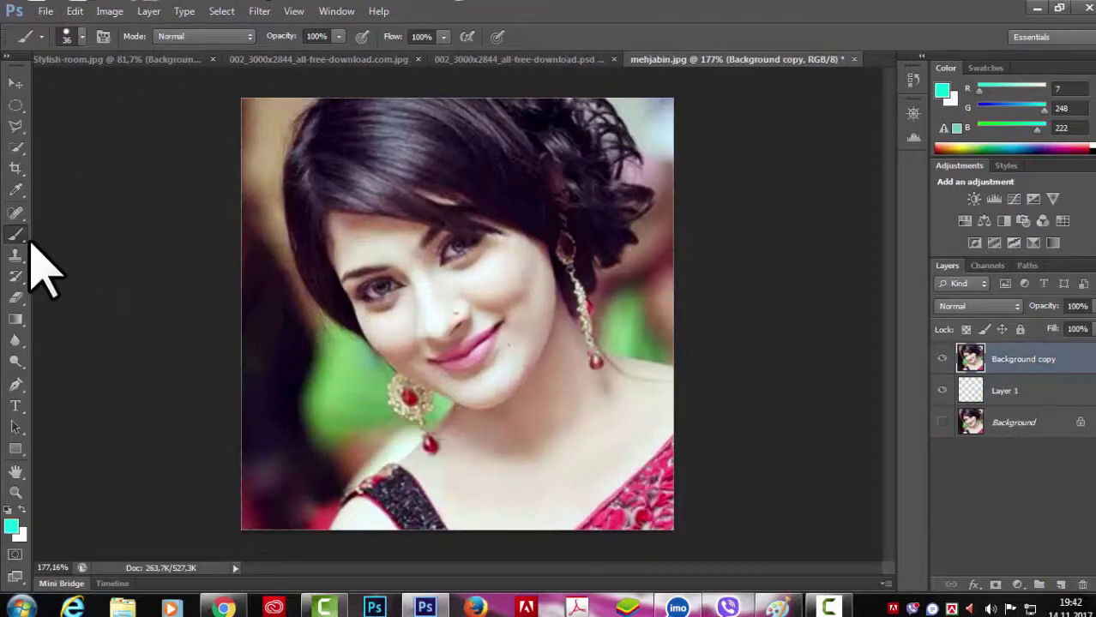
left_click(16, 298)
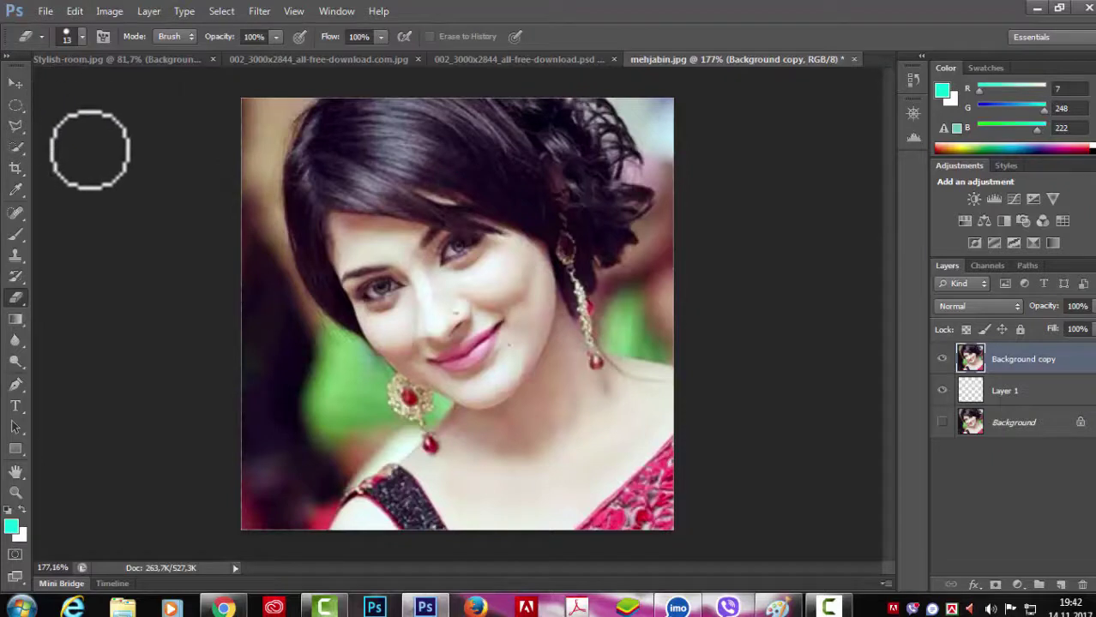
Step: Enlarge the Eraser to 35 px and erase the Background copy's left and right edges and hair
key("bracketright")
key("bracketright")
key("bracketright")
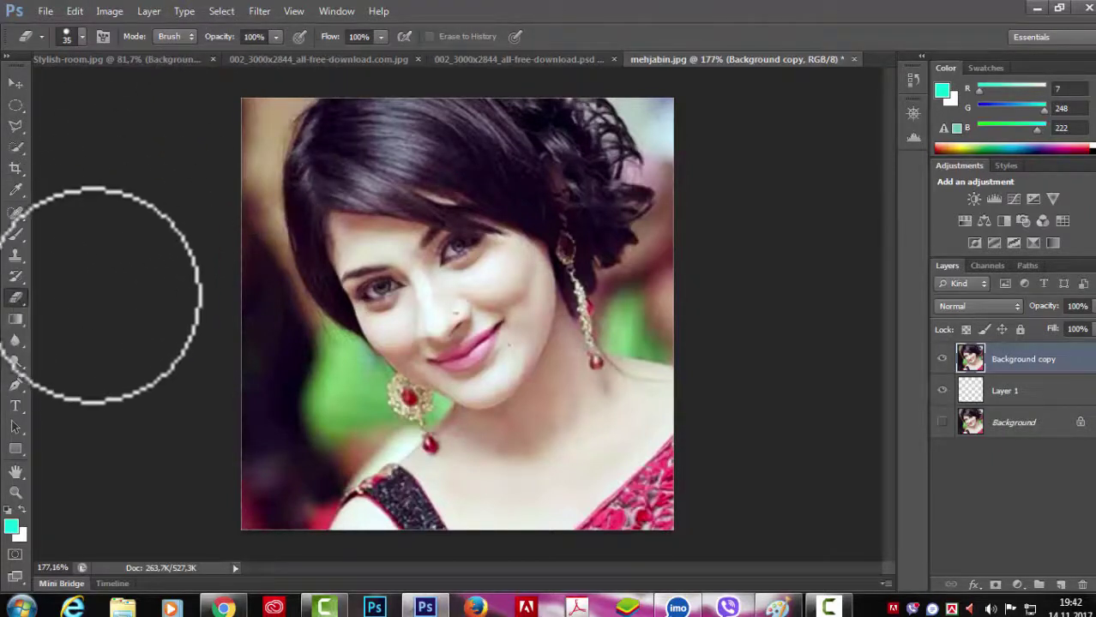
left_click_drag(252, 115, 248, 545)
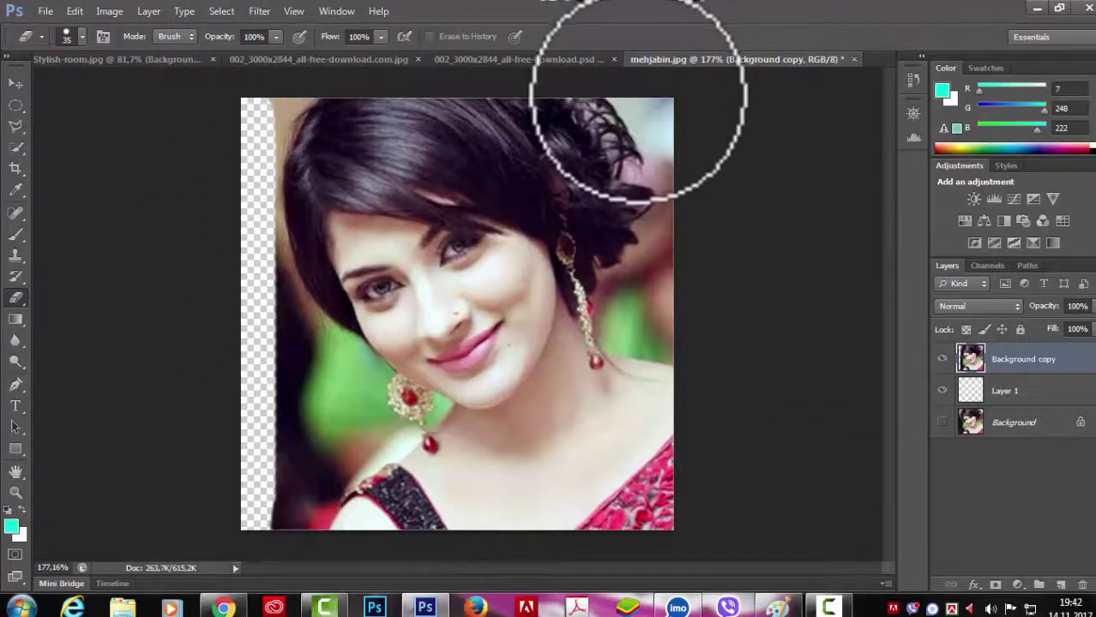
mouse_move(639, 99)
left_mouse_down()
mouse_move(660, 123)
mouse_move(673, 290)
left_mouse_up()
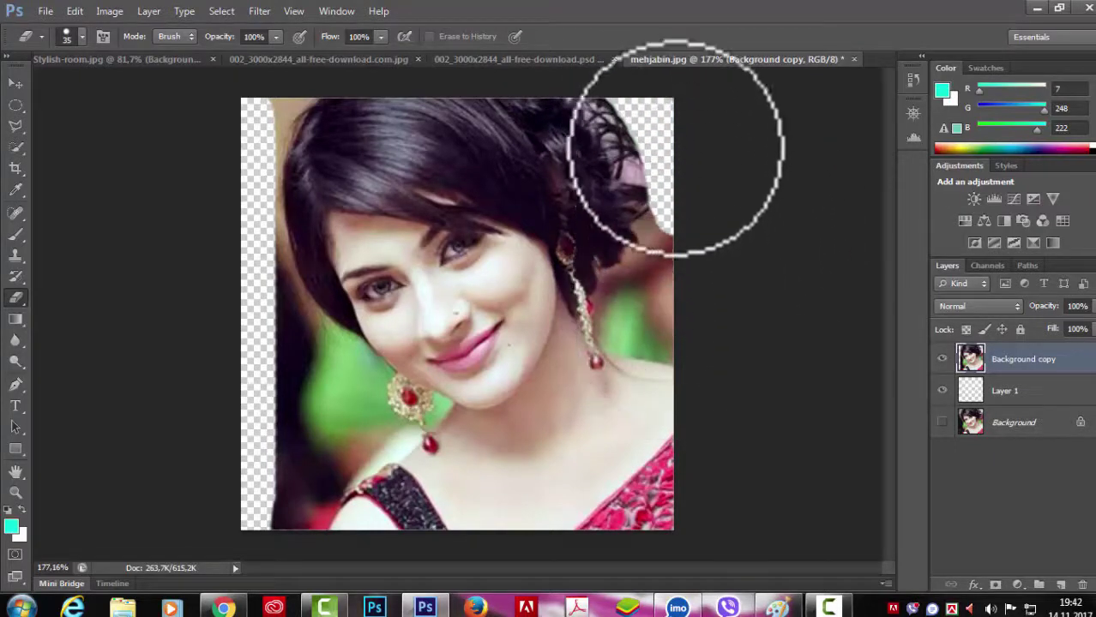
mouse_move(671, 254)
left_mouse_down()
mouse_move(646, 325)
mouse_move(645, 335)
mouse_move(678, 341)
left_mouse_up()
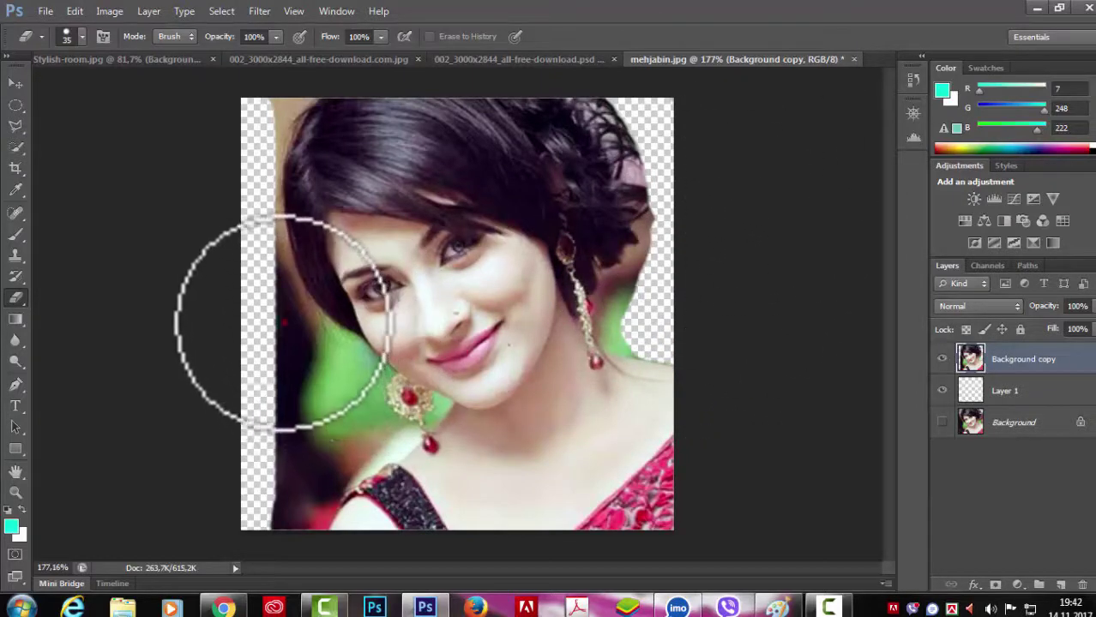
mouse_move(282, 321)
left_mouse_down()
mouse_move(331, 377)
mouse_move(267, 527)
left_mouse_up()
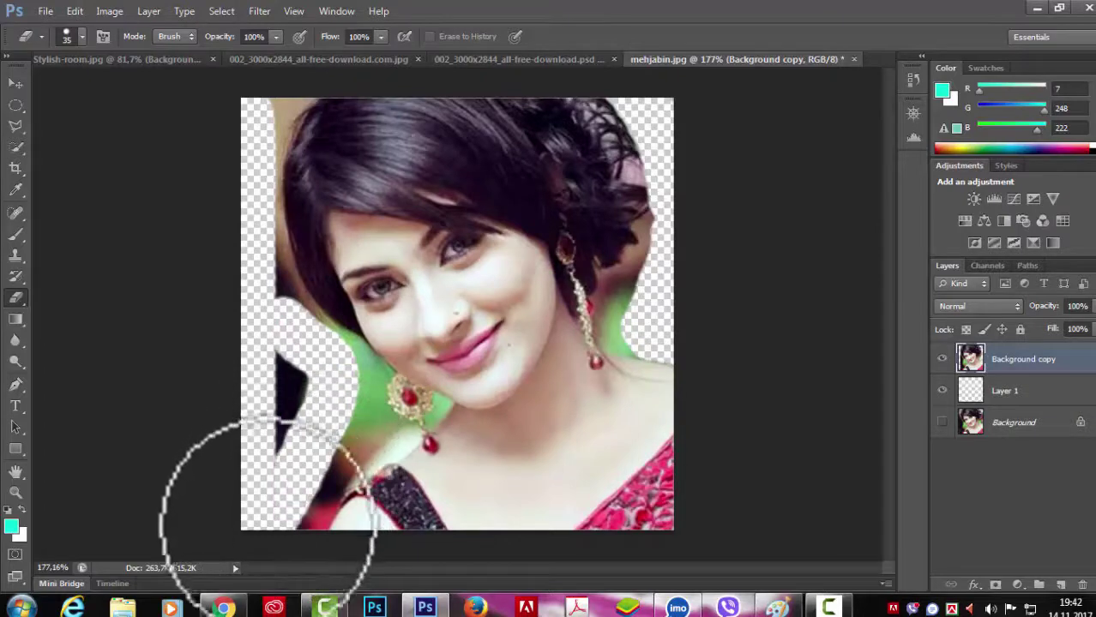
mouse_move(326, 360)
left_mouse_down()
mouse_move(281, 362)
mouse_move(262, 470)
left_mouse_up()
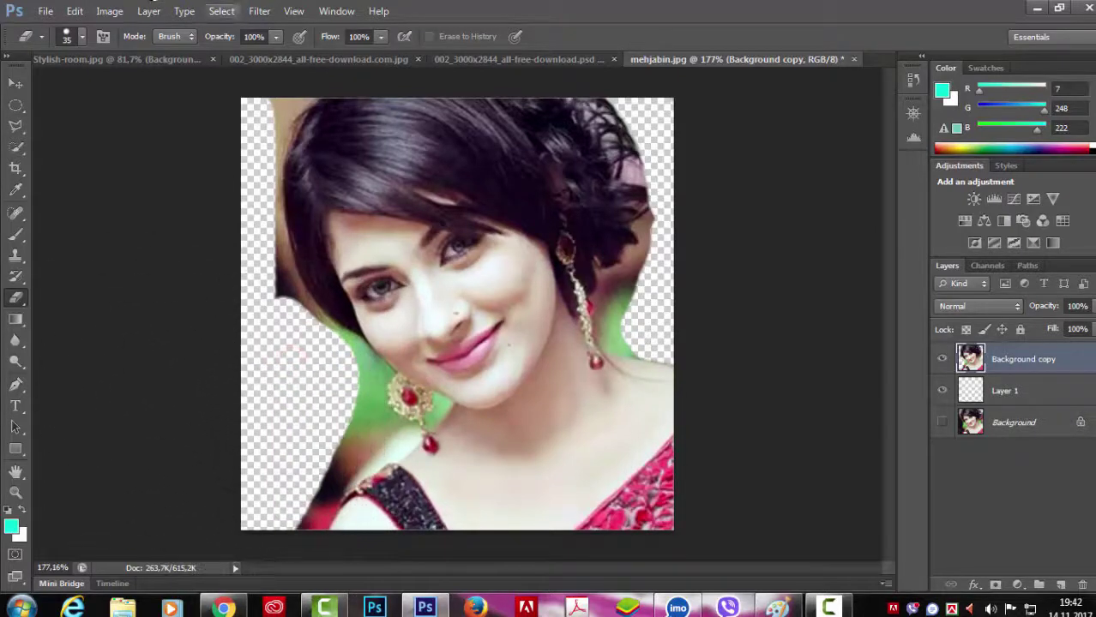
mouse_move(660, 111)
left_mouse_down()
mouse_move(664, 196)
mouse_move(733, 288)
mouse_move(724, 234)
mouse_move(654, 219)
left_mouse_up()
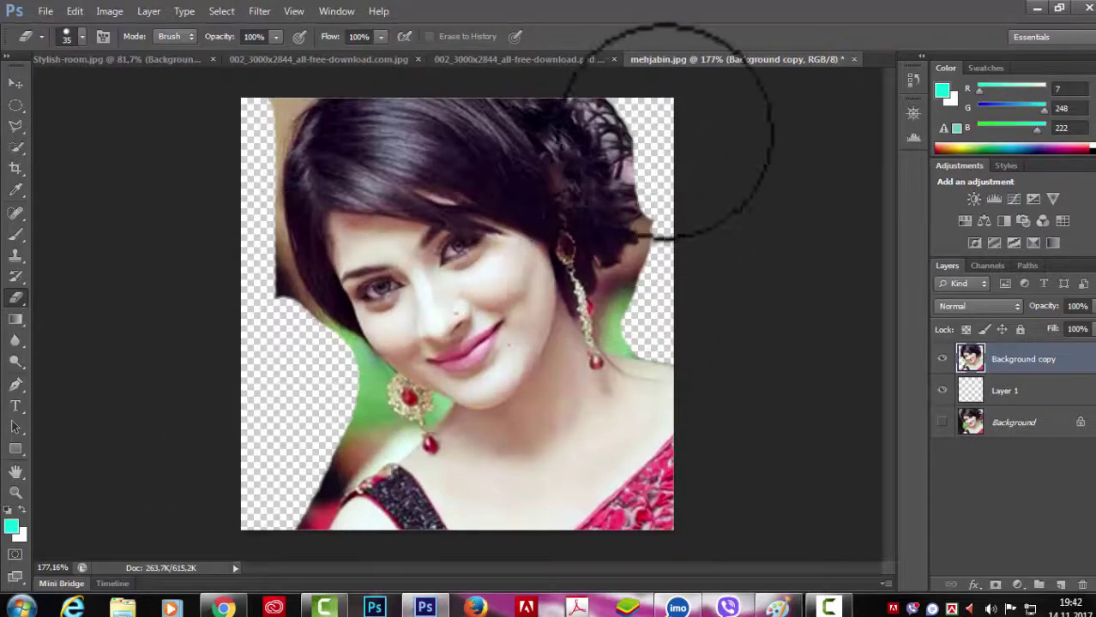
Step: Undo the last eraser stroke and step backward repeatedly until the erased edges return
left_click(75, 10)
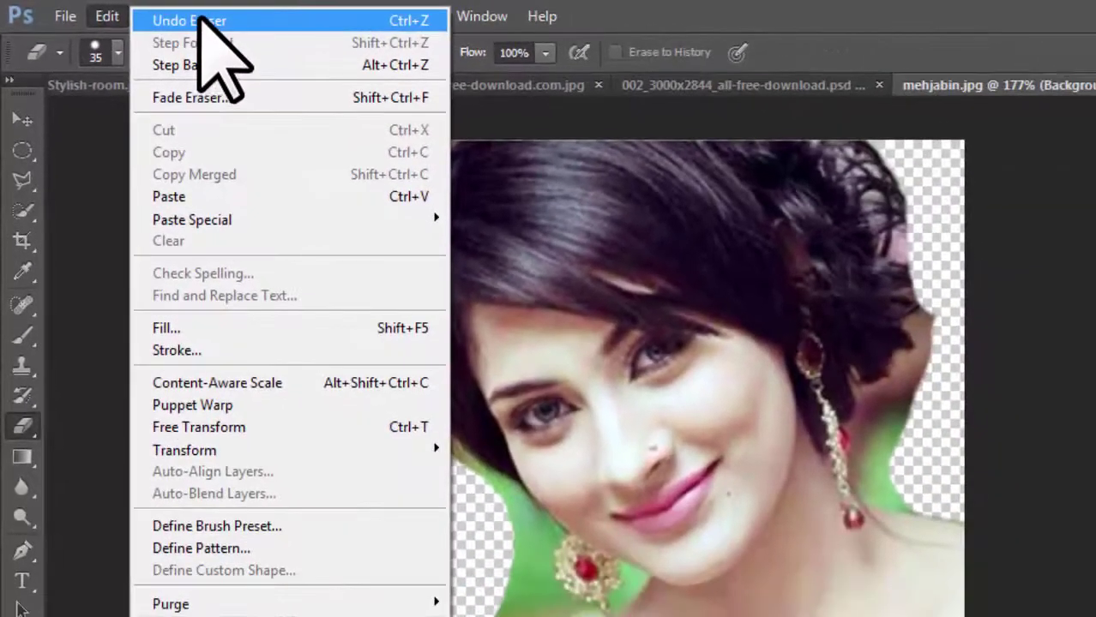
left_click(304, 32)
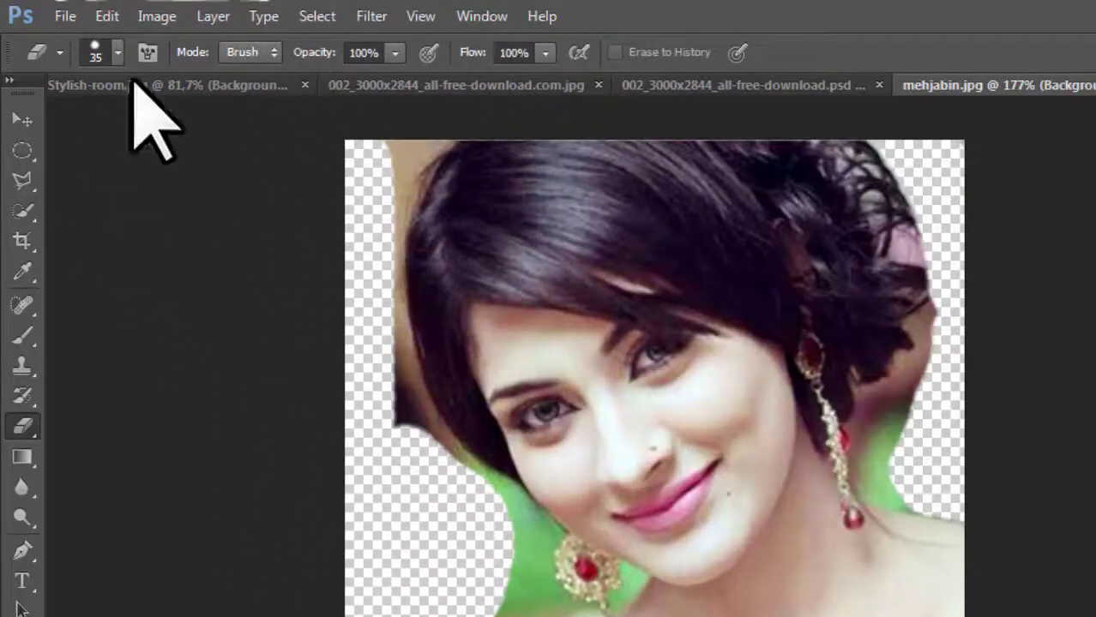
left_click(99, 15)
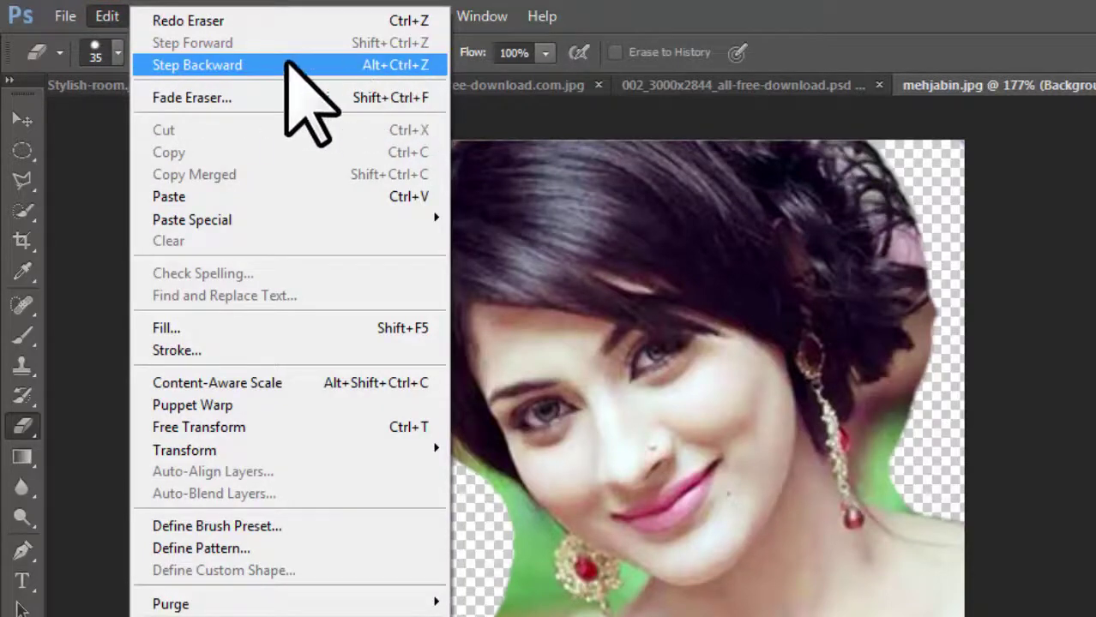
left_click(210, 65)
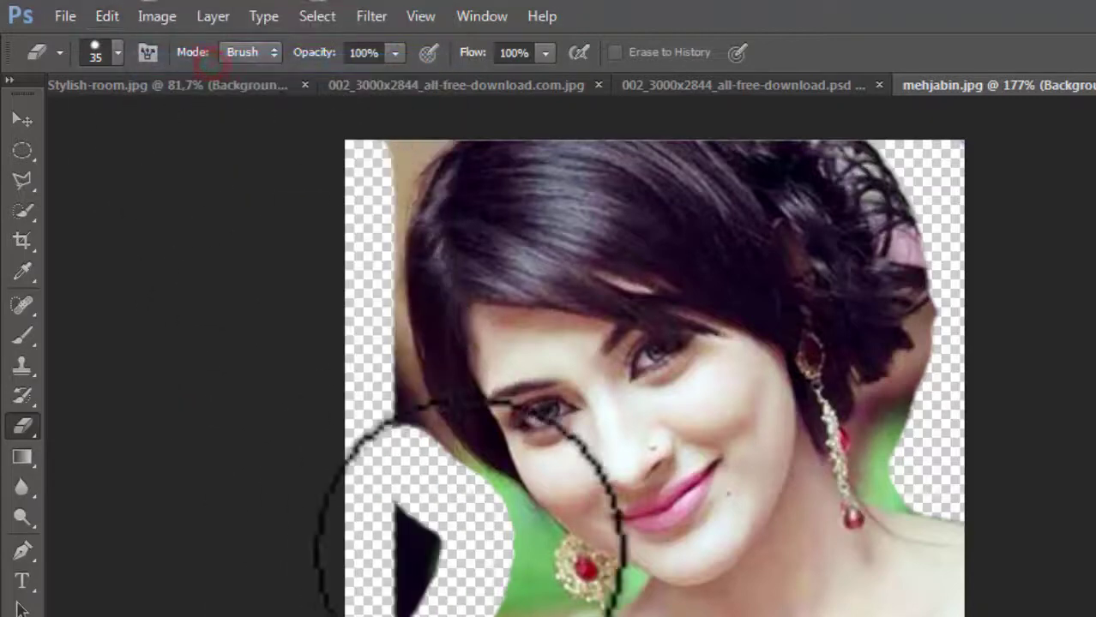
left_click(107, 16)
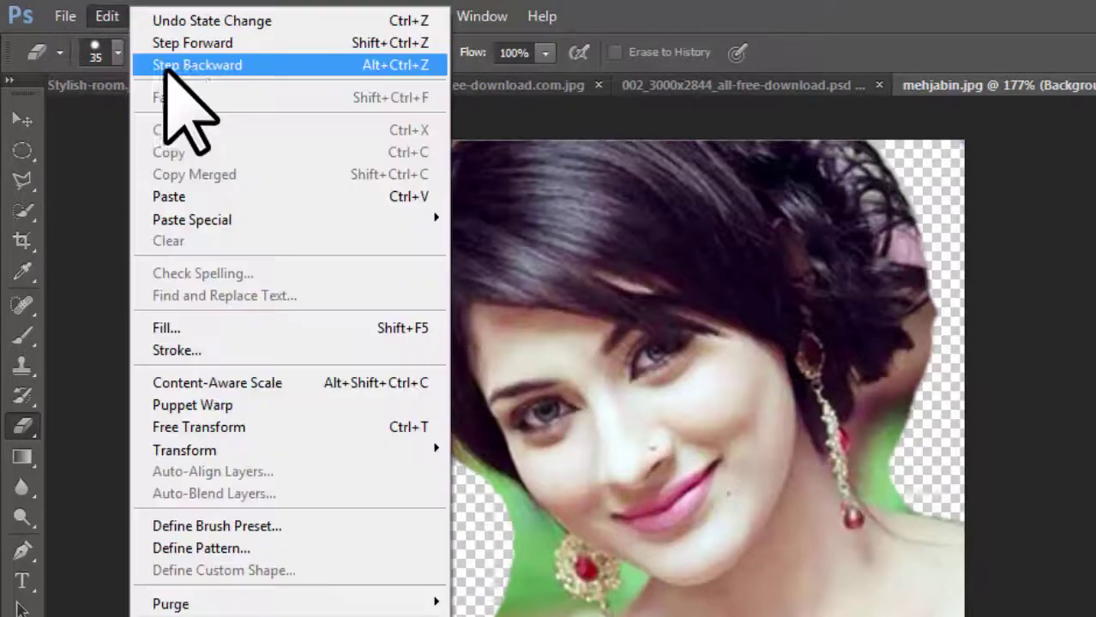
left_click(227, 68)
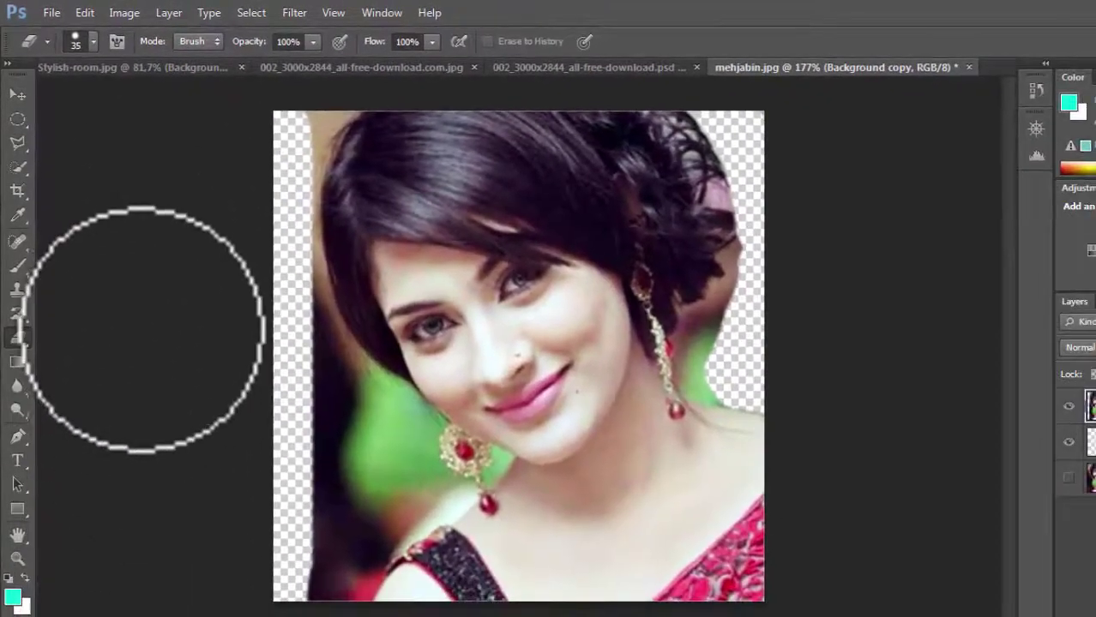
key("ctrl+alt+z")
key("ctrl+alt+z")
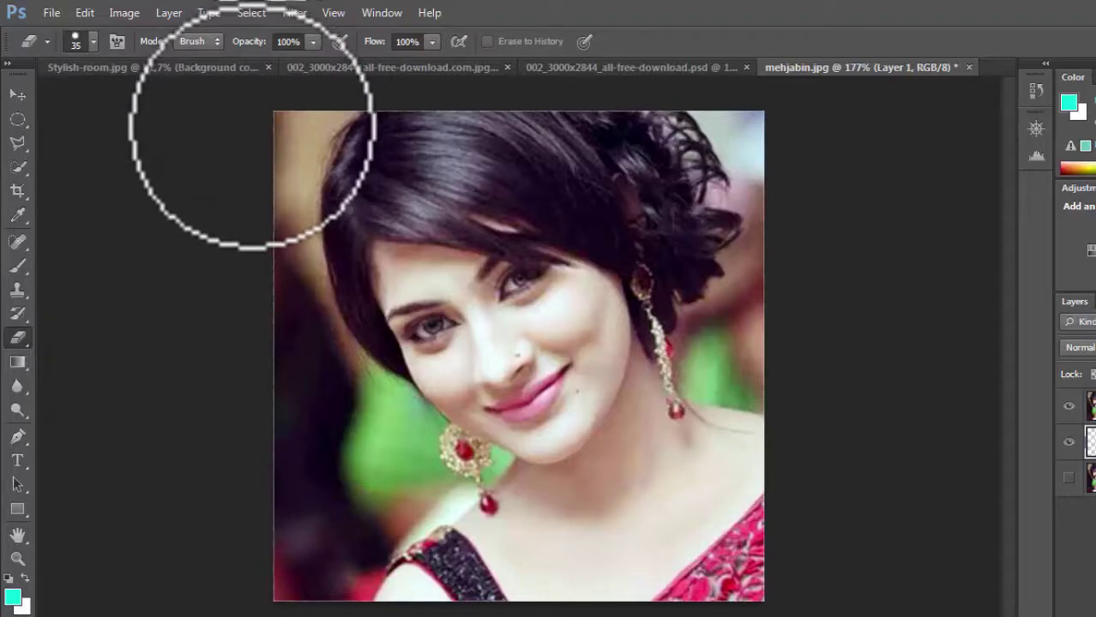
Step: Open Edit > Preferences > General to show the color picker and interpolation settings
left_click(84, 12)
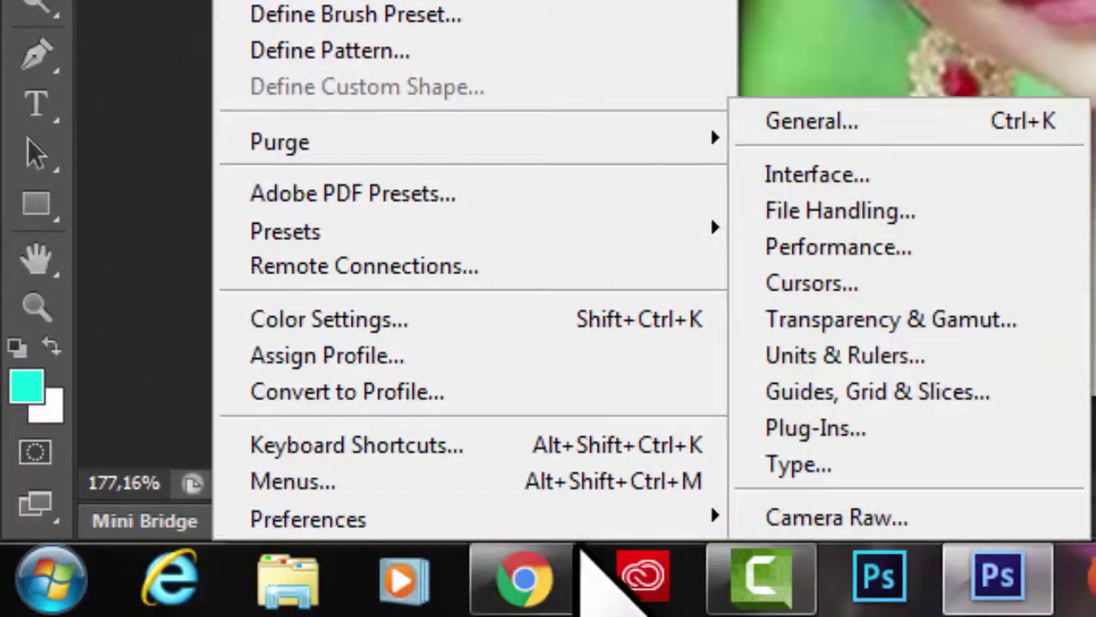
mouse_move(489, 518)
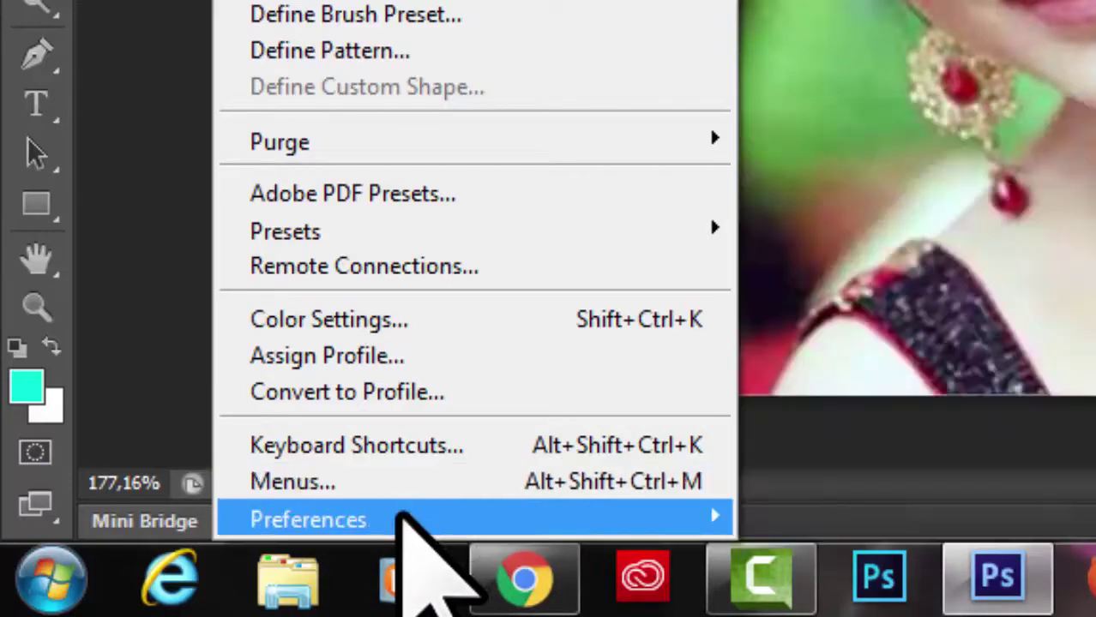
mouse_move(388, 515)
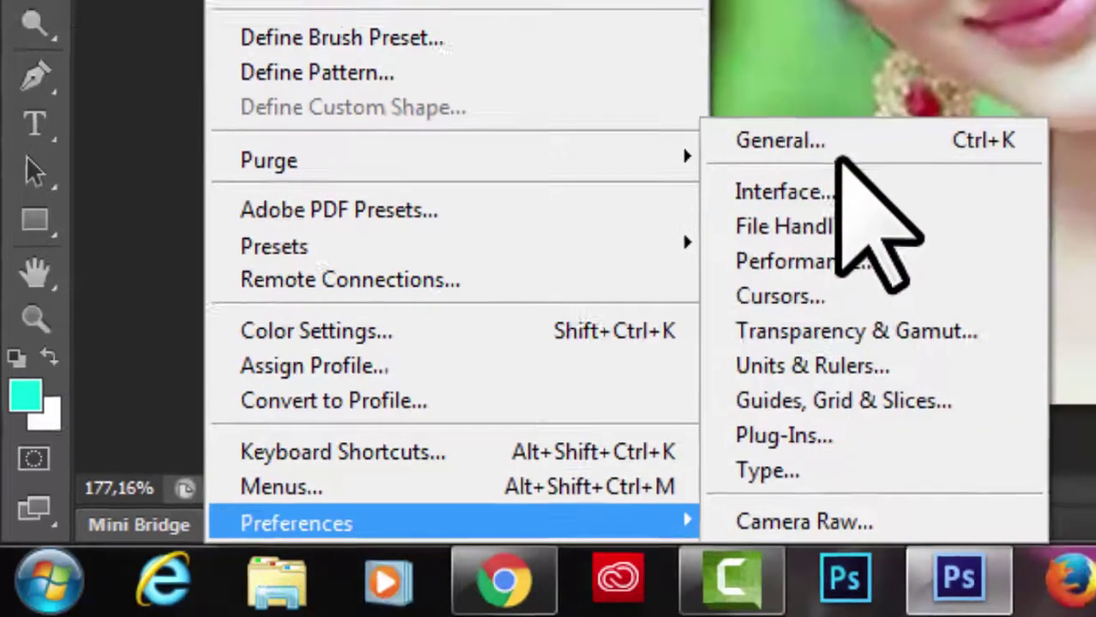
left_click(861, 120)
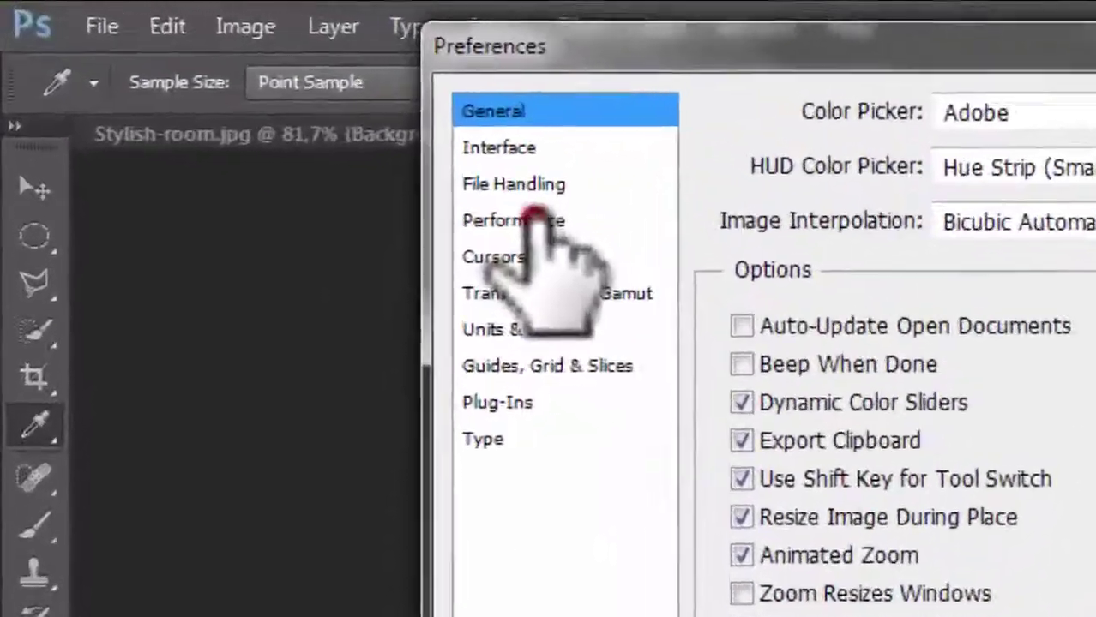
Step: Set History States to its maximum of 20 on the Performance page and confirm with OK
left_click(231, 97)
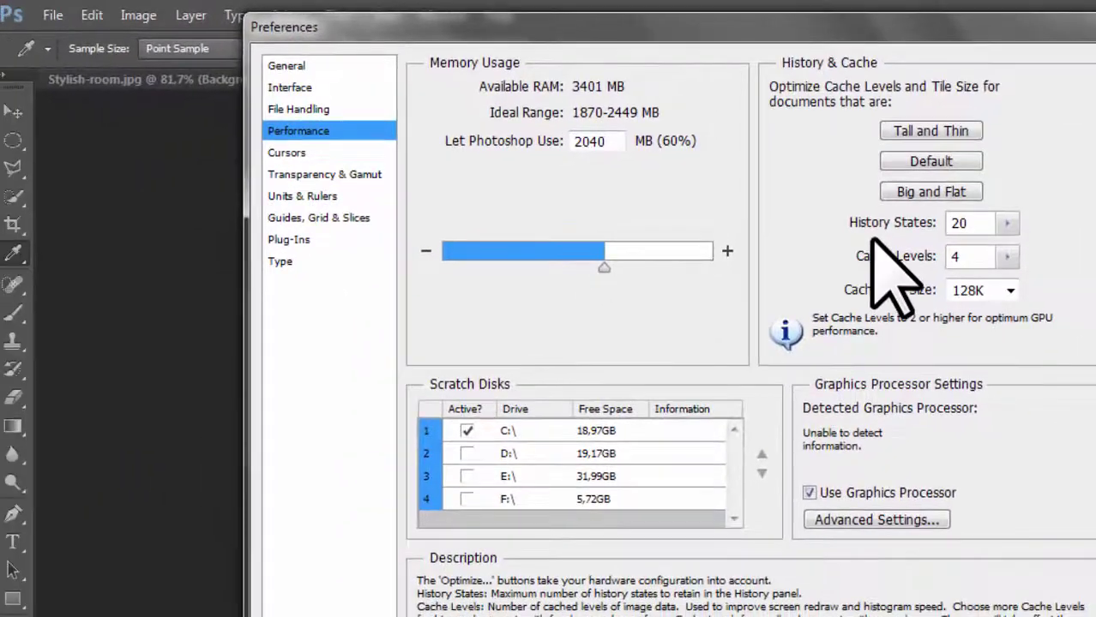
mouse_move(790, 215)
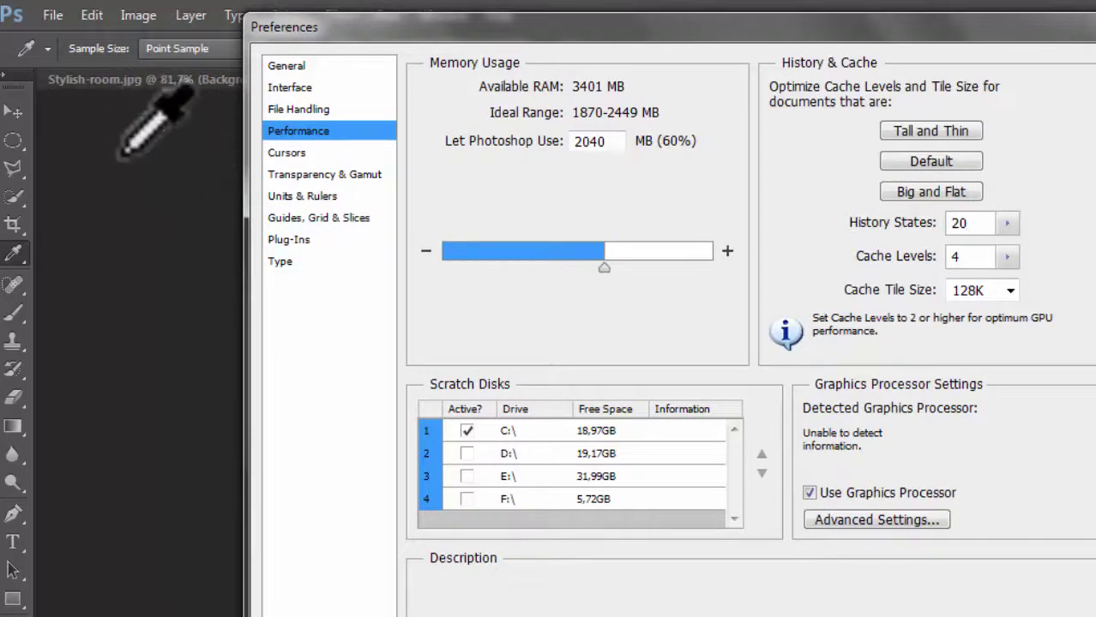
mouse_move(816, 283)
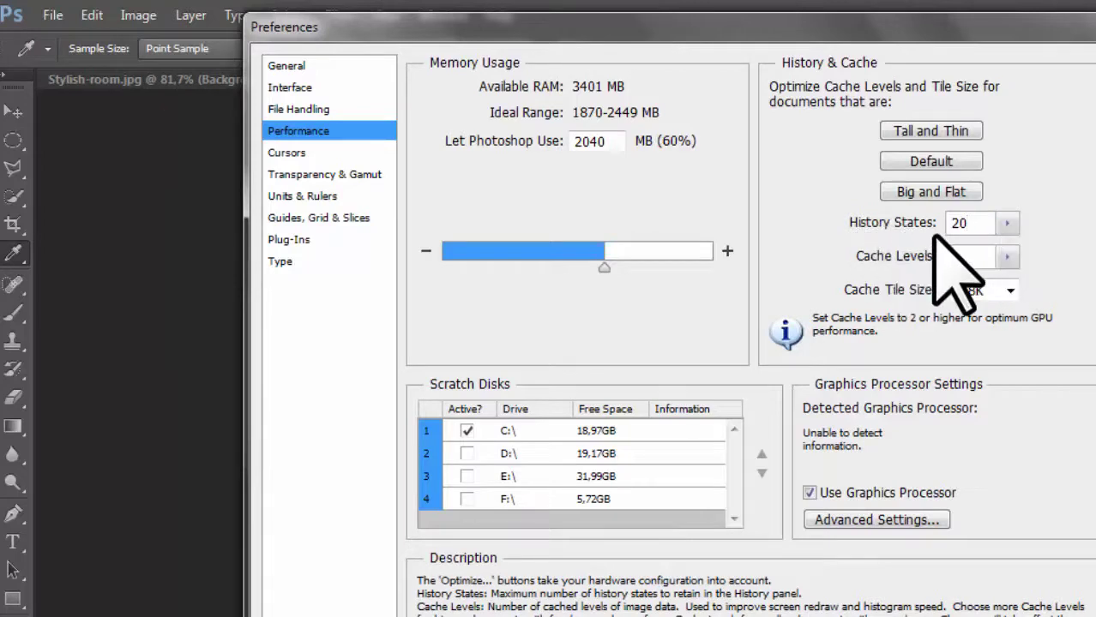
left_click_drag(1007, 222, 1095, 252)
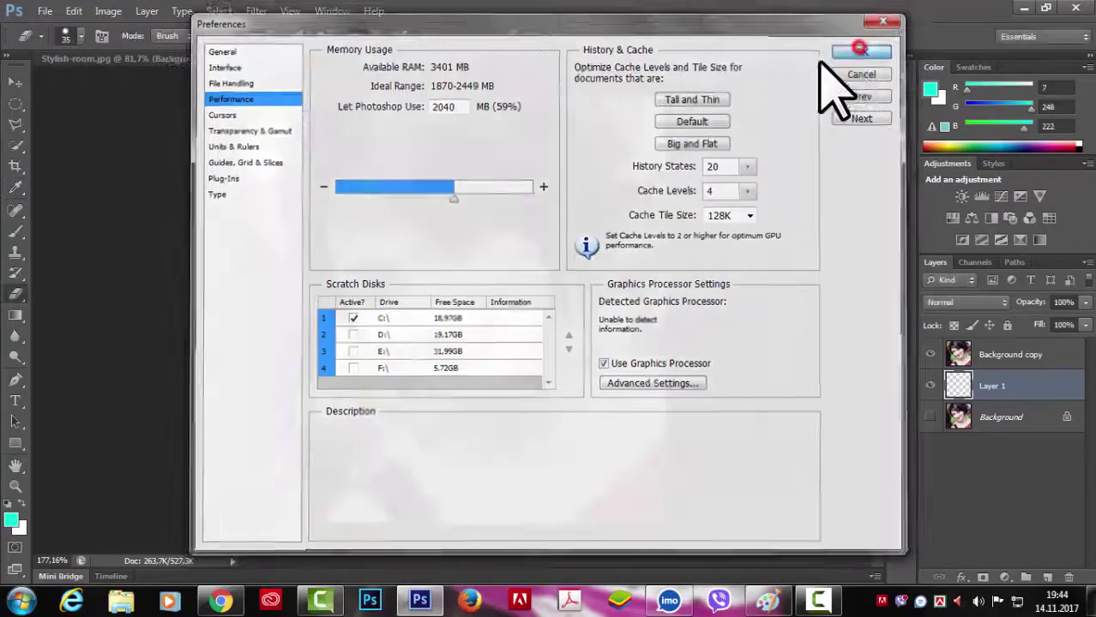
left_click(864, 49)
key("e")
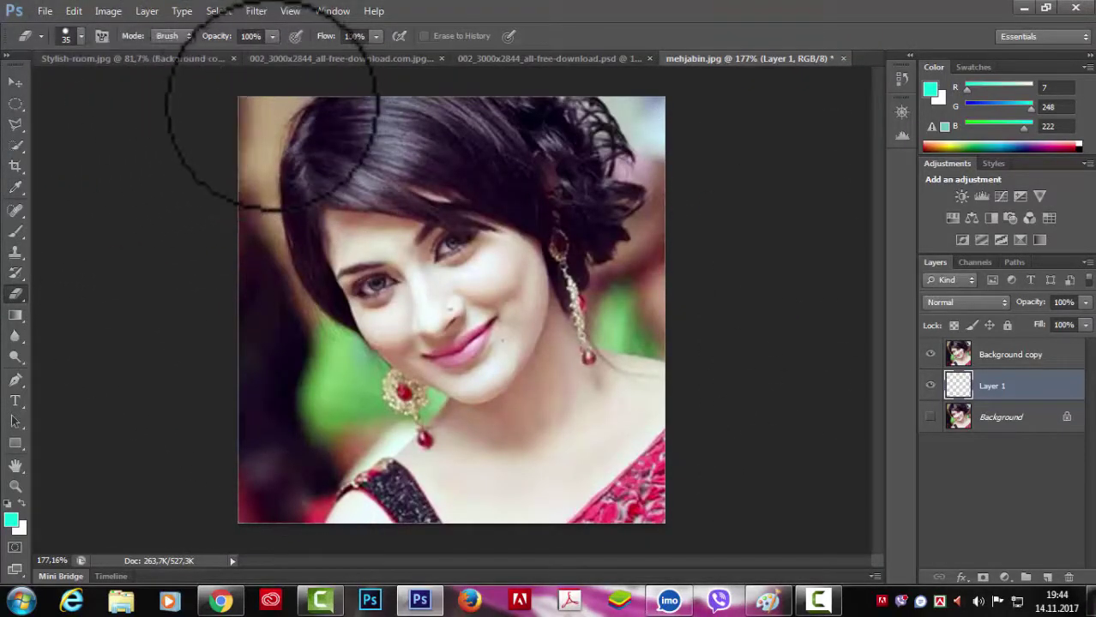
Step: Select Background copy and erase its upper-left corner and top-right edge
left_click(961, 354)
left_click_drag(197, 69, 172, 172)
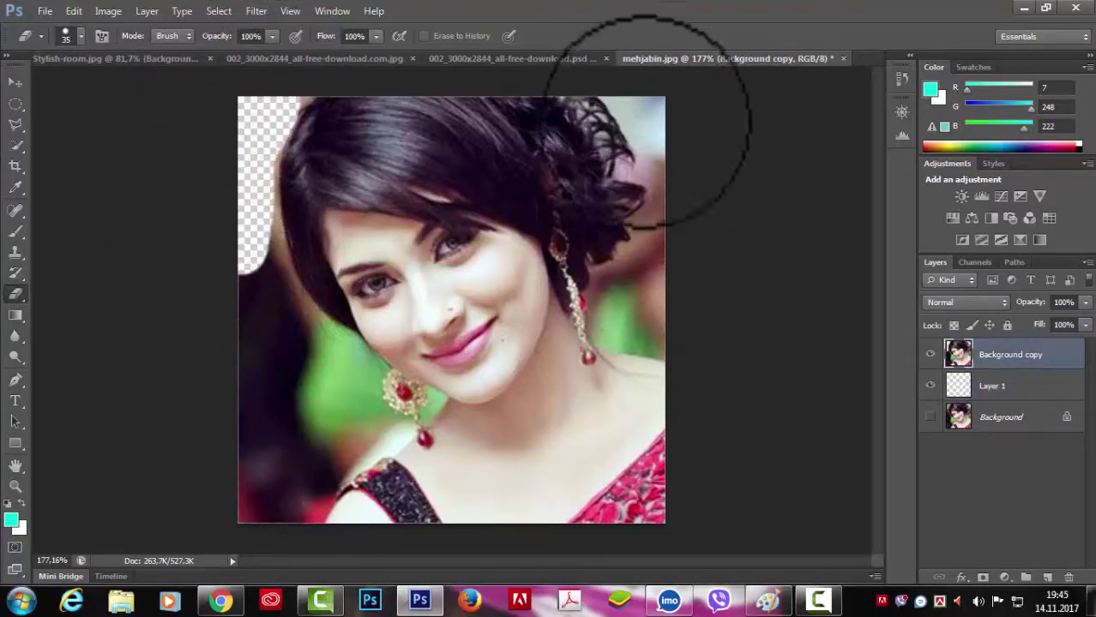
mouse_move(647, 120)
left_mouse_down()
mouse_move(673, 167)
mouse_move(677, 257)
mouse_move(657, 225)
left_mouse_up()
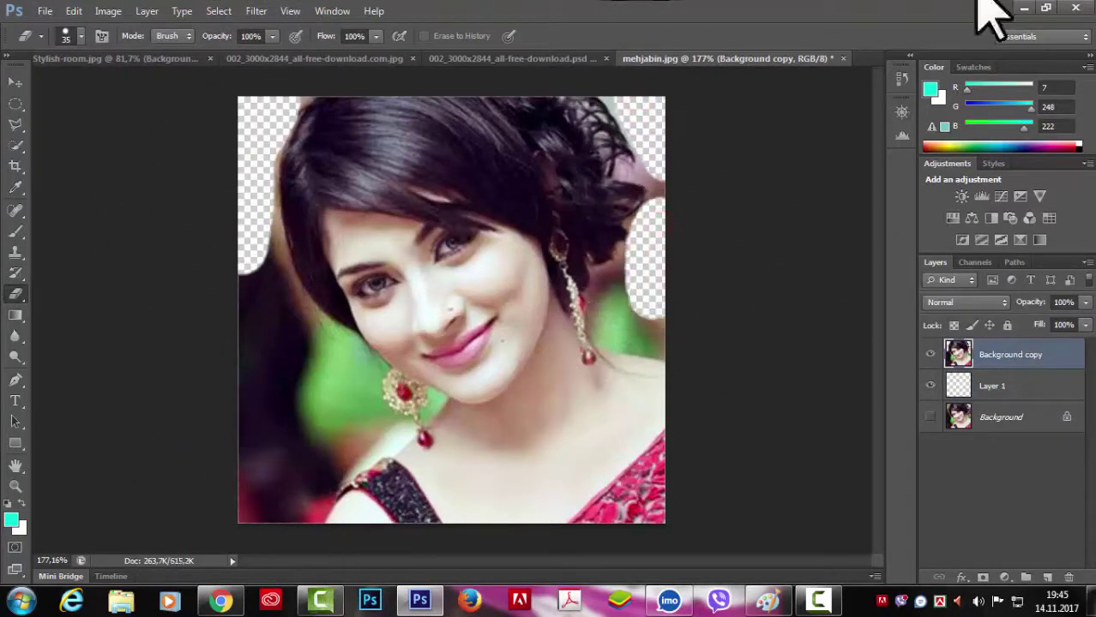
Step: Brush cyan over the transparent gaps on the left edge, beside the earring and top-right
left_click(15, 232)
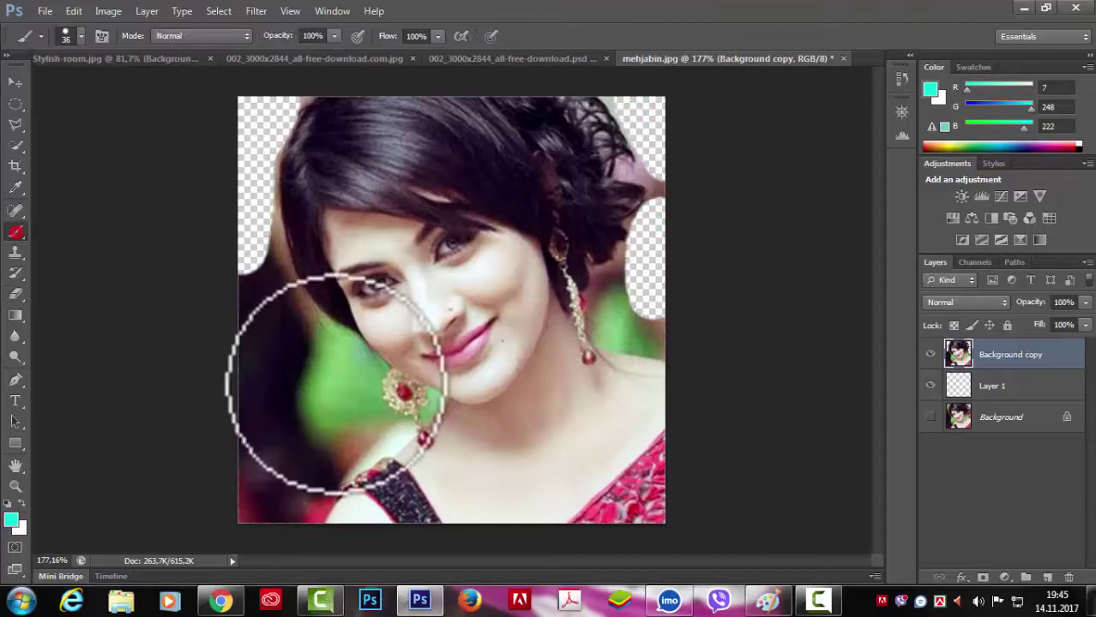
left_click(254, 296)
left_click_drag(254, 296, 348, 372)
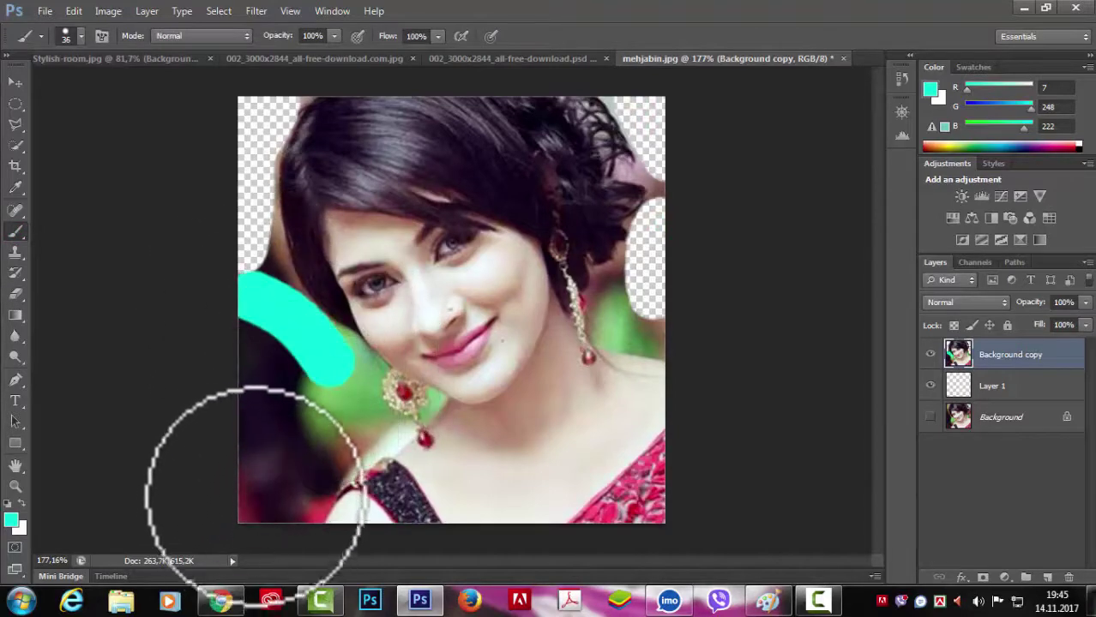
left_click_drag(247, 506, 373, 420)
mouse_move(598, 285)
left_mouse_down()
mouse_move(613, 310)
mouse_move(666, 332)
left_mouse_up()
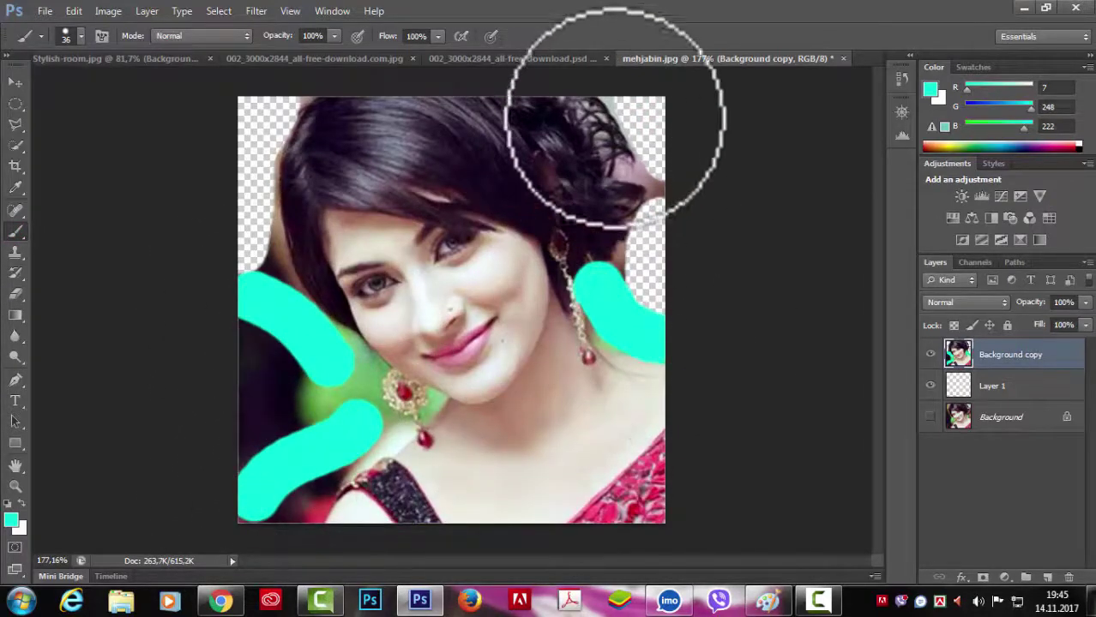
left_click_drag(619, 92, 673, 176)
mouse_move(270, 204)
left_mouse_down()
mouse_move(245, 98)
mouse_move(257, 94)
left_mouse_up()
left_click_drag(18, 104, 82, 101)
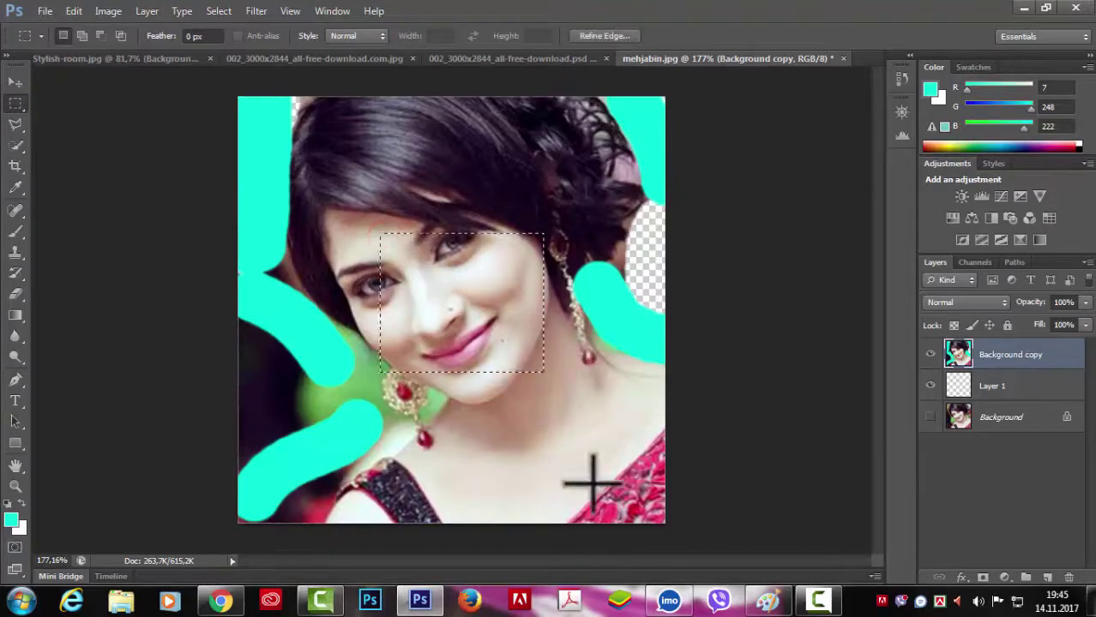
Step: Duplicate the face selection to Layer 2 with Ctrl+J, briefly hide Background copy, then open Edit
key("ctrl+j")
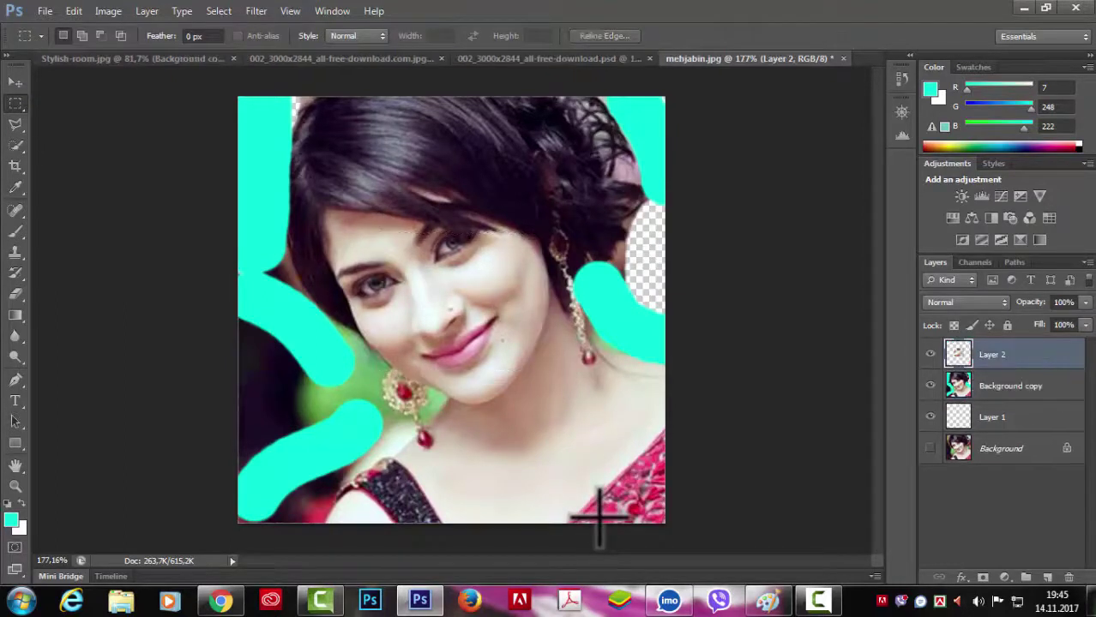
left_click(930, 385)
left_click(931, 386)
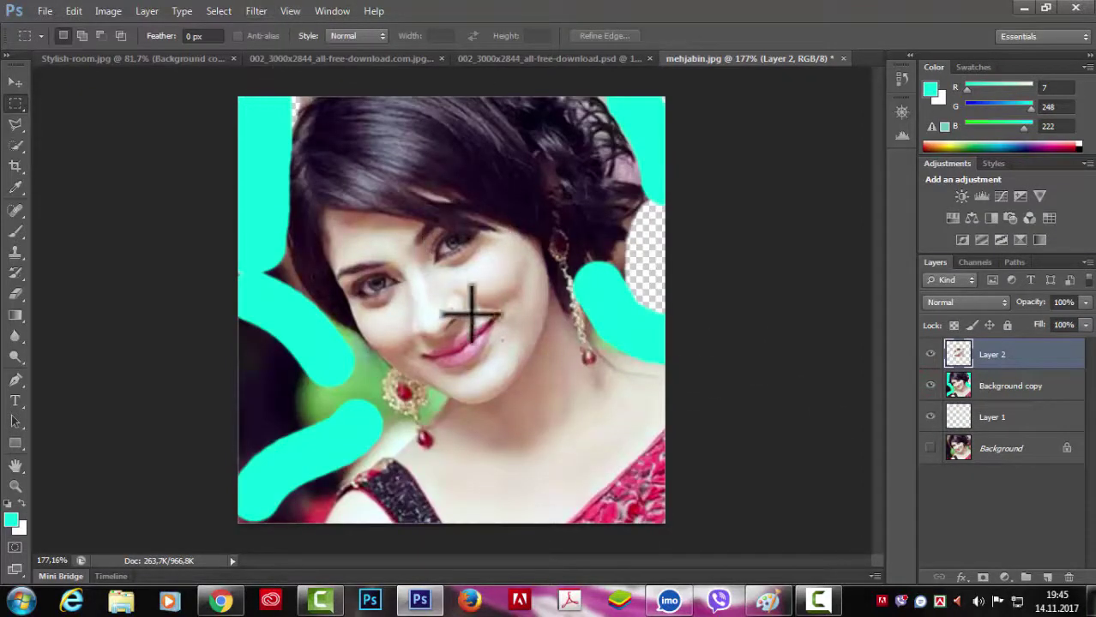
left_click(75, 10)
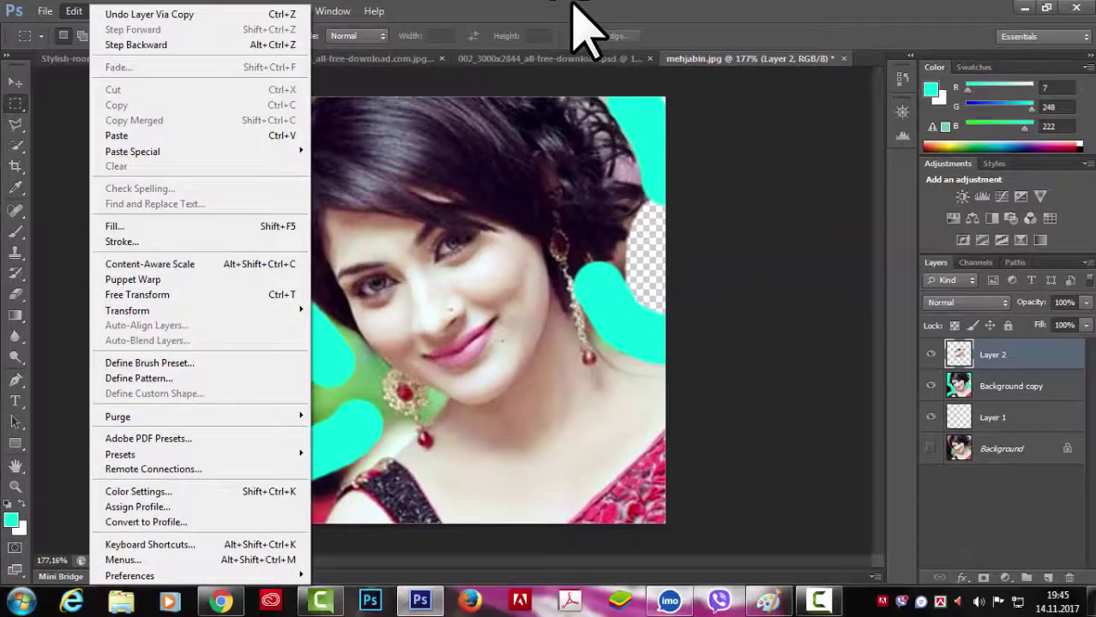
Step: Show the History panel from the Window menu and drag its bottom edge down
left_click(571, 5)
left_click(332, 11)
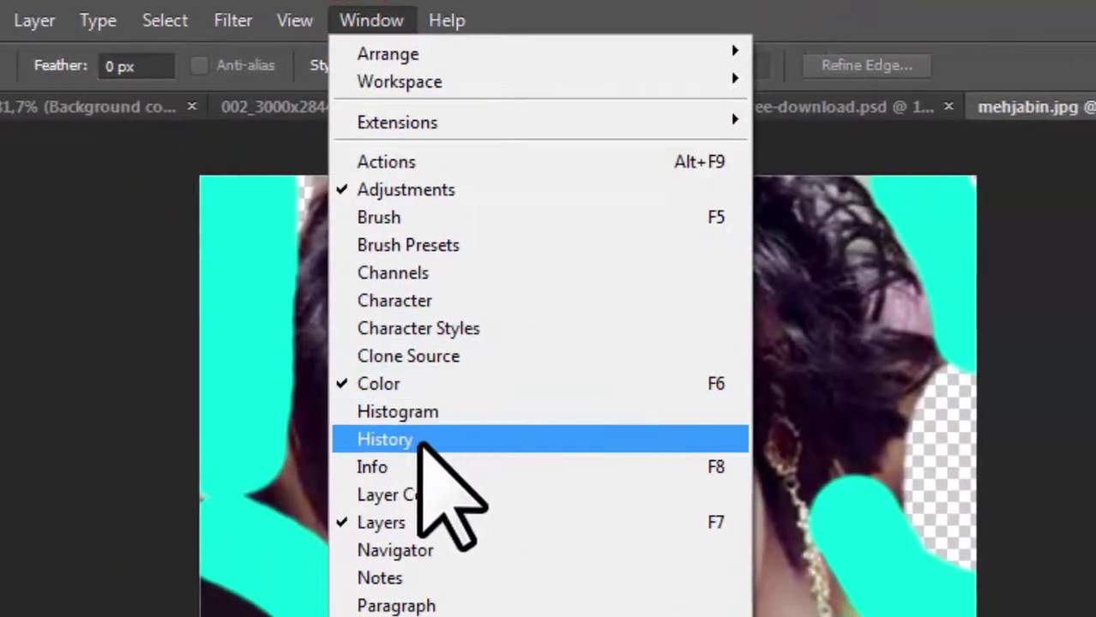
left_click(477, 441)
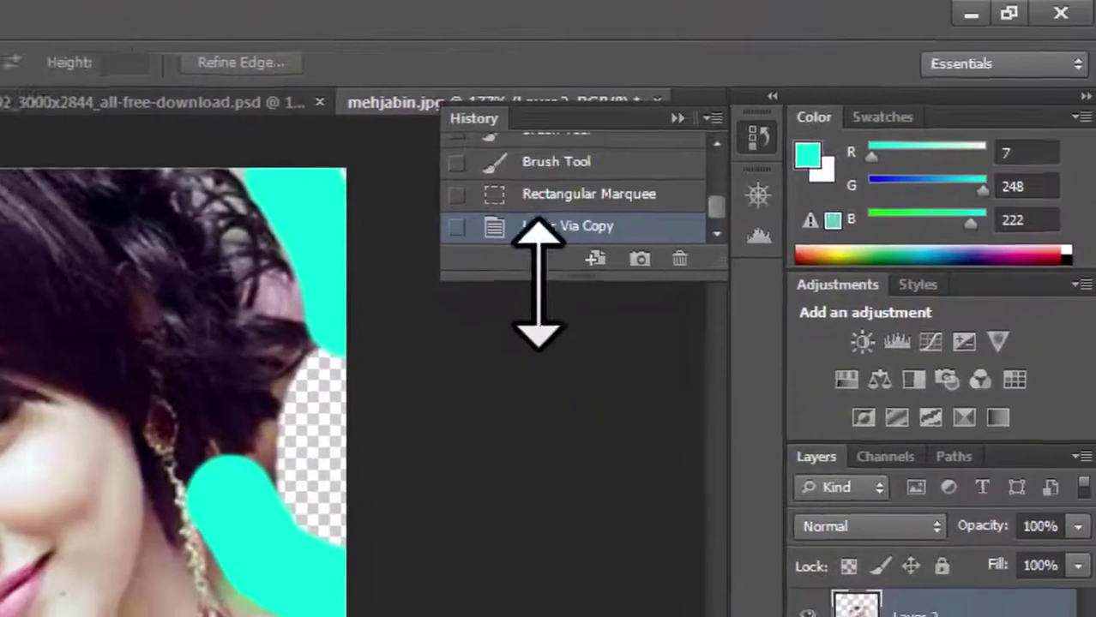
left_click_drag(537, 283, 534, 616)
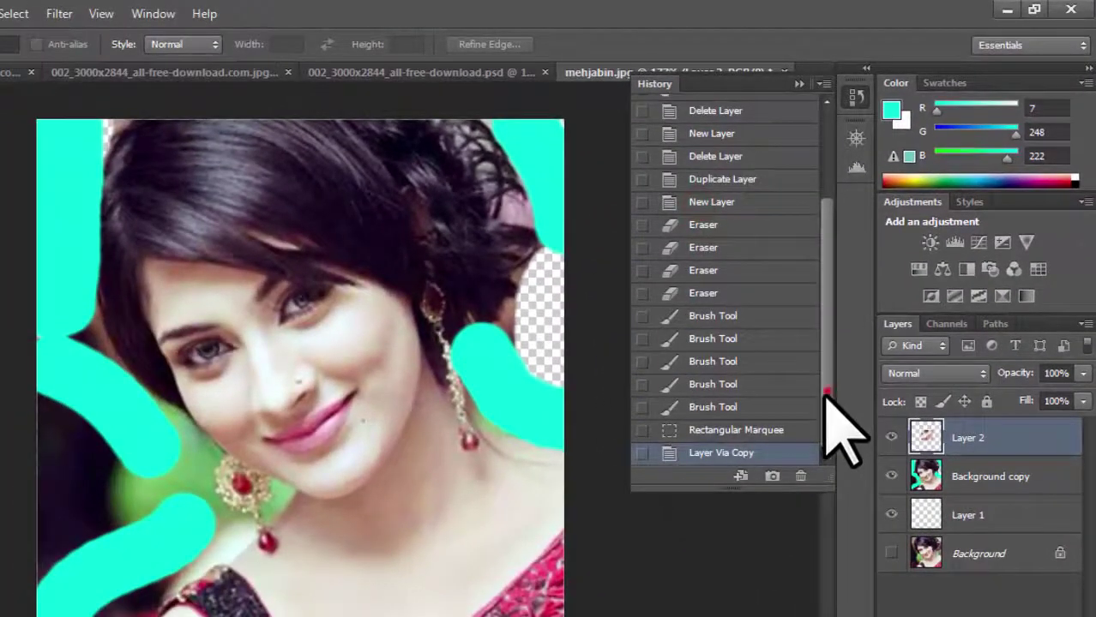
Step: Scroll the History list to its latest states, Rectangular Marquee and Layer Via Copy
left_click_drag(821, 385, 806, 290)
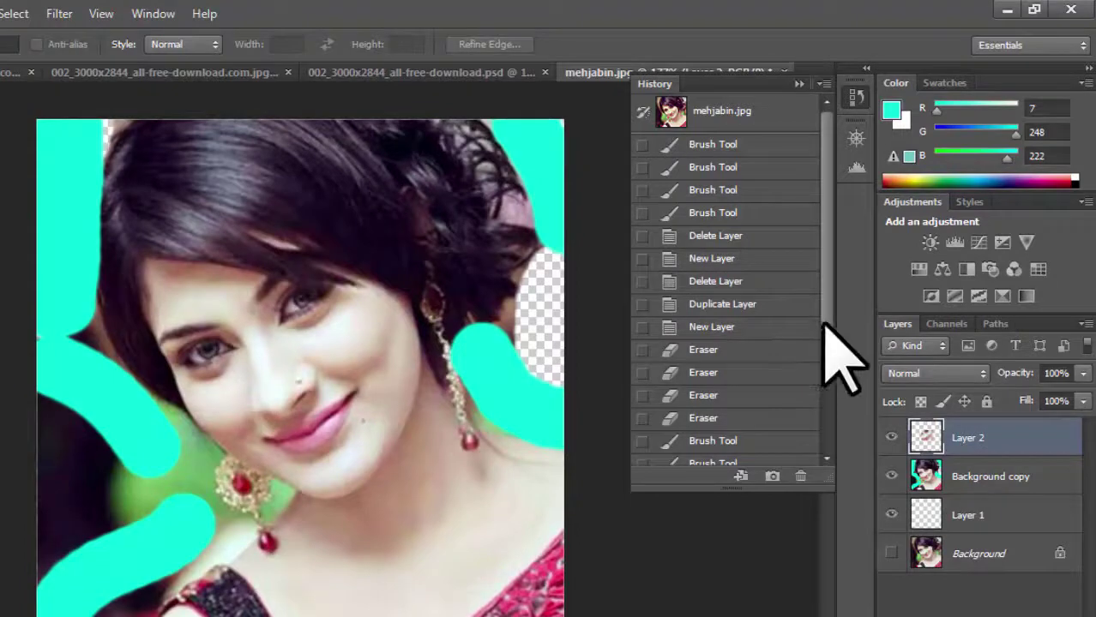
mouse_move(825, 324)
left_mouse_down()
mouse_move(820, 367)
mouse_move(778, 416)
left_mouse_up()
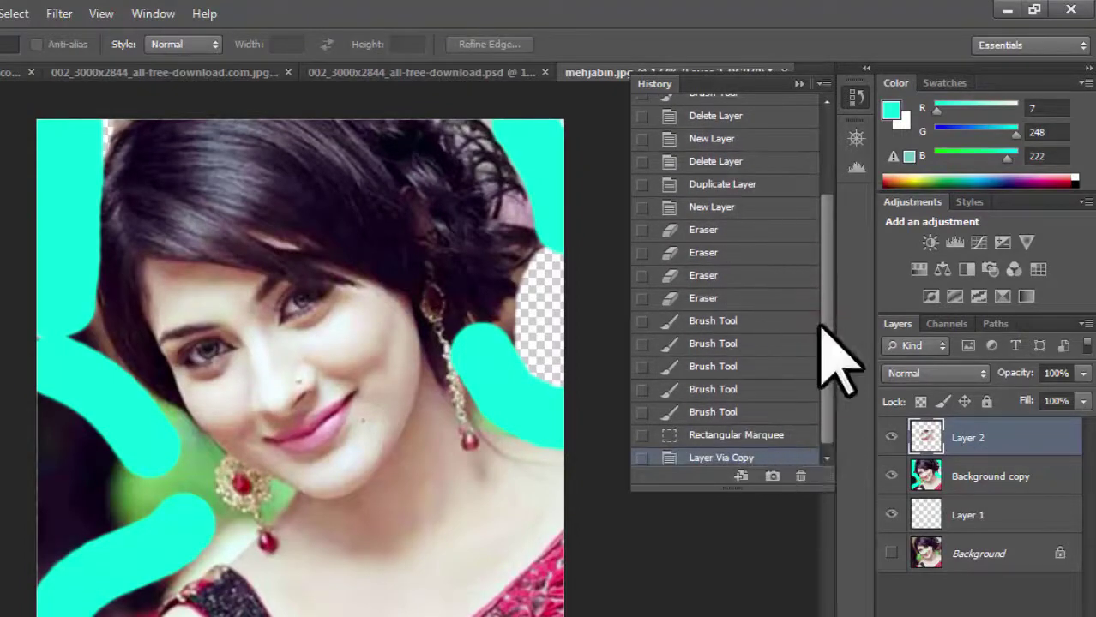
mouse_move(824, 355)
left_mouse_down()
mouse_move(824, 387)
mouse_move(824, 191)
left_mouse_up()
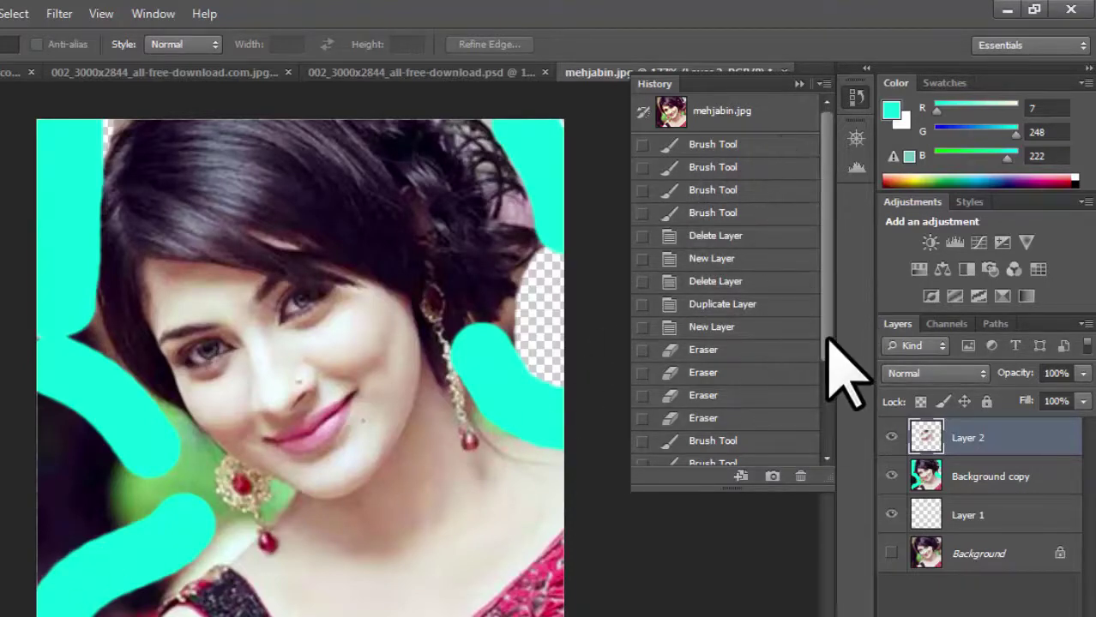
left_click_drag(827, 342, 819, 210)
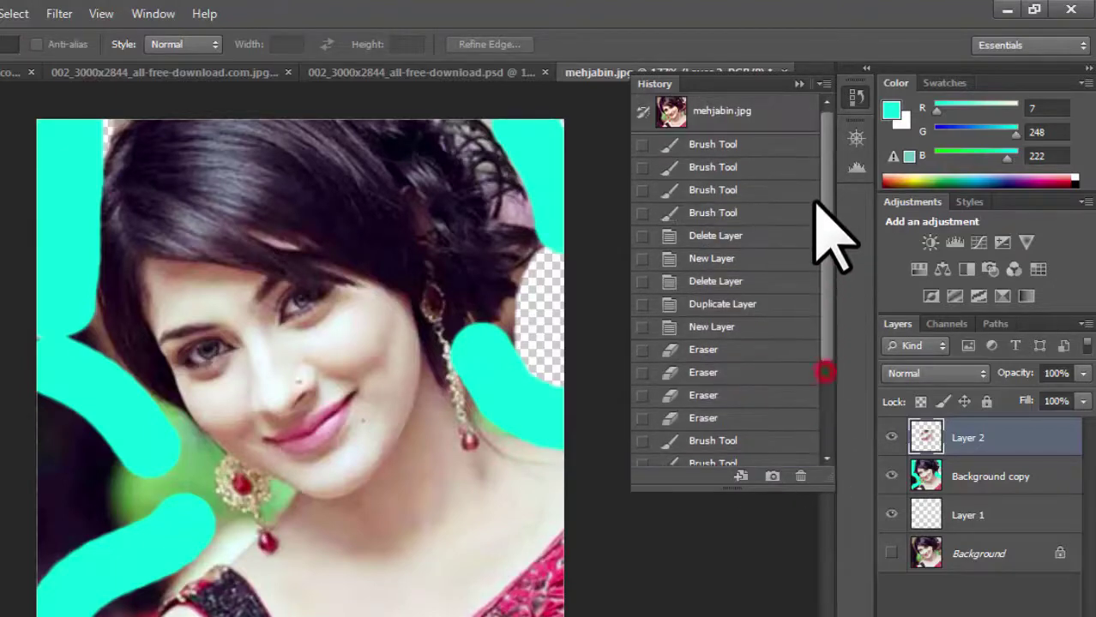
left_click_drag(827, 330, 820, 447)
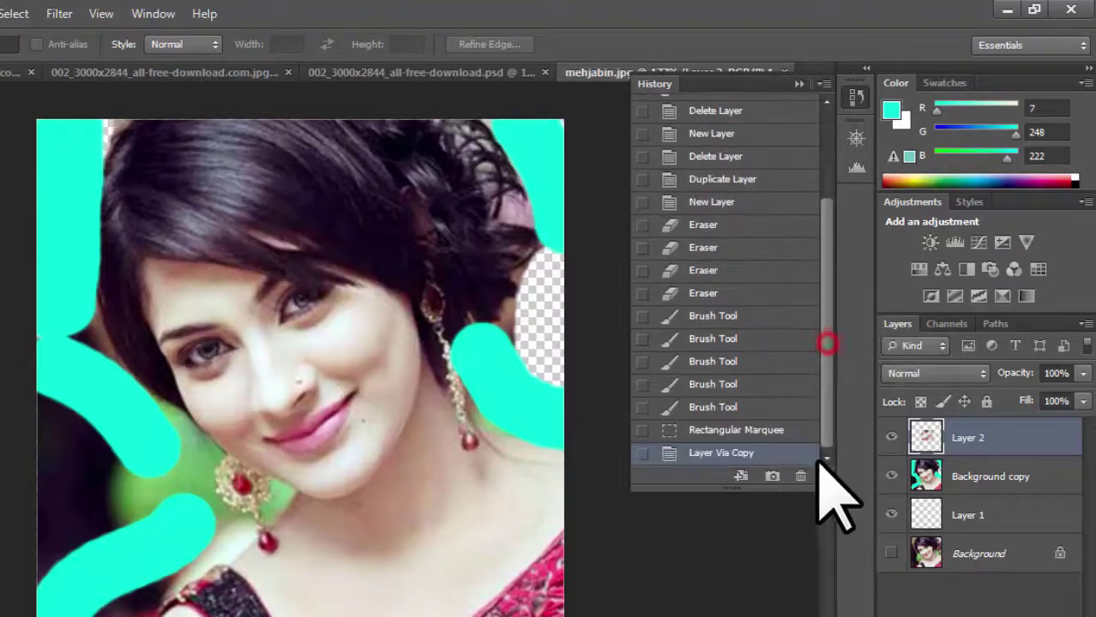
Step: Step back in History past Layer Via Copy, the later brush strokes and the eraser steps
left_click(747, 429)
left_click(742, 405)
left_click(742, 384)
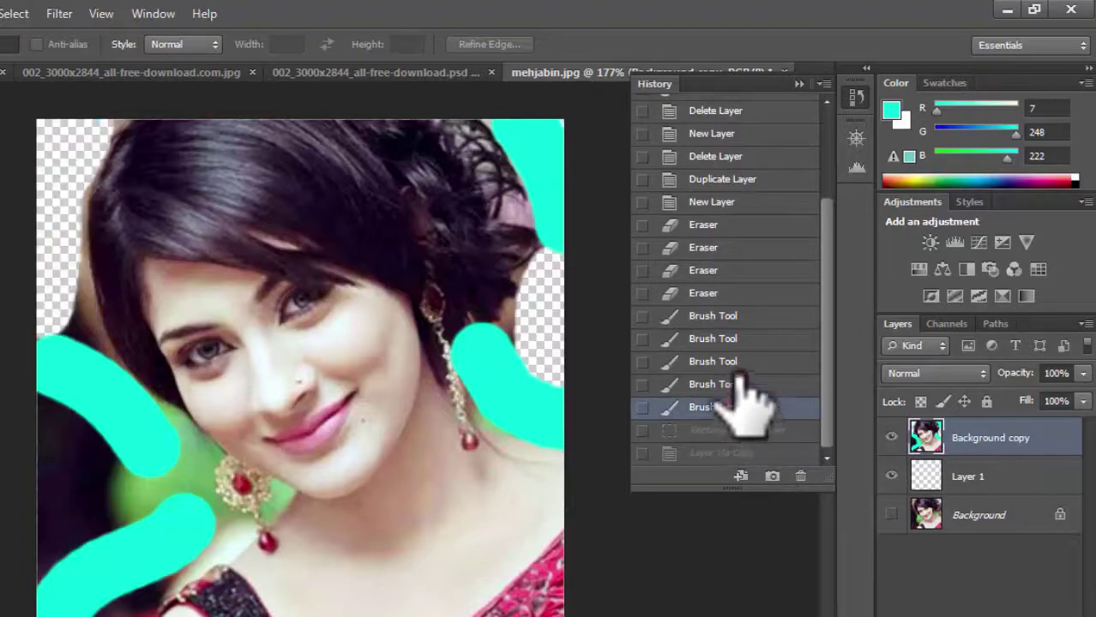
left_click(734, 361)
left_click(723, 339)
left_click(716, 315)
left_click(713, 286)
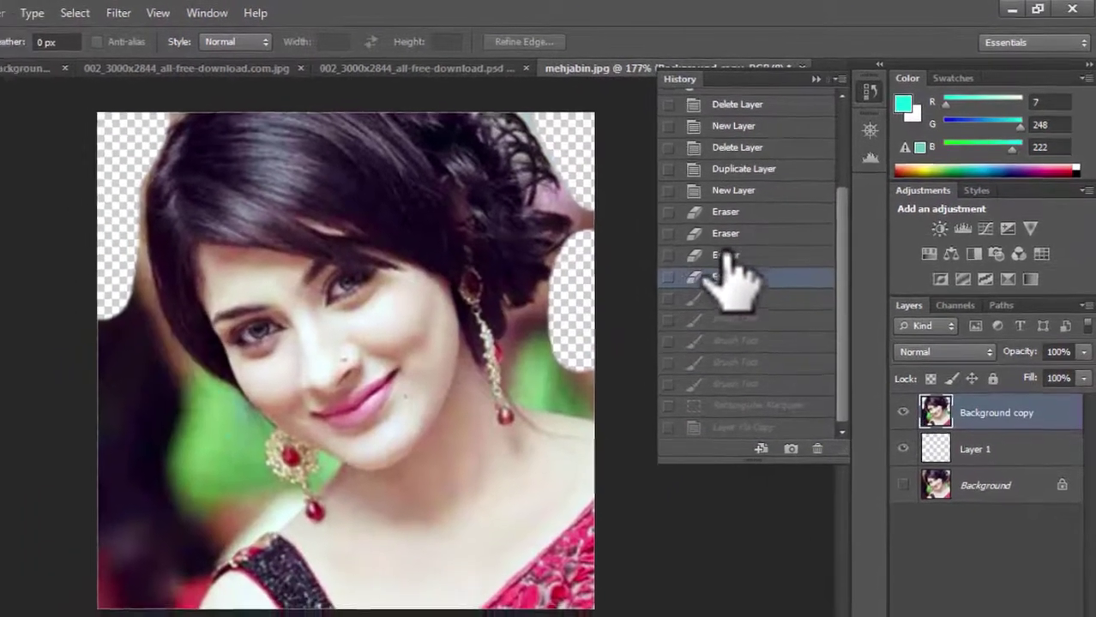
left_click(711, 264)
left_click(710, 242)
left_click(710, 220)
Step: Continue back through the layer additions and deletions to the first Brush Tool state
left_click(710, 197)
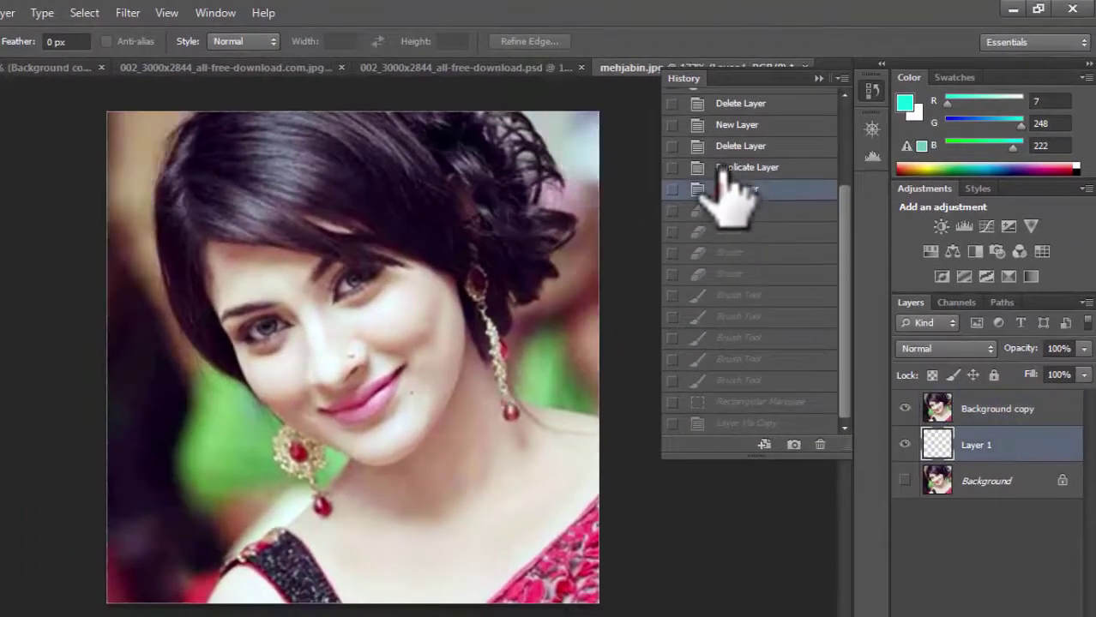
left_click(716, 167)
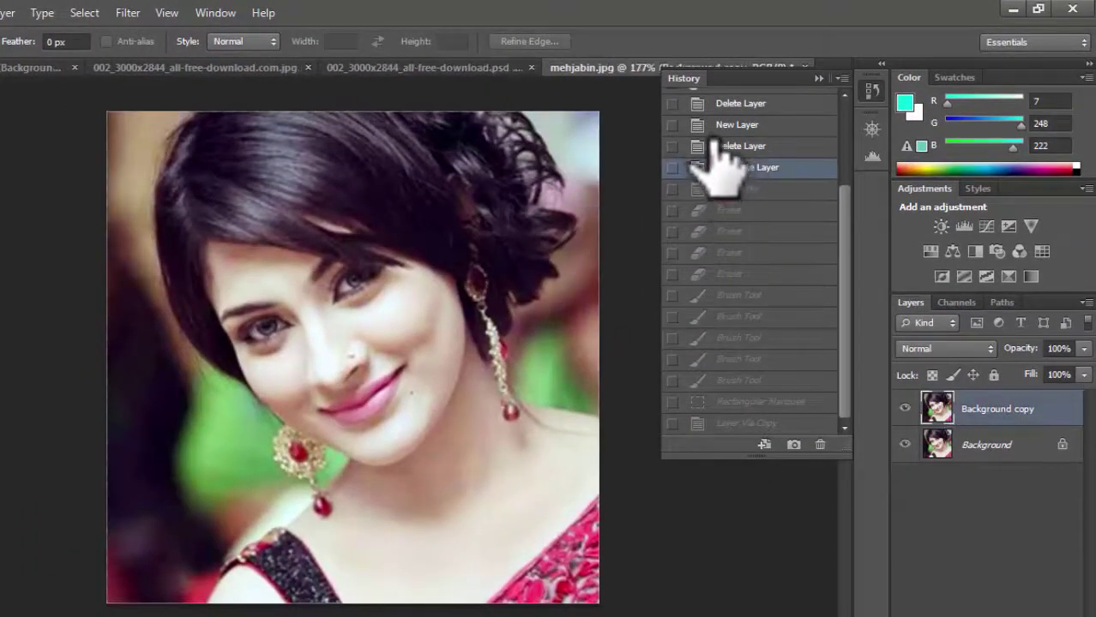
left_click(711, 146)
left_click(710, 125)
left_click(704, 103)
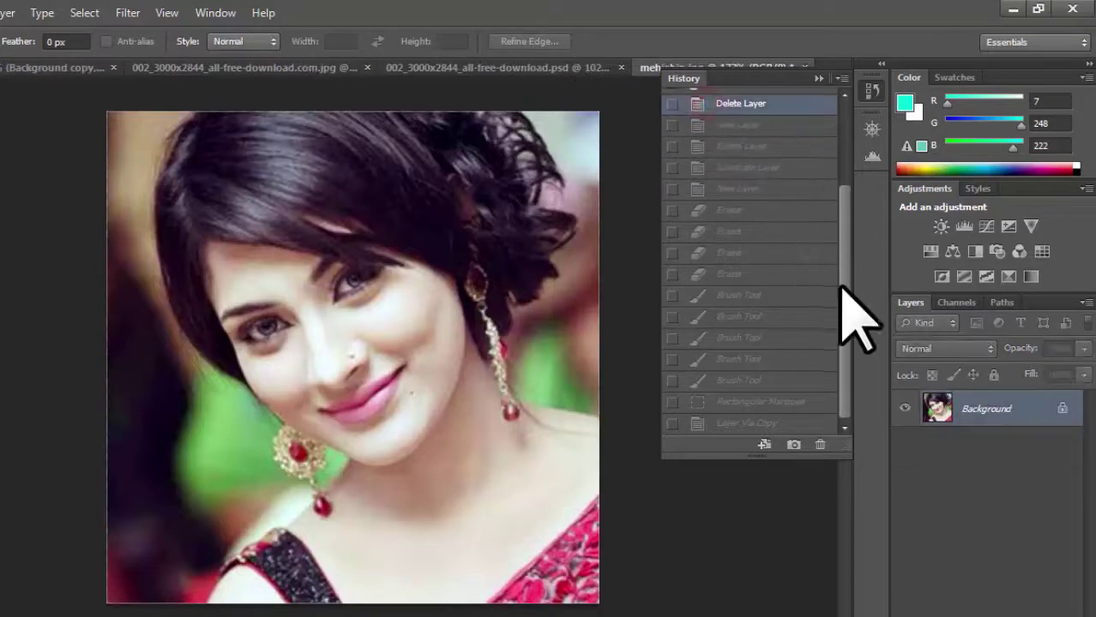
left_click_drag(843, 318, 831, 232)
left_click(753, 198)
left_click(746, 177)
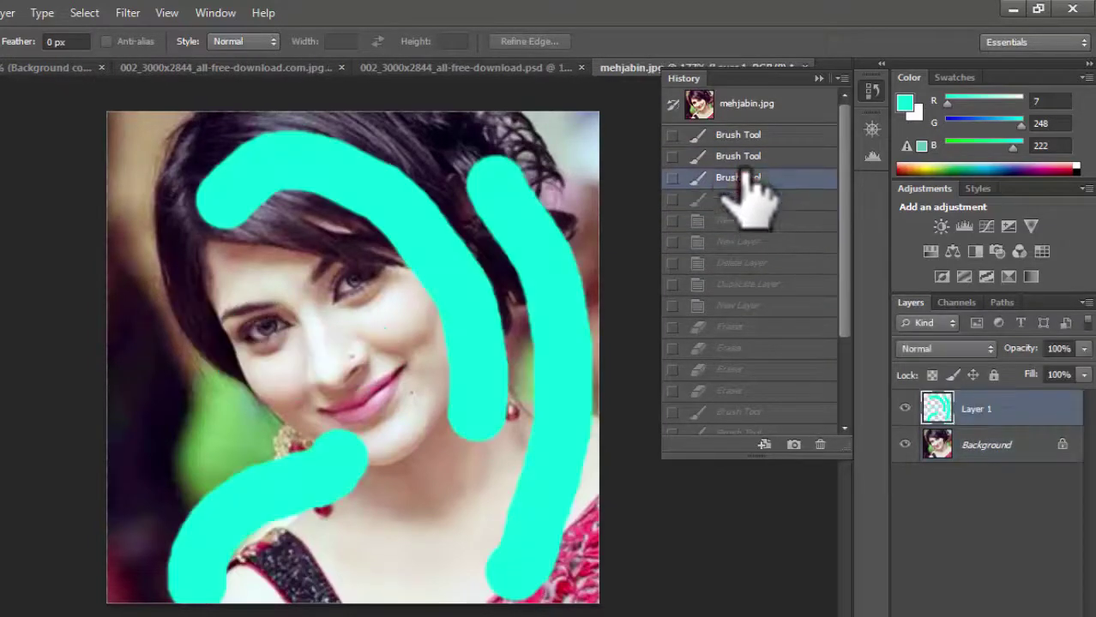
left_click(739, 156)
left_click(737, 134)
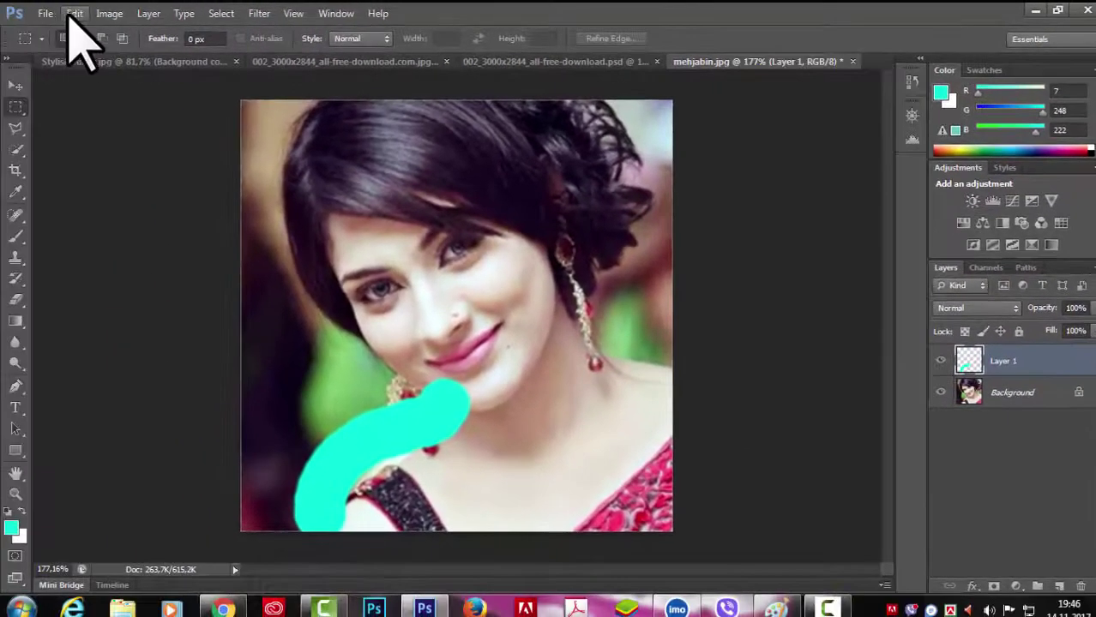
Step: Use Edit > Step Forward three times to restore the cyan strokes, including the one across the face
left_click(22, 13)
left_click(114, 35)
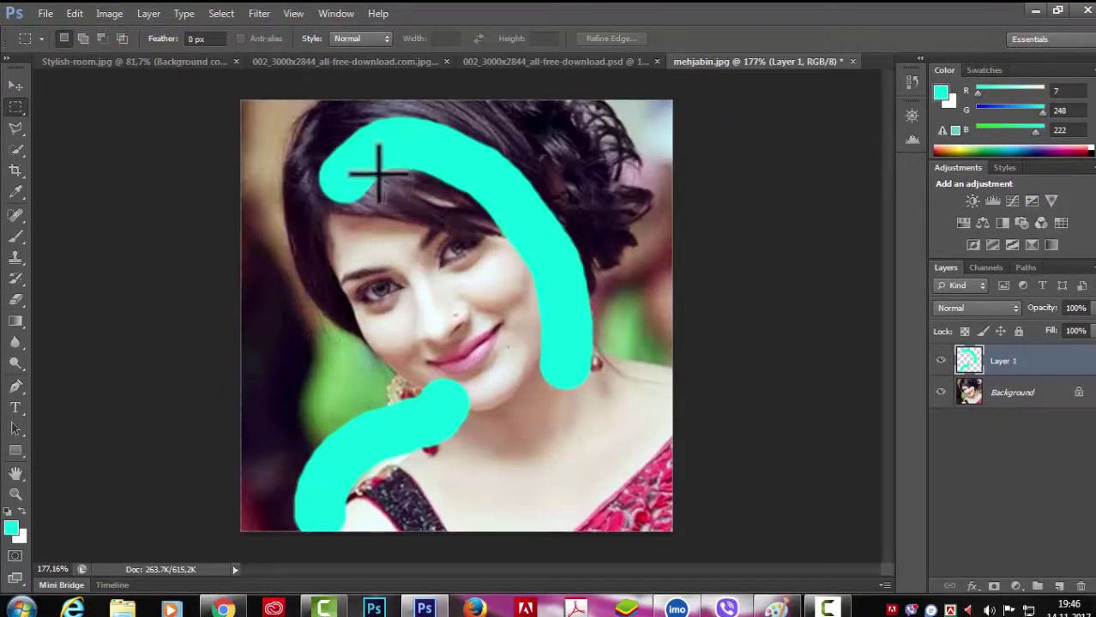
left_click(75, 13)
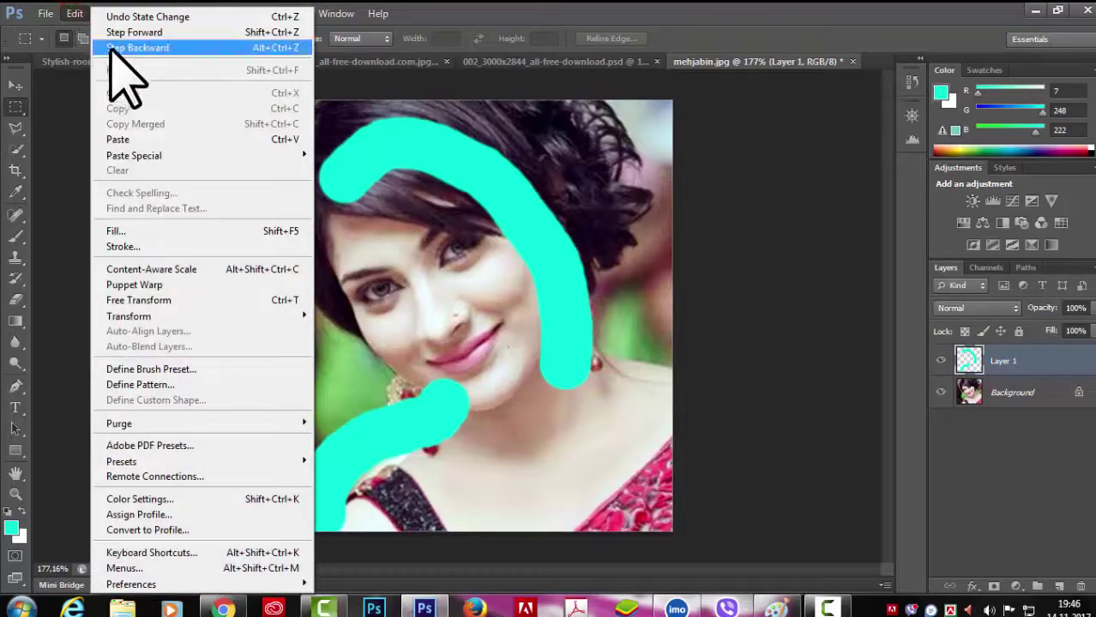
left_click(112, 31)
left_click(75, 13)
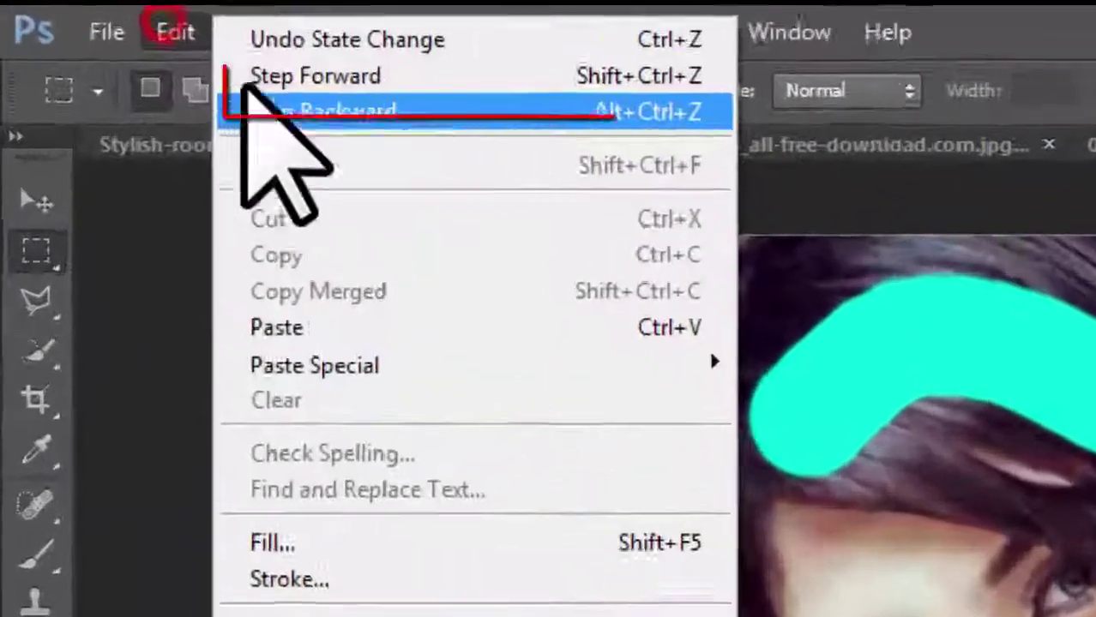
left_click(112, 30)
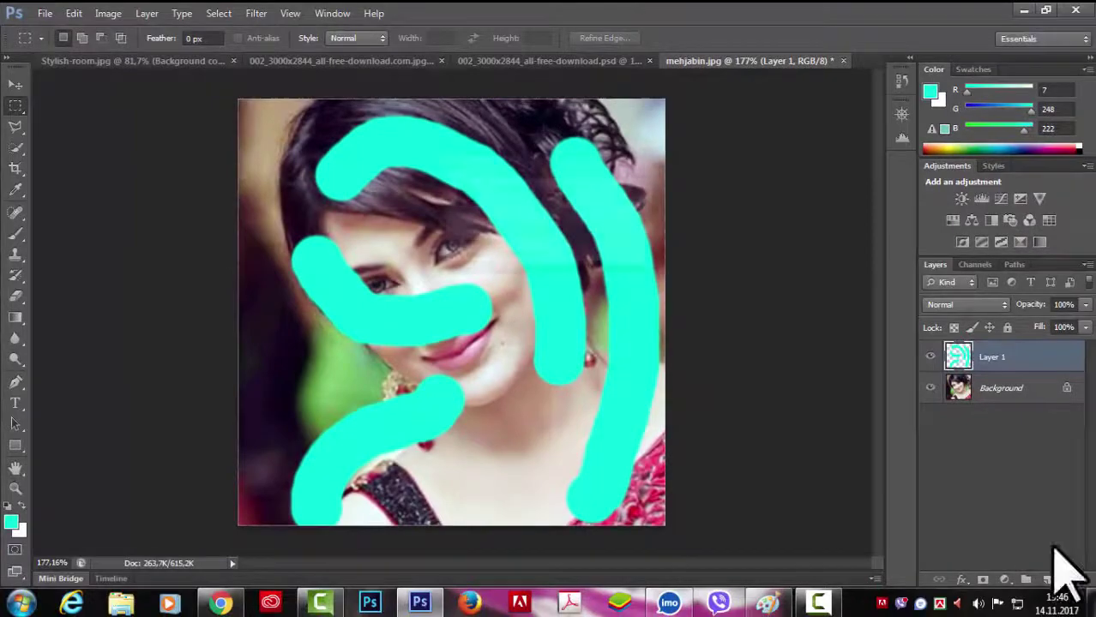
Step: Delete Layer 1 and confirm, then check the Edit menu with Fade greyed out
left_click(1047, 580)
left_click(512, 229)
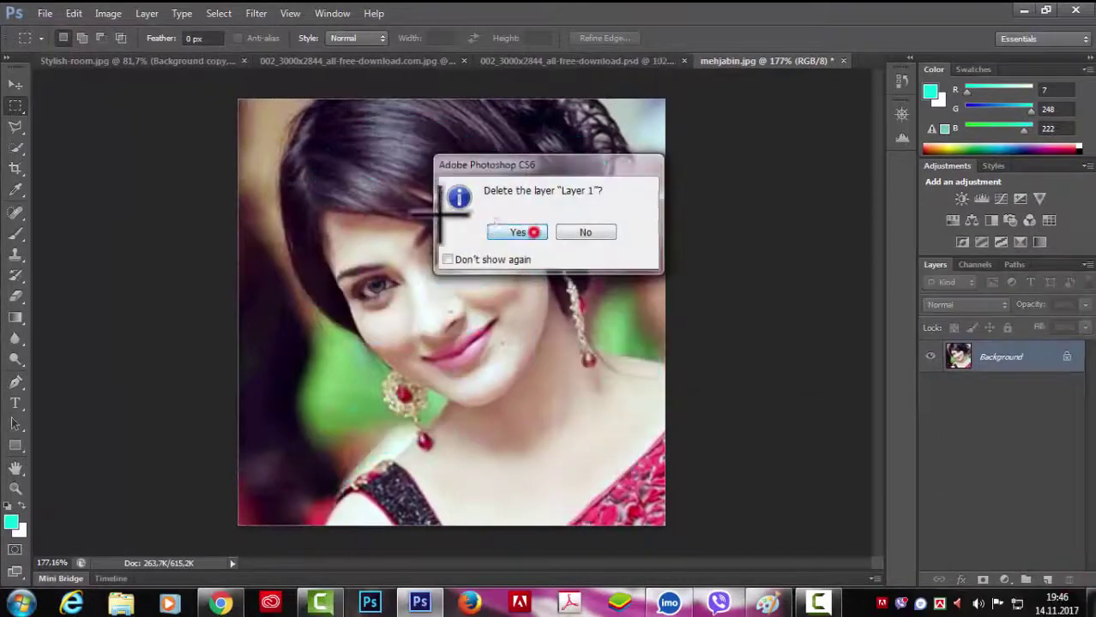
left_click(74, 13)
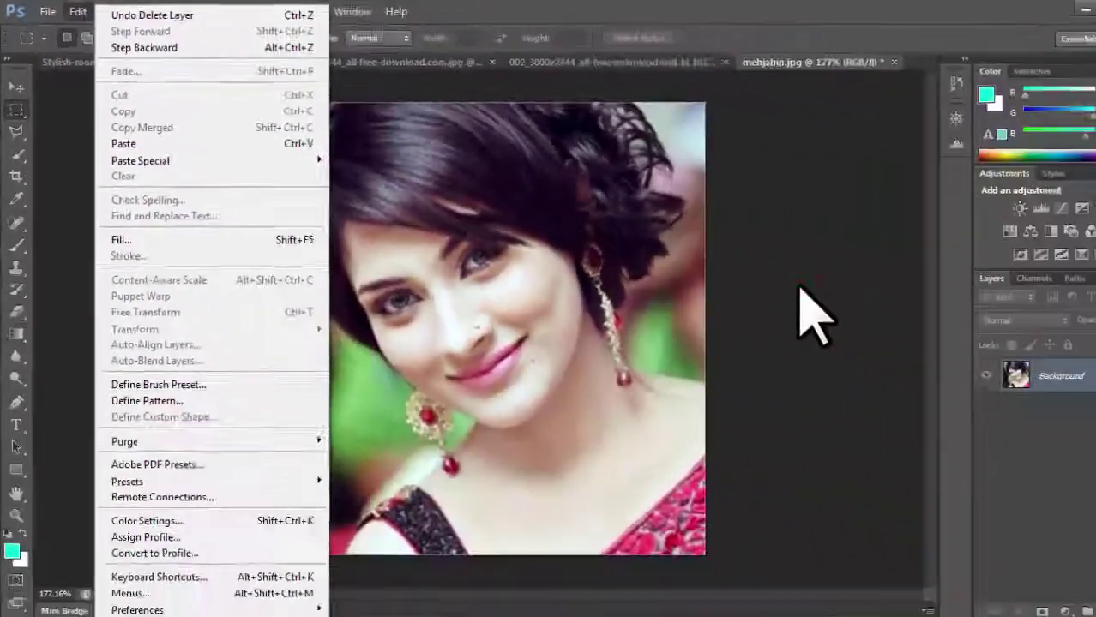
left_click(761, 272)
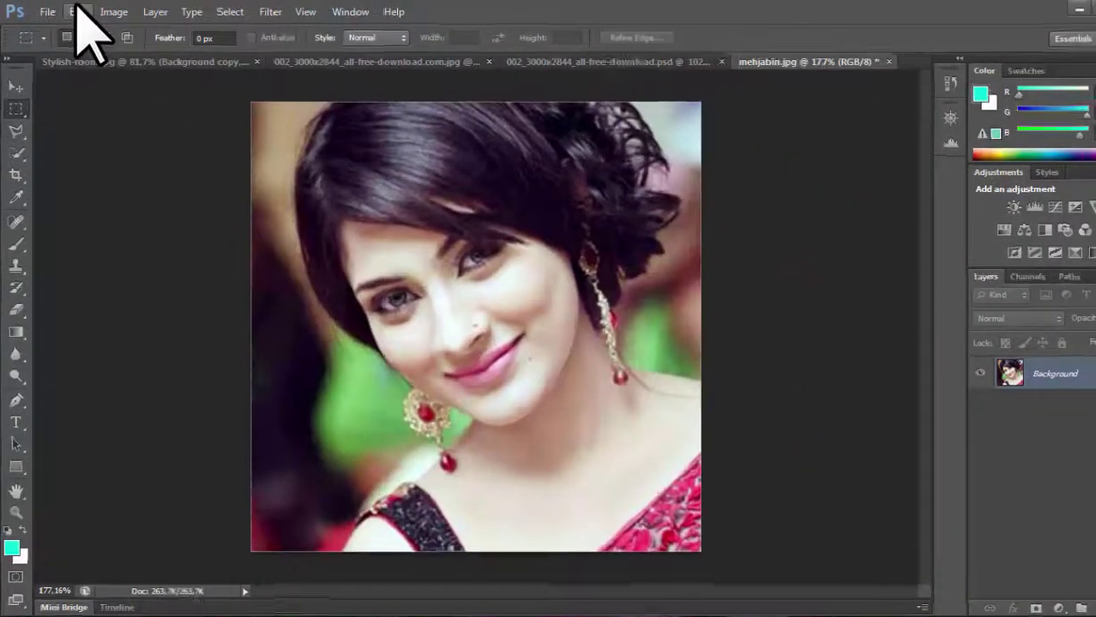
left_click(74, 11)
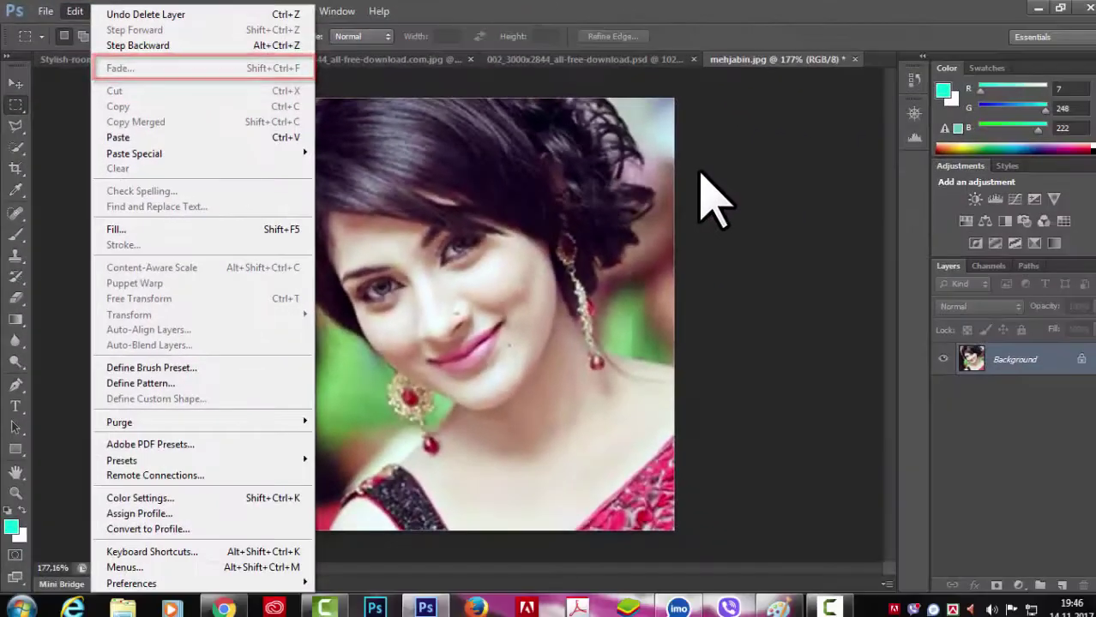
Step: Duplicate the photo layer and paint a cyan brush stroke across it
left_click(699, 170)
key("ctrl+j")
key("b")
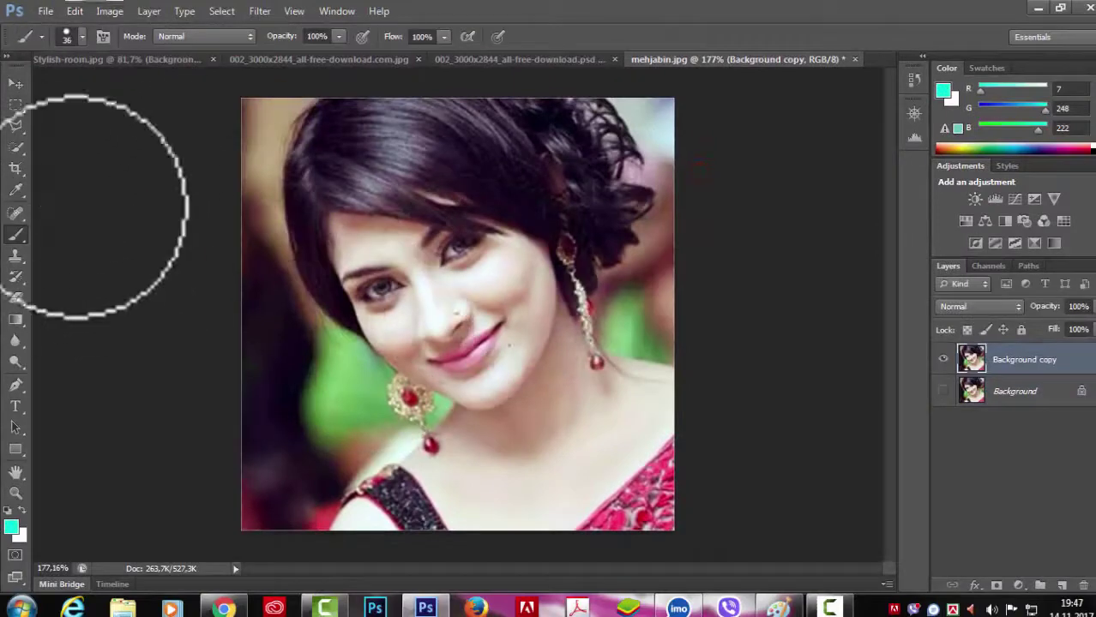
mouse_move(343, 369)
left_mouse_down()
mouse_move(368, 311)
mouse_move(453, 232)
left_mouse_up()
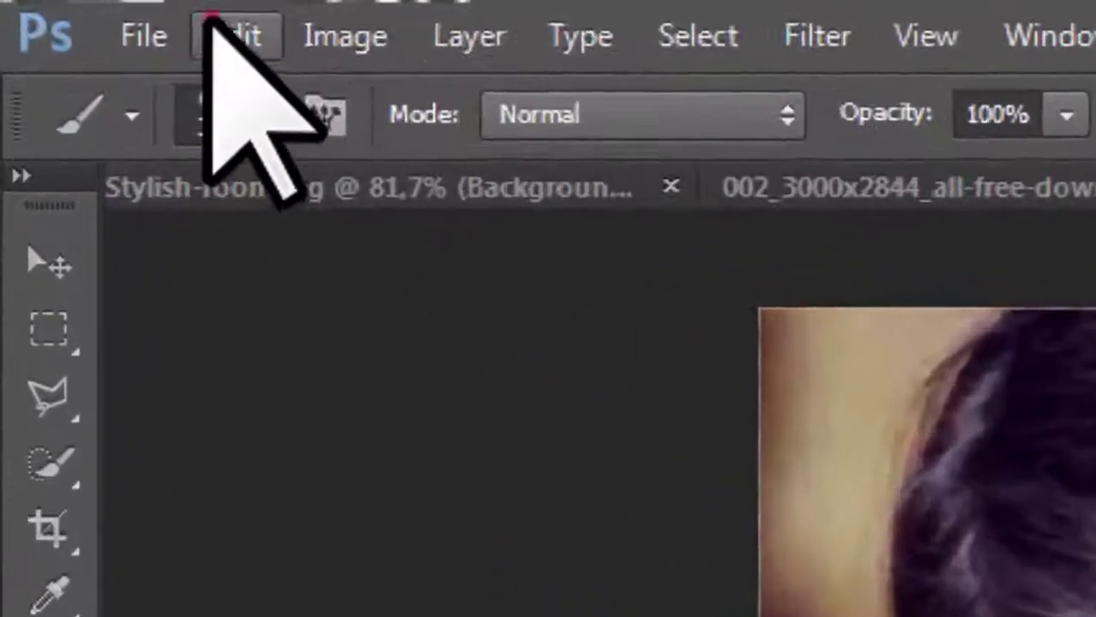
Step: Open Edit > Fade Brush Tool and try lowering, then restoring, the stroke's opacity
left_click(85, 13)
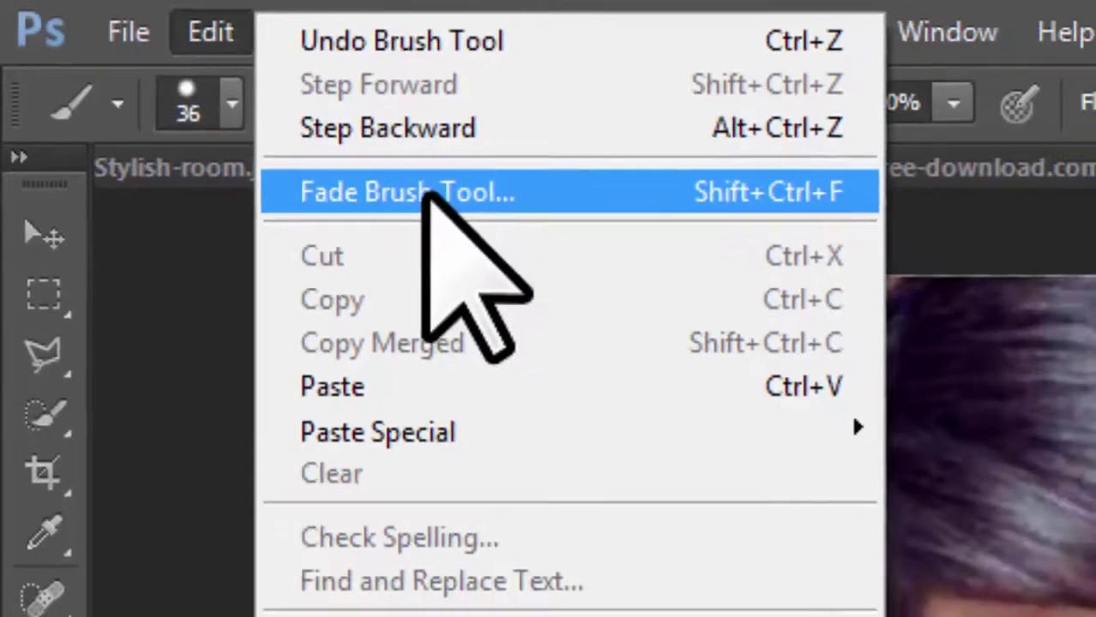
left_click(437, 215)
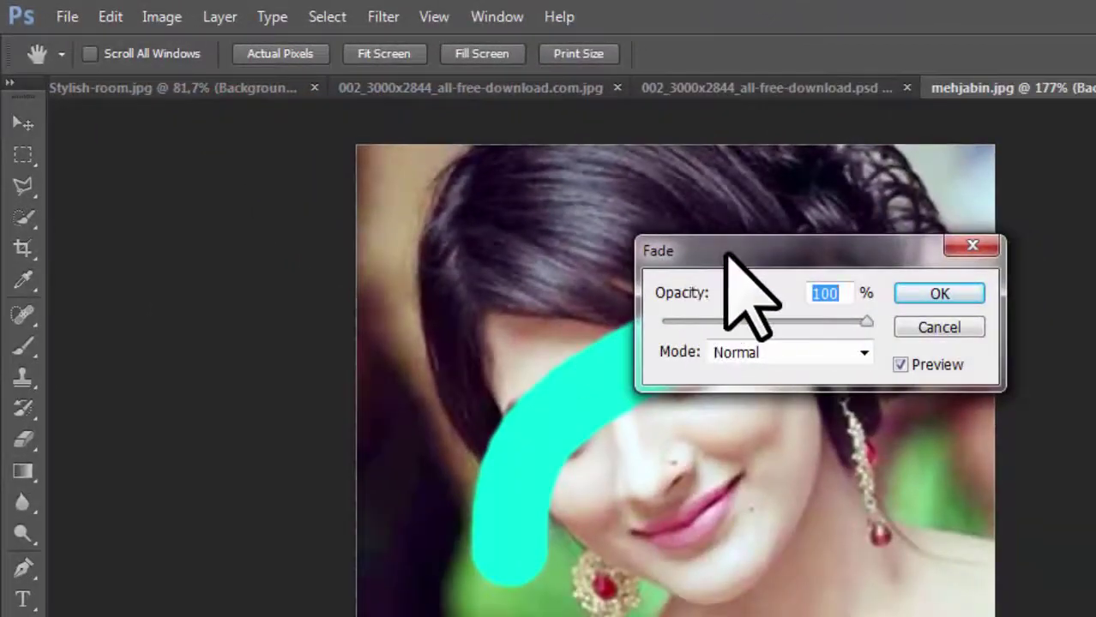
left_click_drag(716, 249, 868, 172)
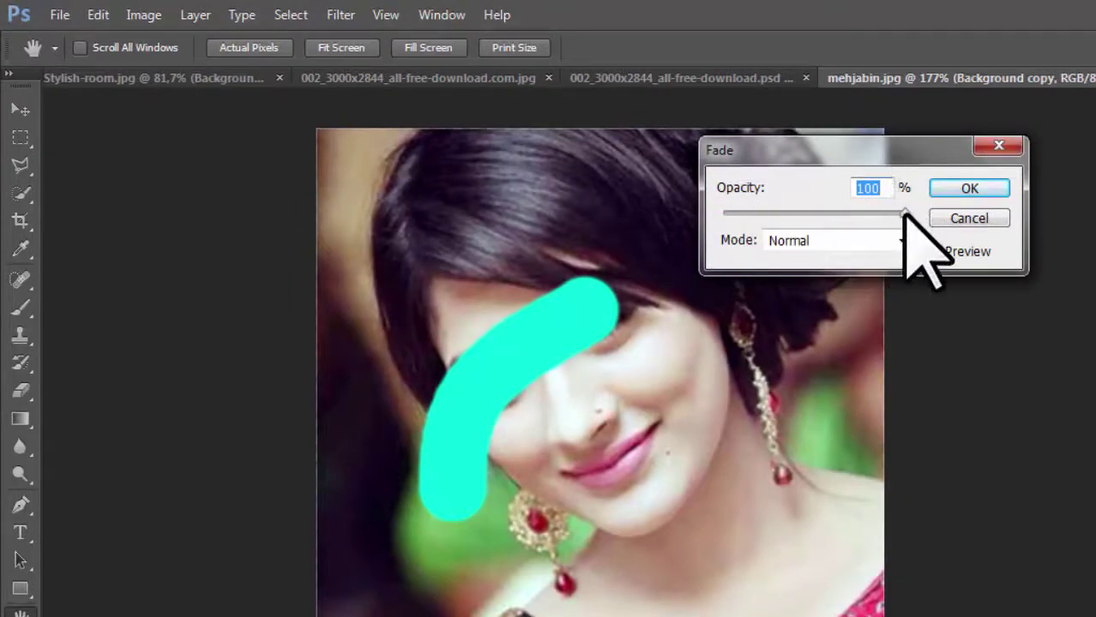
mouse_move(828, 214)
left_mouse_down()
mouse_move(771, 213)
mouse_move(910, 215)
mouse_move(738, 215)
left_mouse_up()
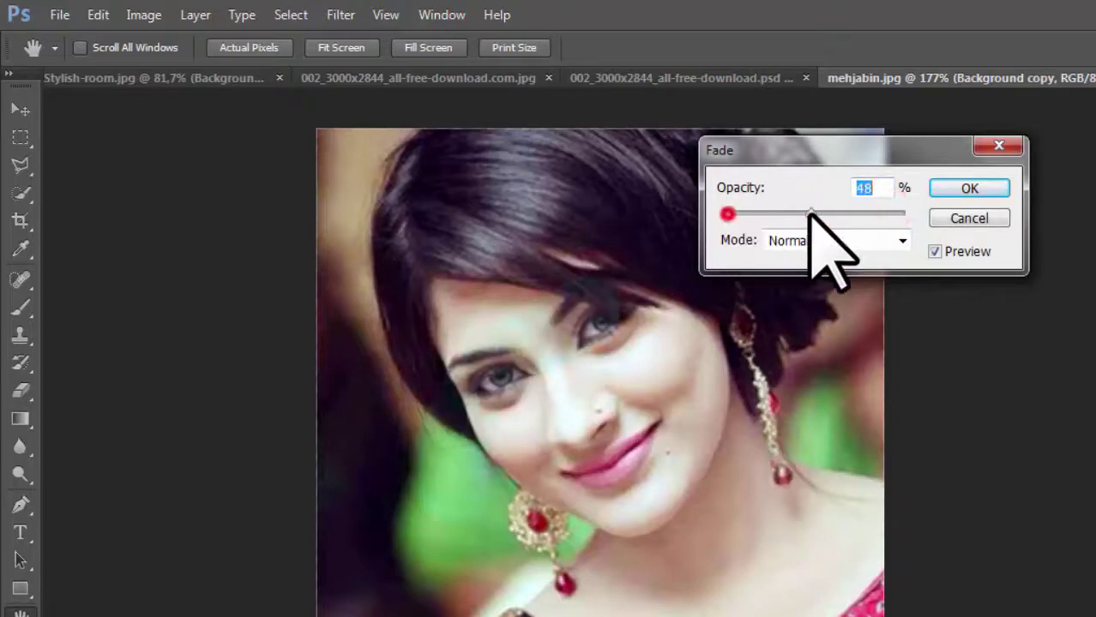
mouse_move(810, 212)
left_mouse_down()
mouse_move(915, 214)
mouse_move(892, 216)
left_mouse_up()
Step: Try Color Burn, Linear Light and Subtract fade modes, then cancel and undo the stroke
left_click(900, 241)
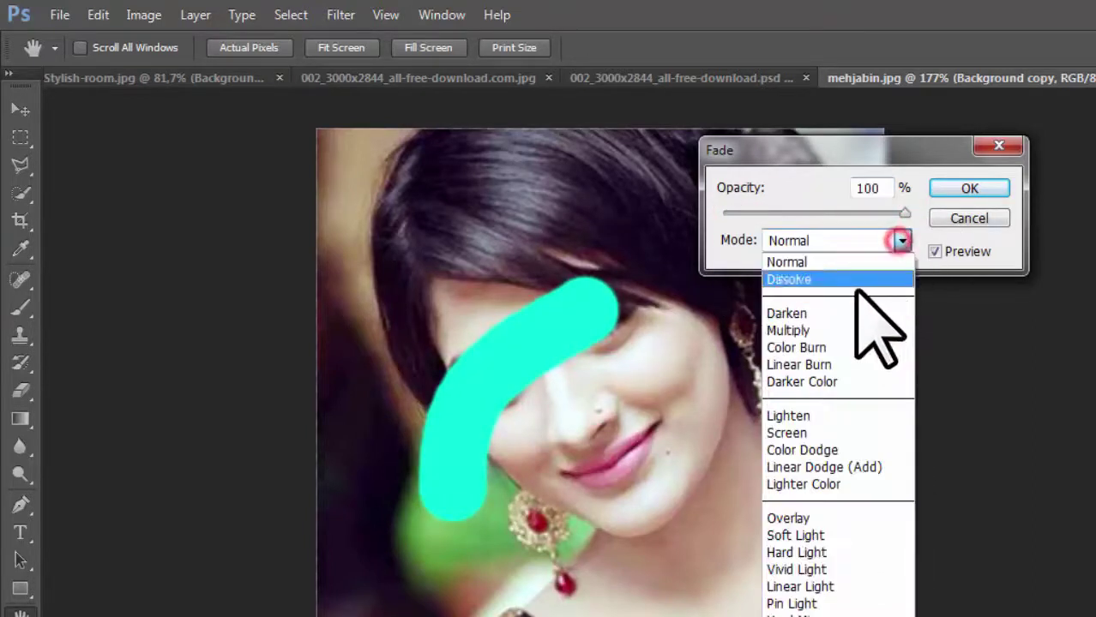
left_click(814, 345)
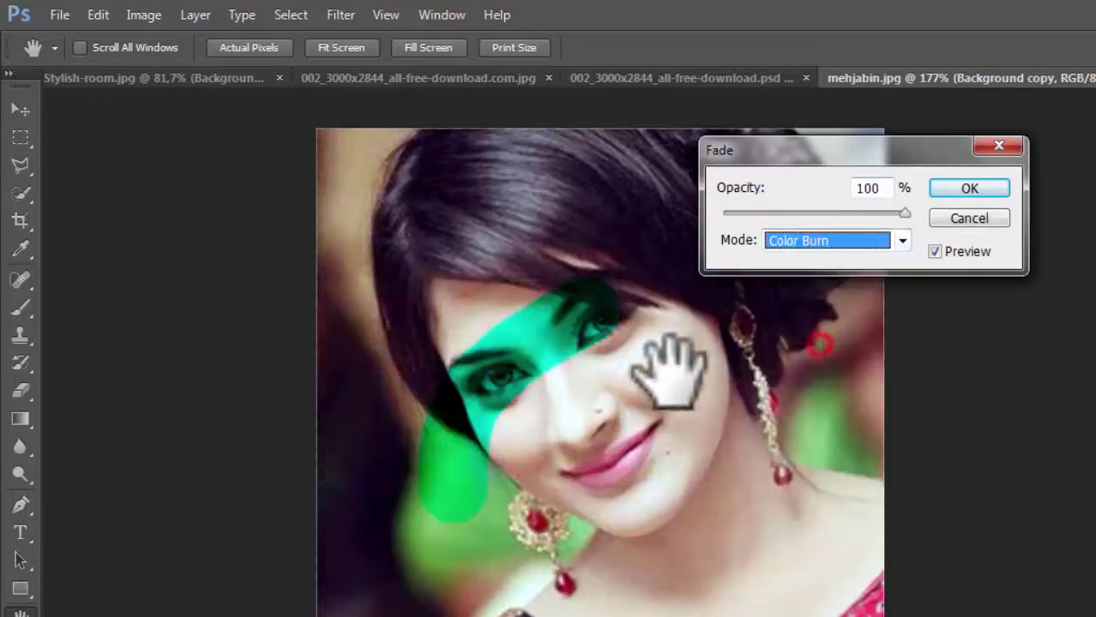
left_click(902, 241)
left_click(837, 587)
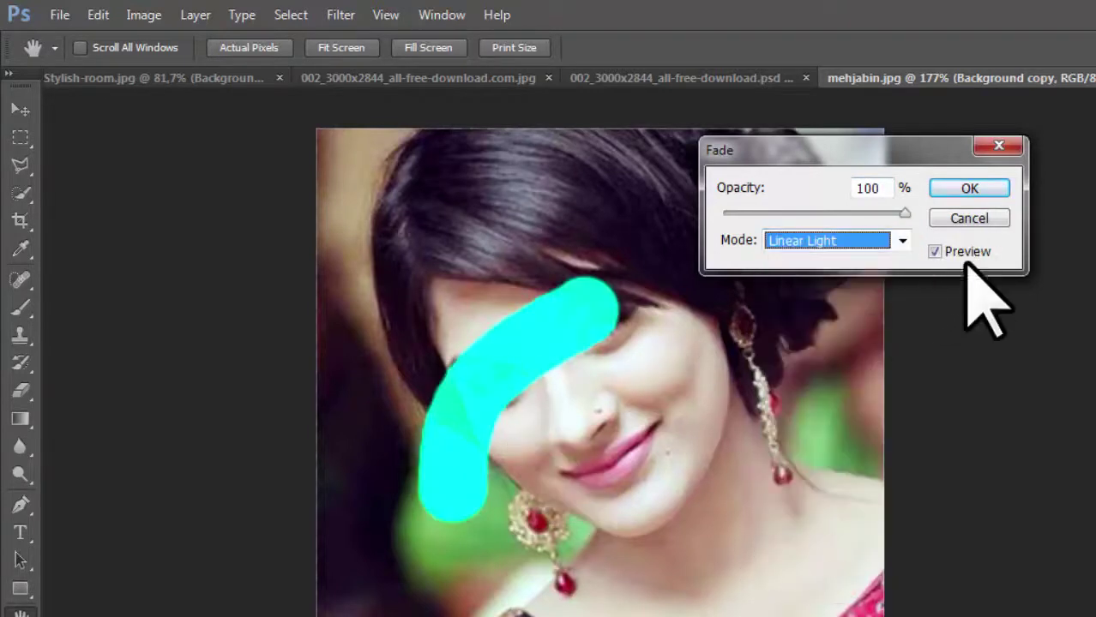
left_click(902, 241)
left_click(838, 616)
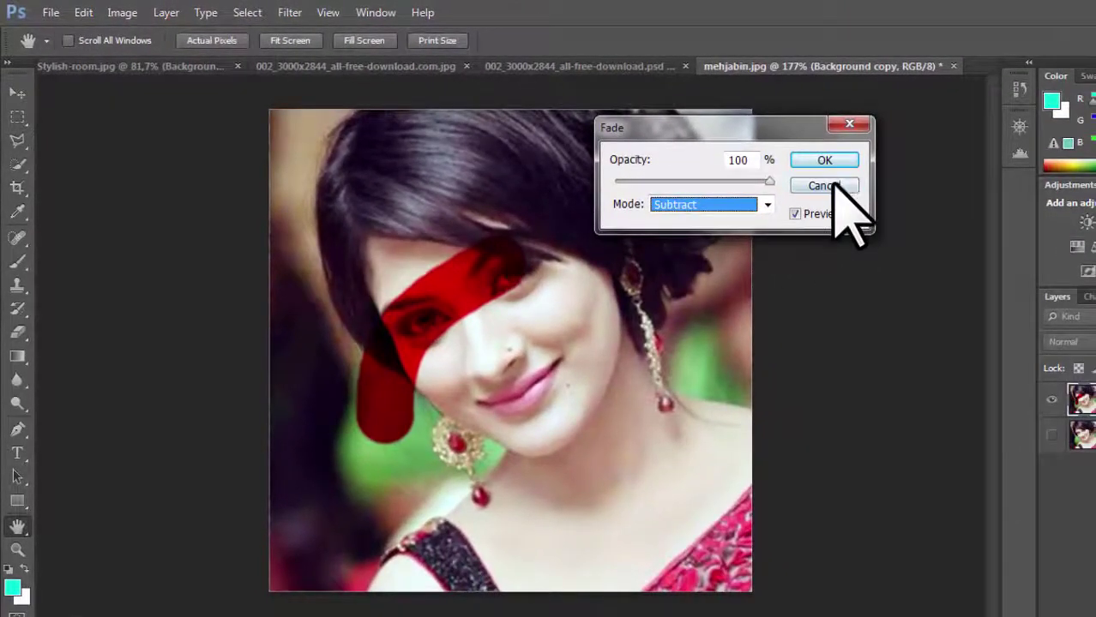
left_click(827, 185)
key("ctrl+z")
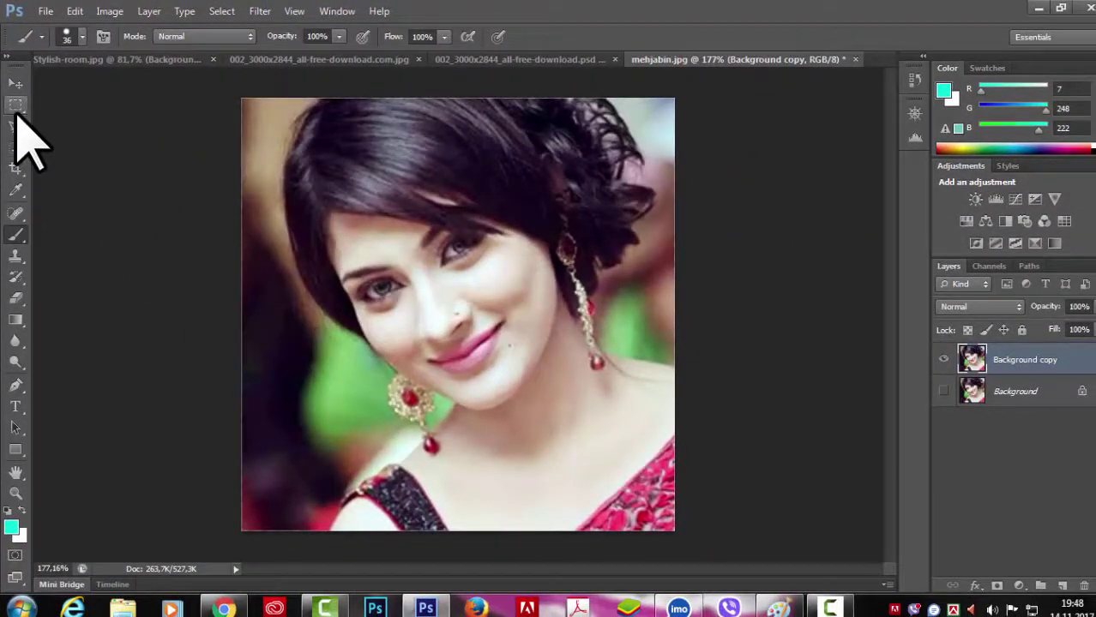
Step: Draw a freehand Lasso selection around the eye area and check the Edit menu
left_click_drag(15, 128, 79, 132)
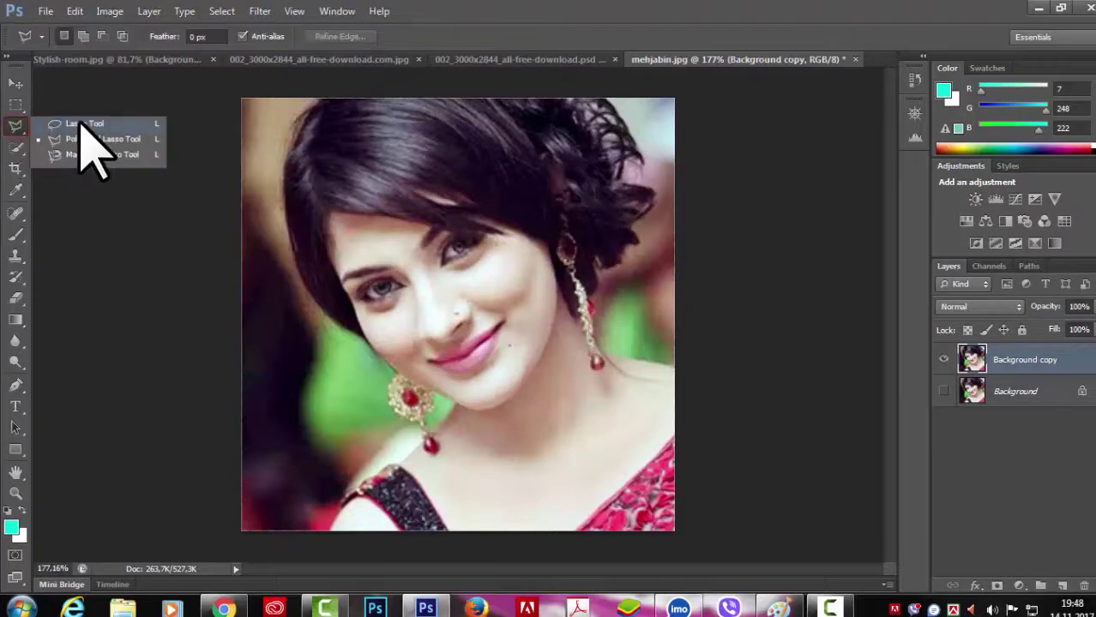
left_click(80, 124)
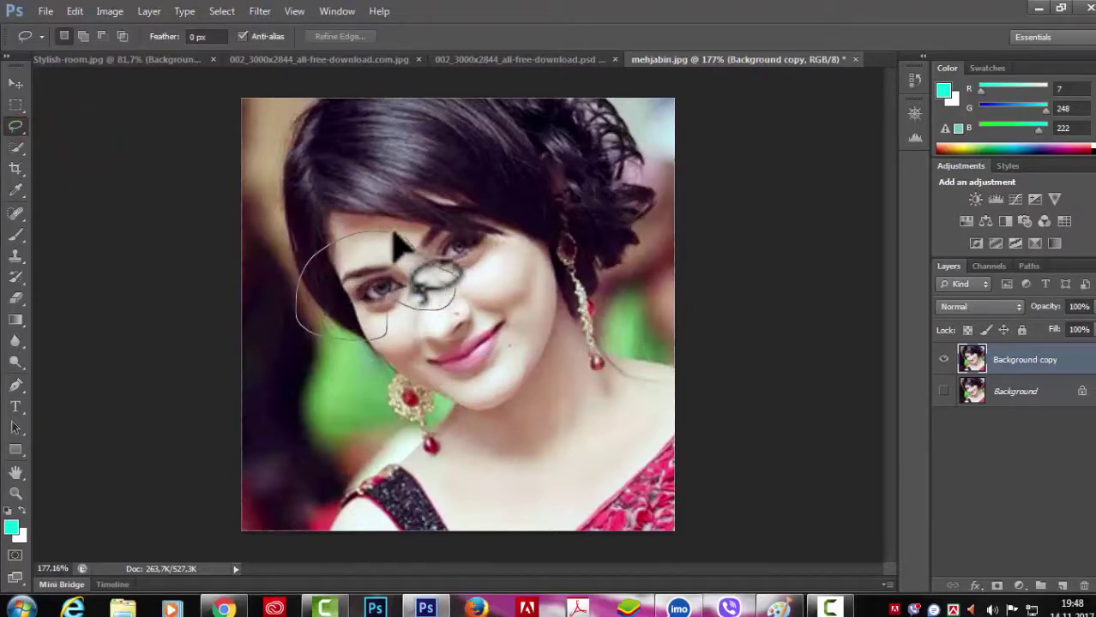
left_click_drag(435, 312, 437, 312)
left_click(74, 11)
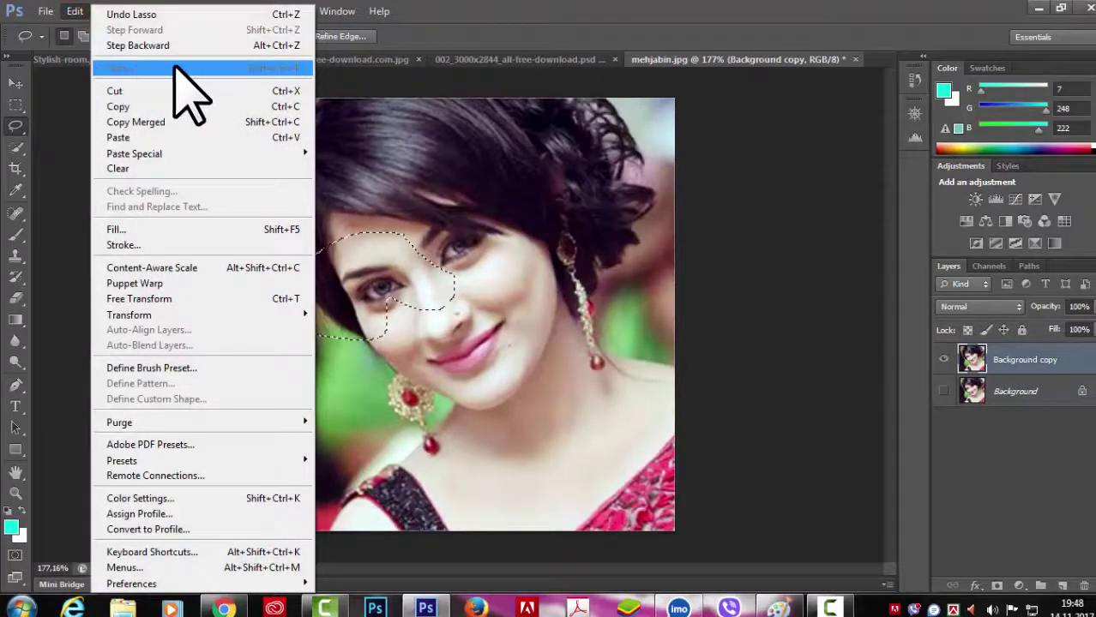
left_click(522, 37)
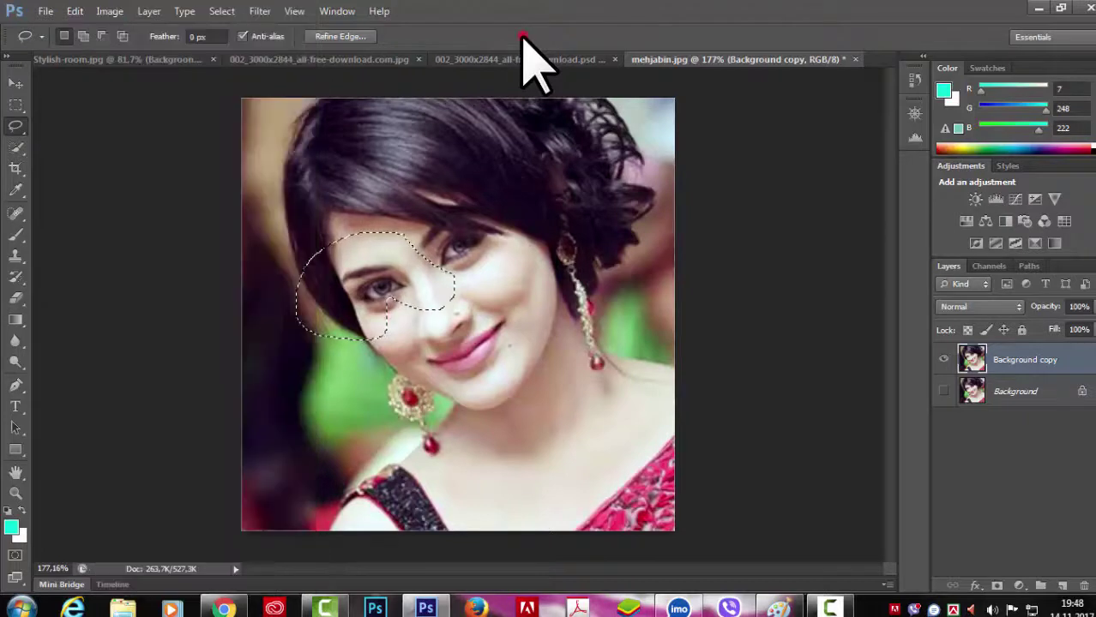
Step: Paint a Quick Selection over the face and check the Edit menu again
left_click(18, 150)
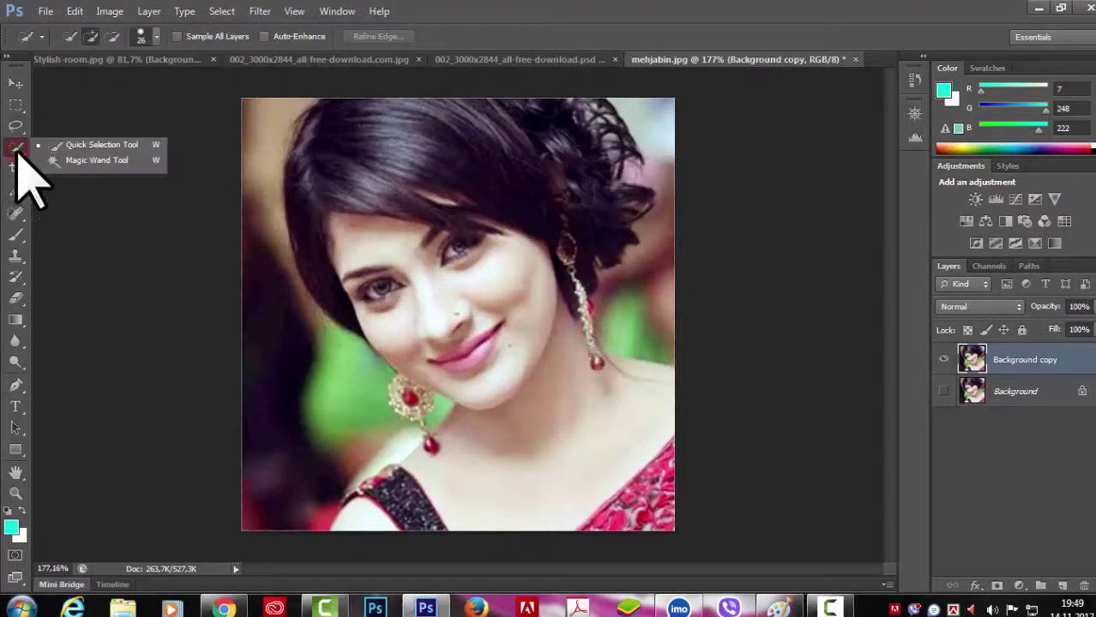
left_click(86, 144)
mouse_move(453, 233)
left_mouse_down()
mouse_move(403, 283)
mouse_move(453, 313)
mouse_move(515, 325)
left_mouse_up()
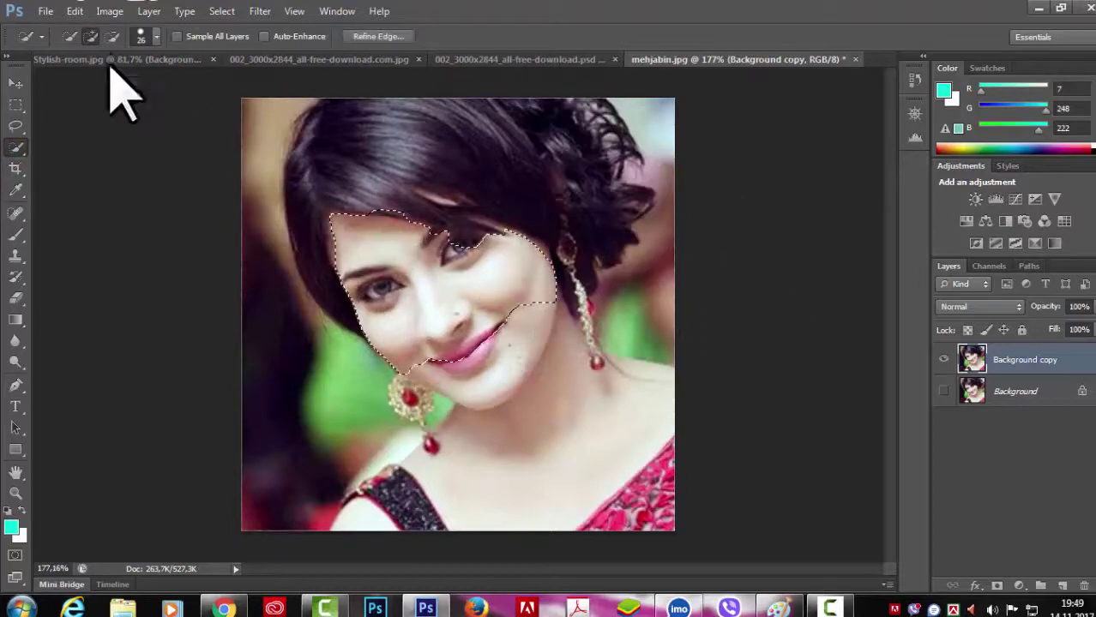
left_click(74, 11)
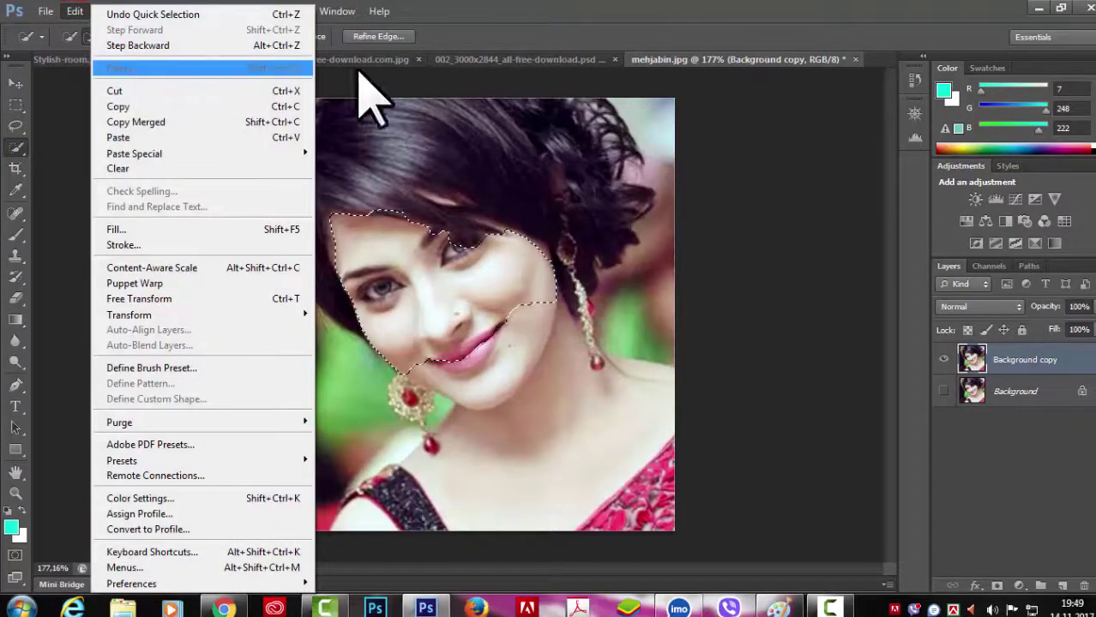
left_click(504, 14)
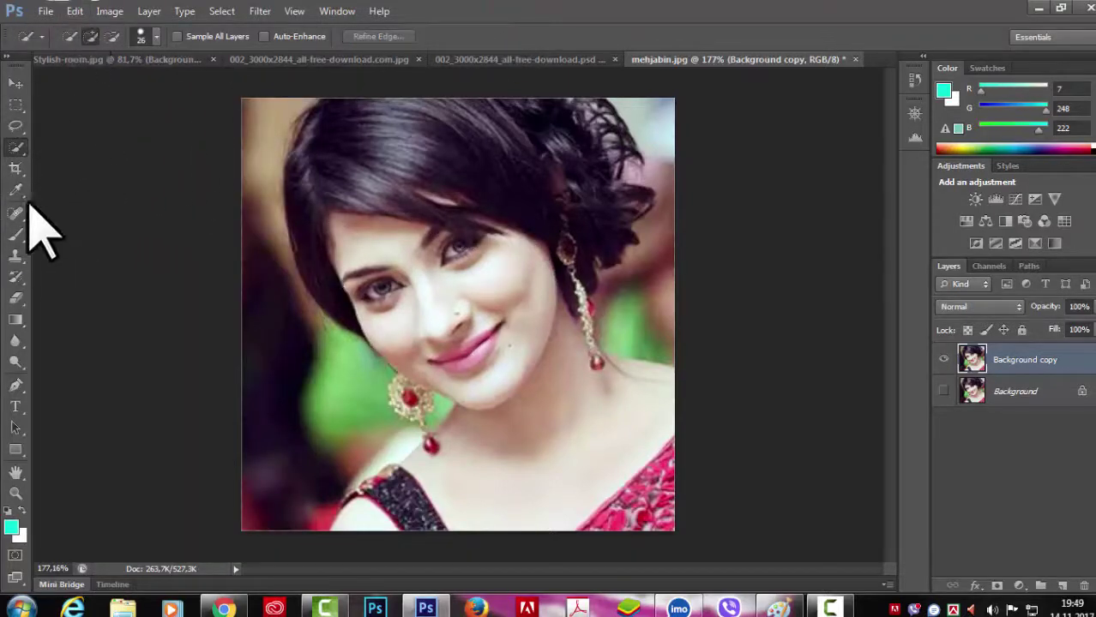
Step: Crop the image in from the left edge, then undo the crop via Edit > Undo
left_click(16, 168)
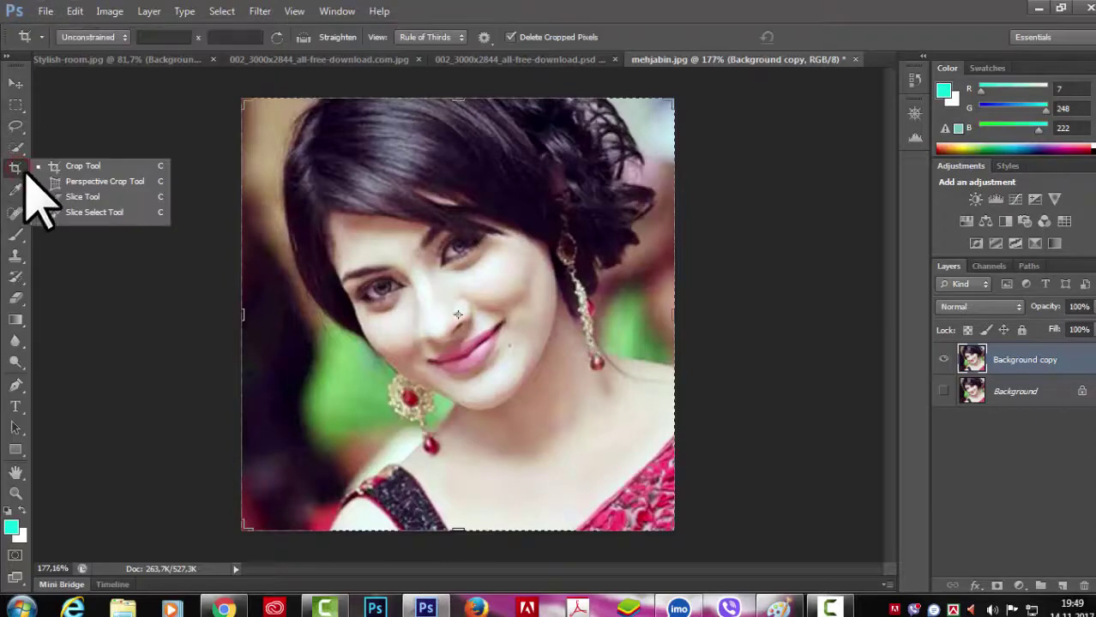
left_click_drag(234, 313, 308, 313)
left_click(77, 11)
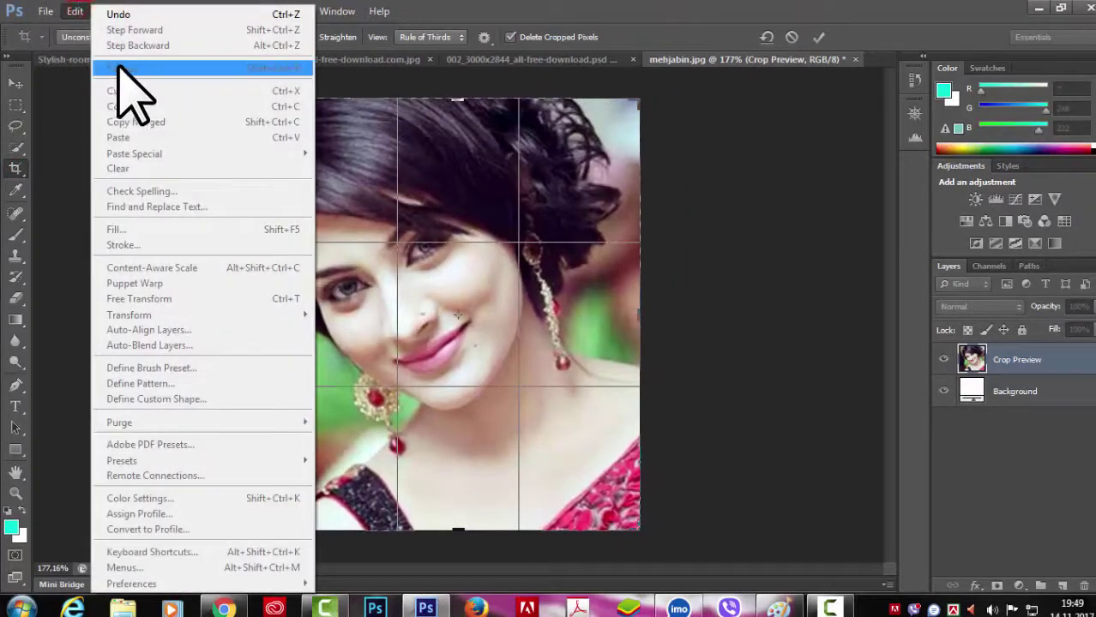
left_click(120, 17)
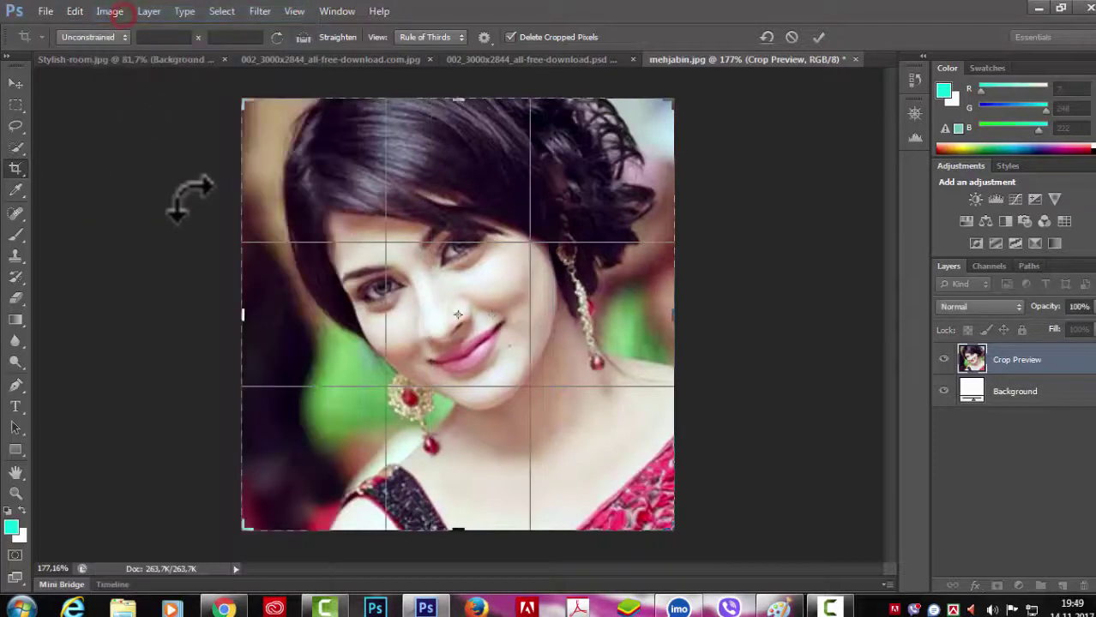
left_click(16, 217)
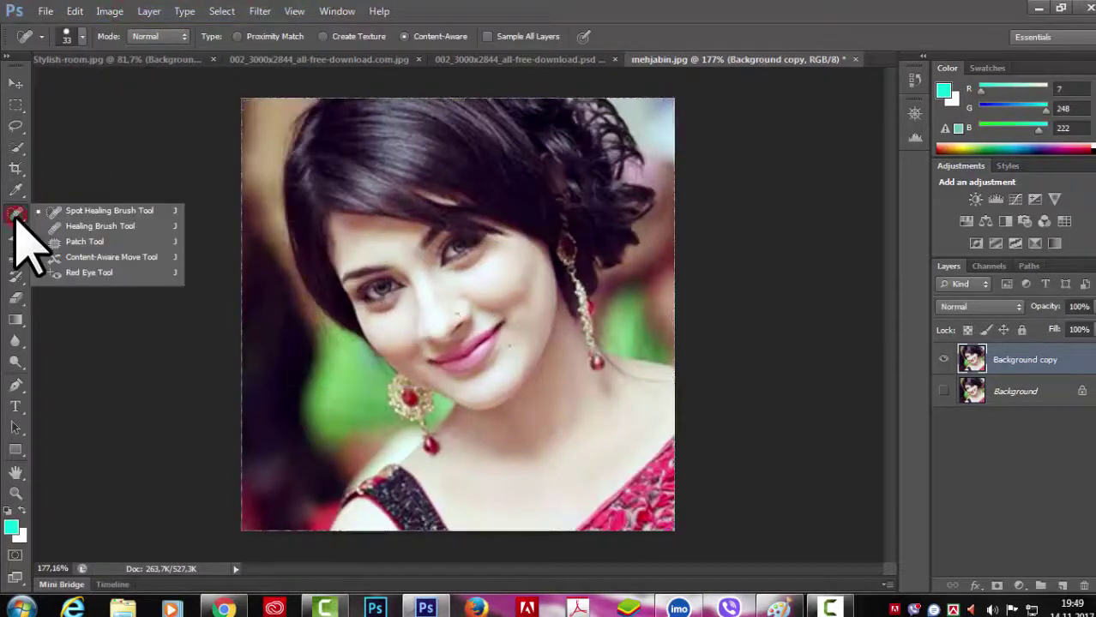
Step: Heal away the red earring near the neck with the Spot Healing Brush
left_click(93, 211)
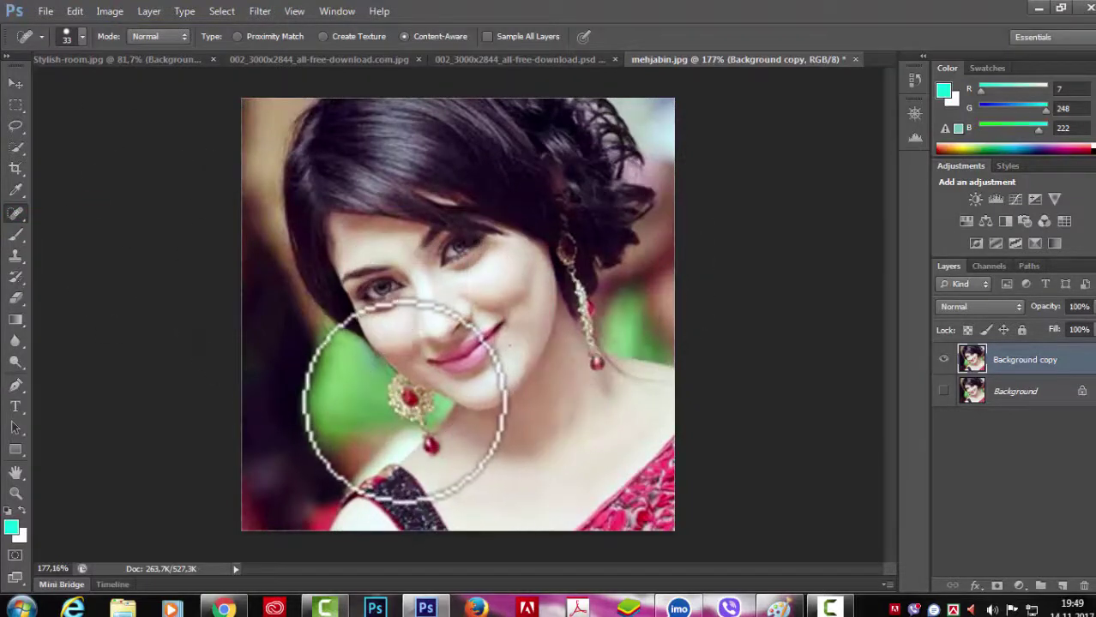
left_click(401, 402)
left_click(418, 434)
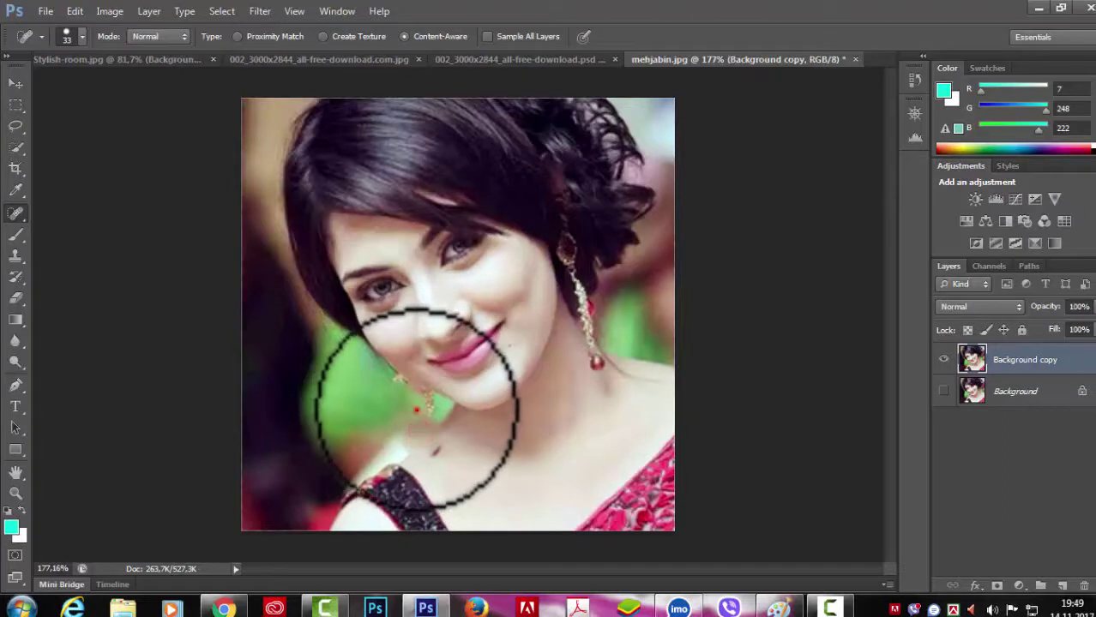
left_click(400, 396)
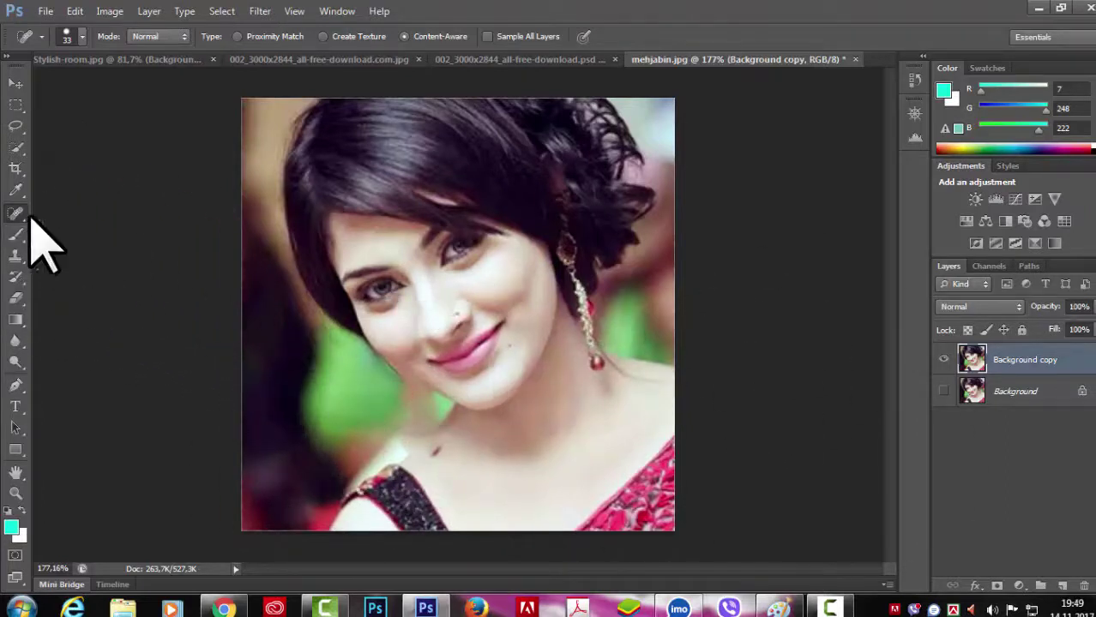
Step: Preview Edit > Fade on the spot healing result, cancel it, and open the healing tools flyout
left_click(75, 12)
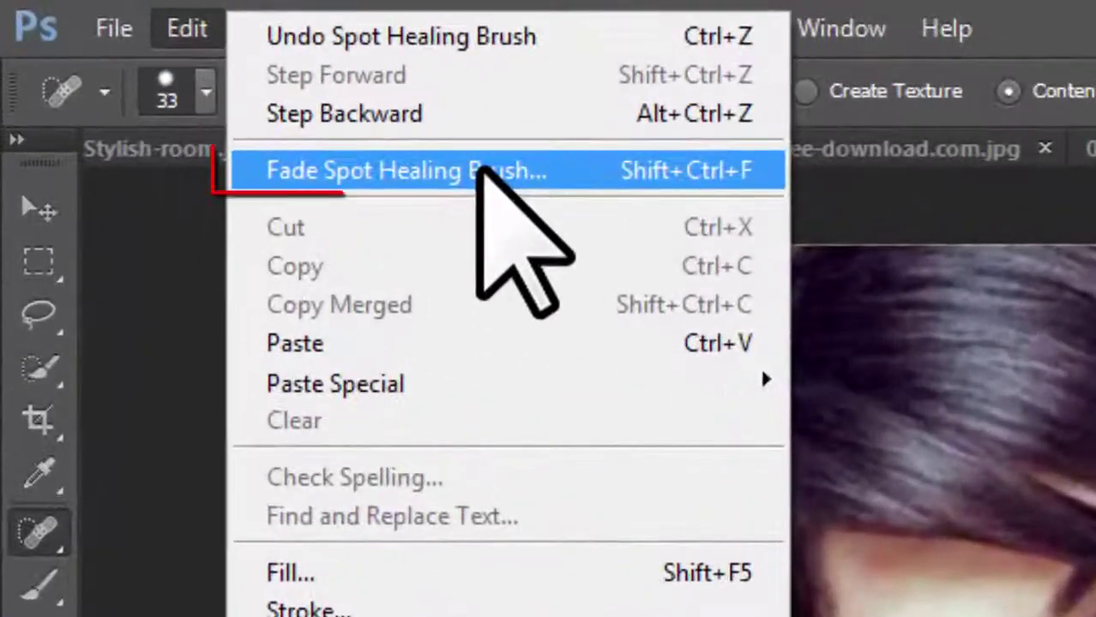
left_click(514, 176)
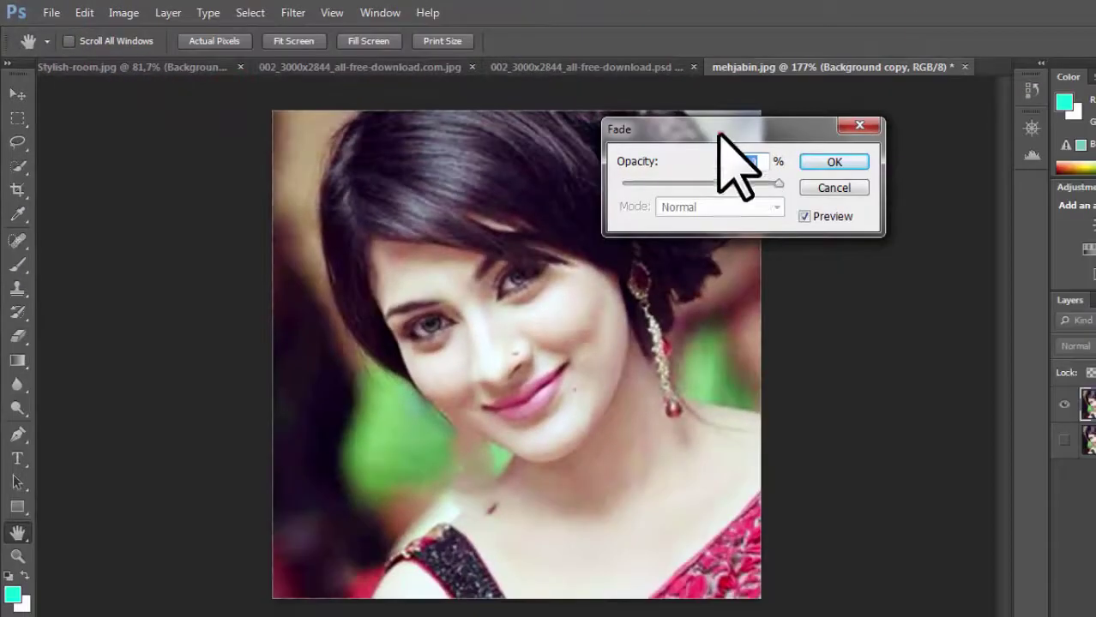
left_click_drag(1006, 173, 1094, 154)
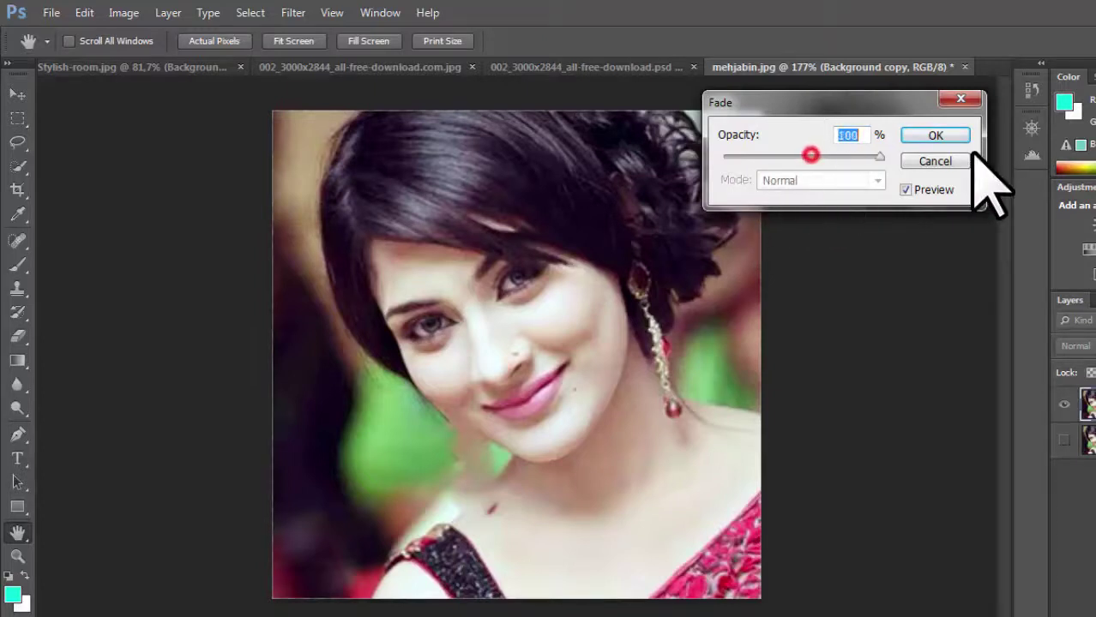
left_click(934, 161)
key("j")
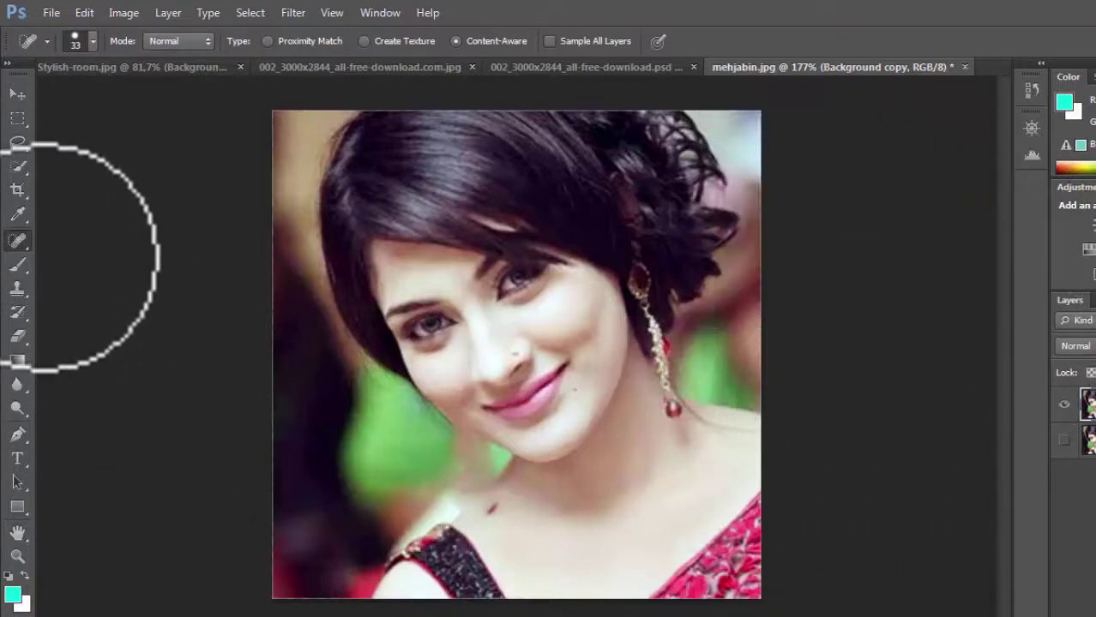
right_click(21, 241)
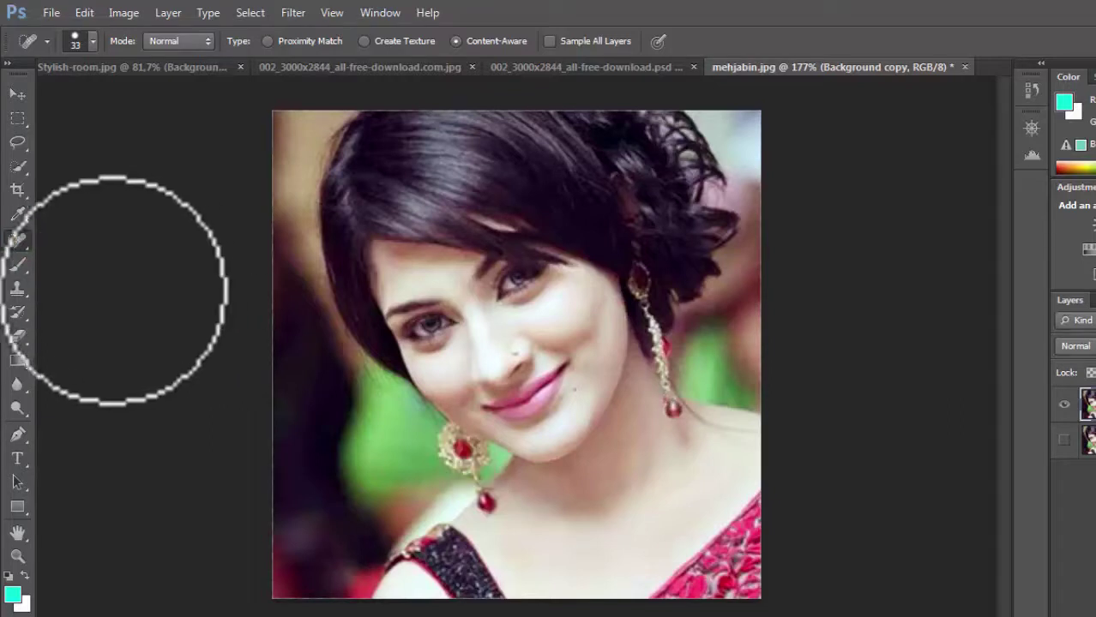
right_click(20, 242)
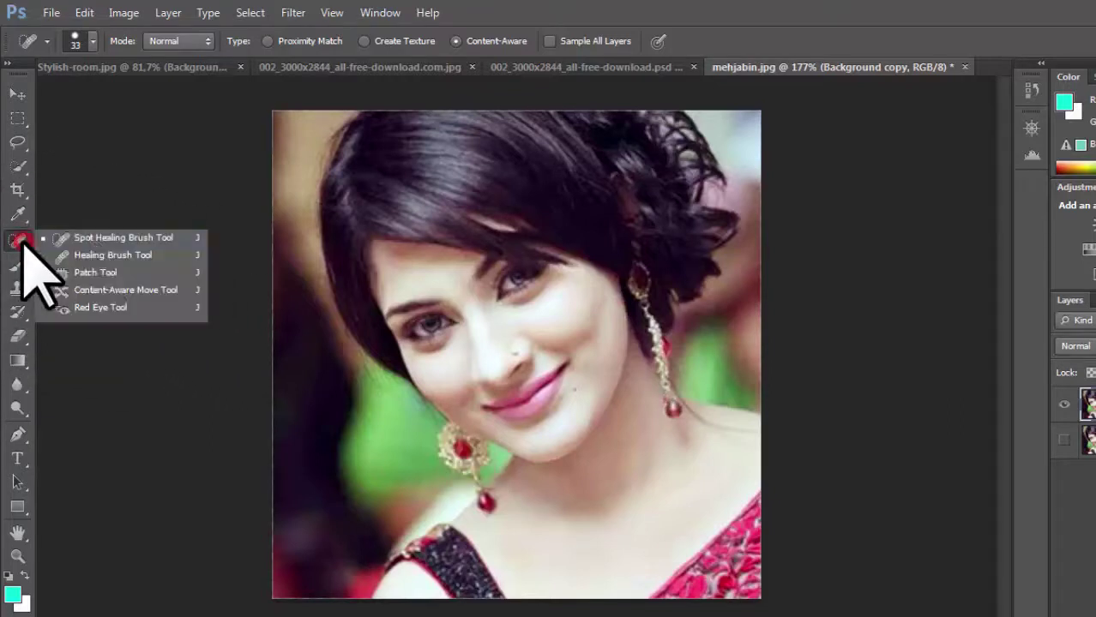
Step: Patch the area around the left eye with neck skin using the Patch Tool
left_click(85, 273)
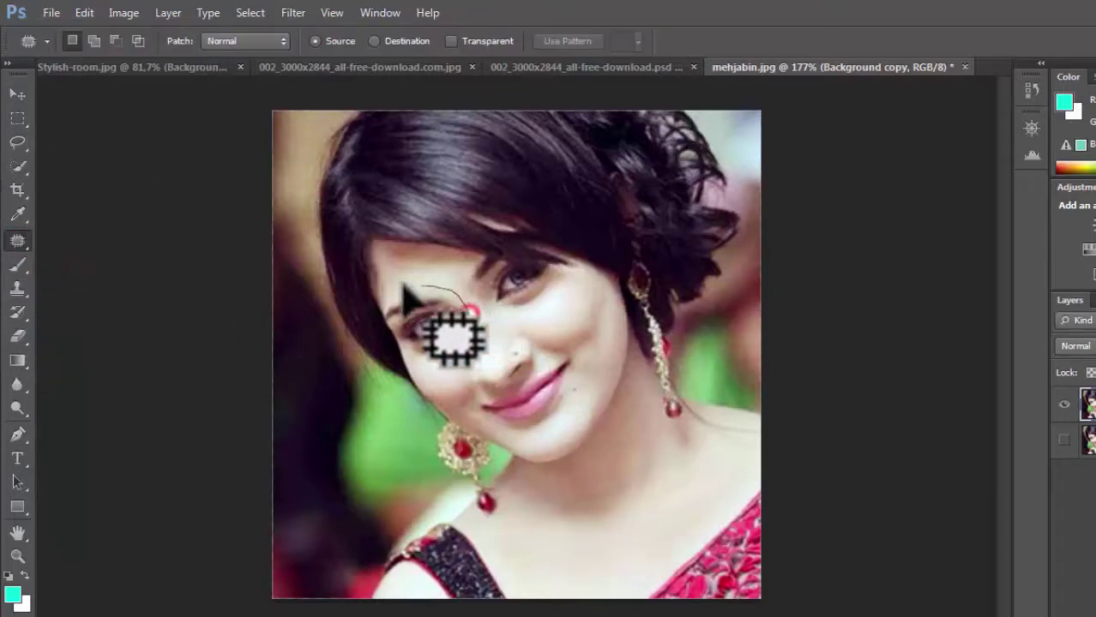
mouse_move(391, 341)
left_mouse_down()
mouse_move(463, 351)
mouse_move(434, 333)
left_mouse_up()
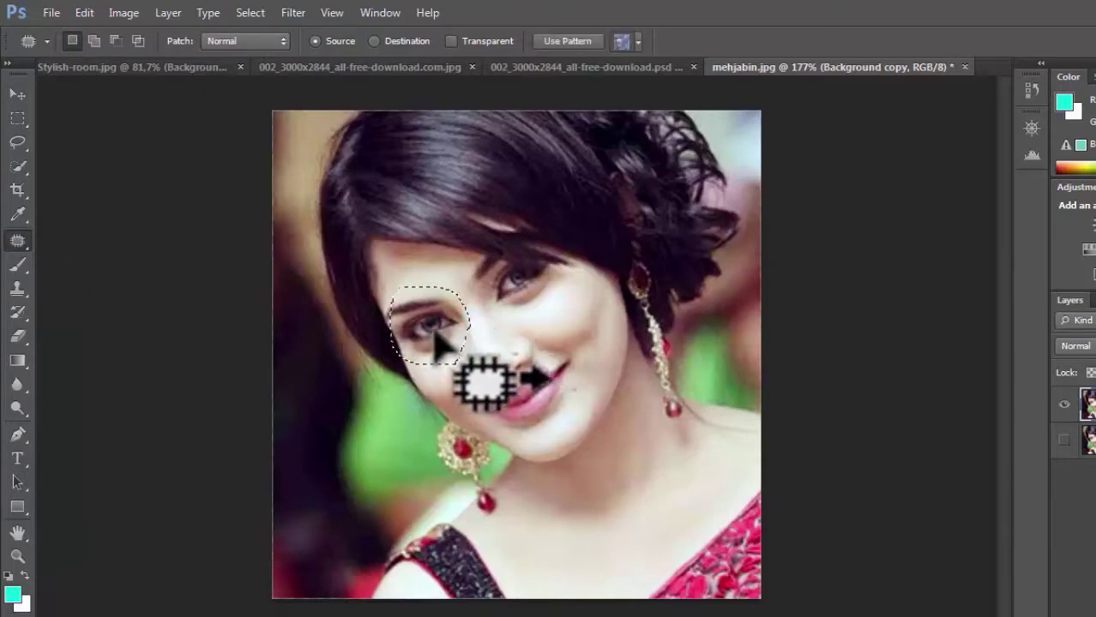
left_click_drag(679, 353, 640, 496)
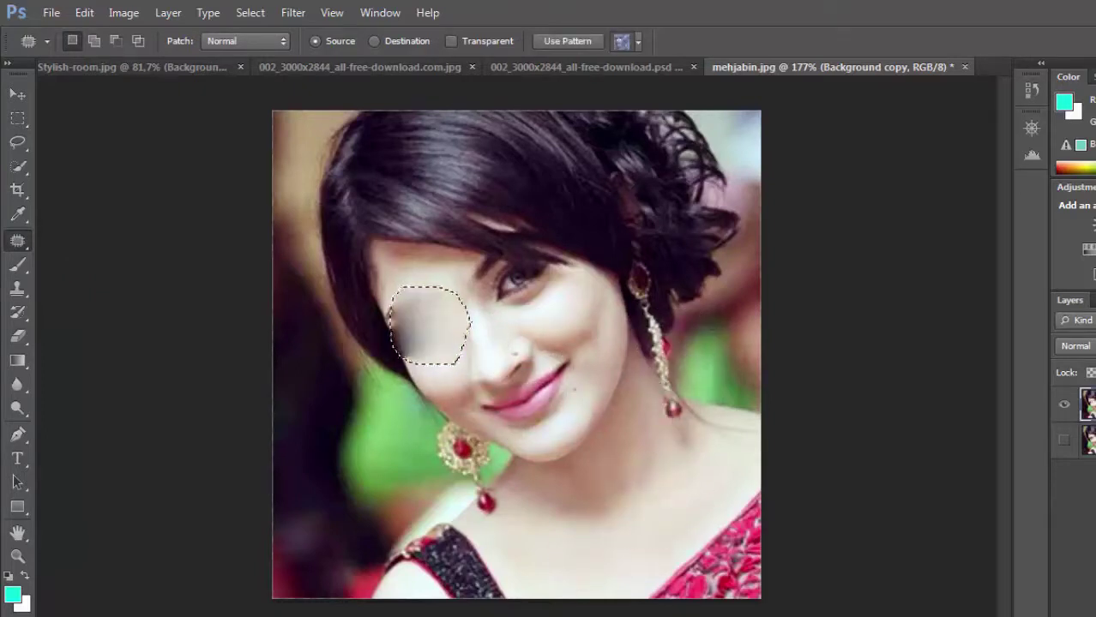
Step: Open Edit > Fade Patch Selection, raise the Opacity, then cancel the fade
left_click(84, 12)
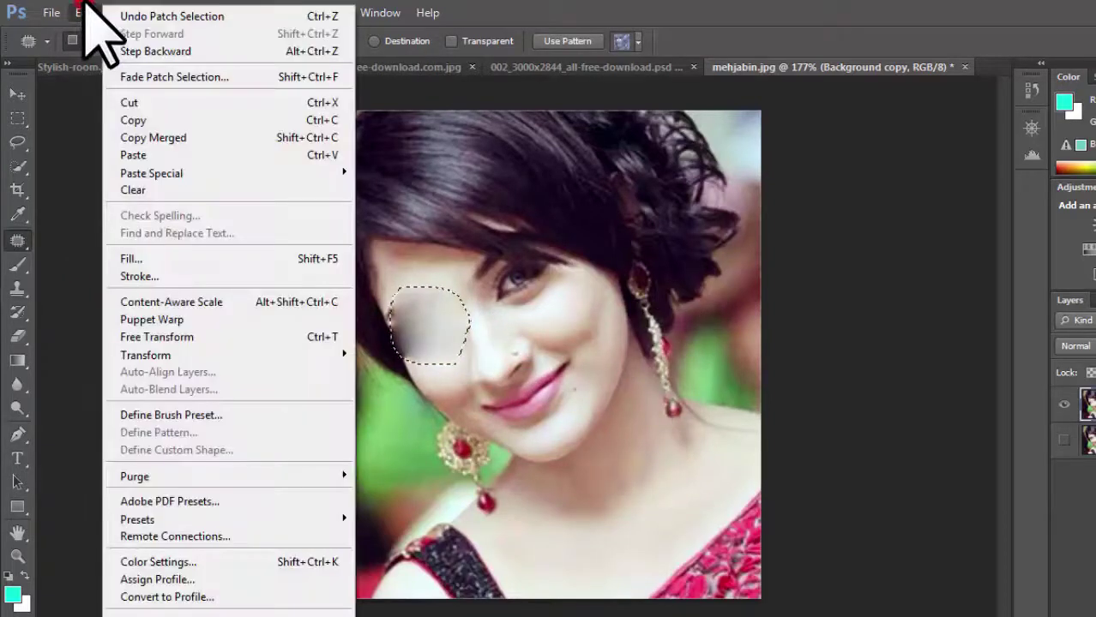
left_click(174, 75)
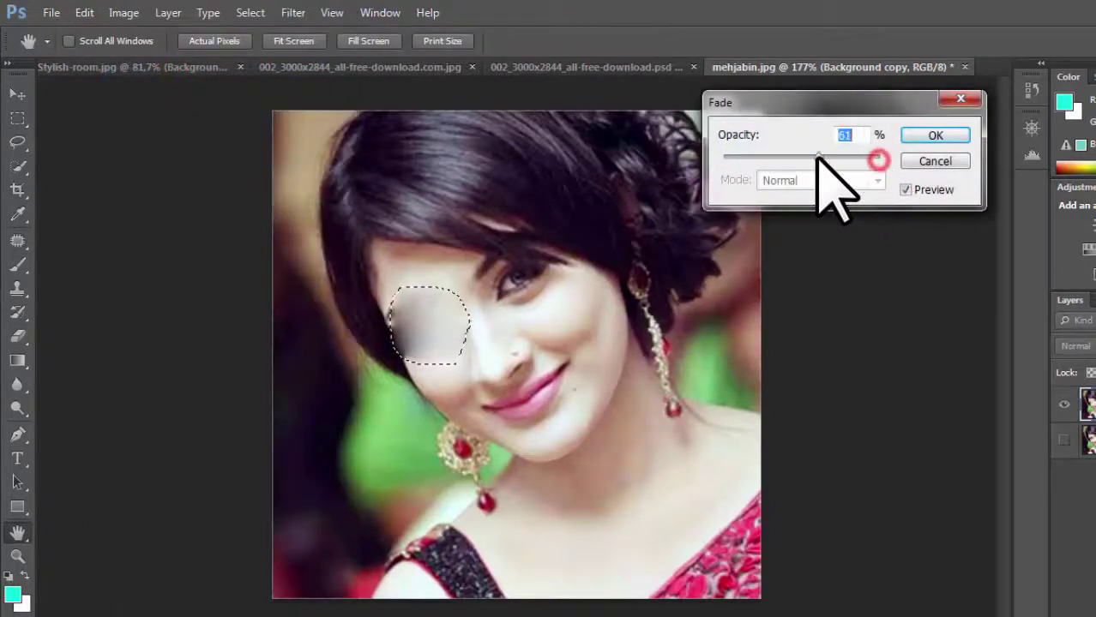
left_click_drag(817, 157, 857, 157)
left_click(934, 161)
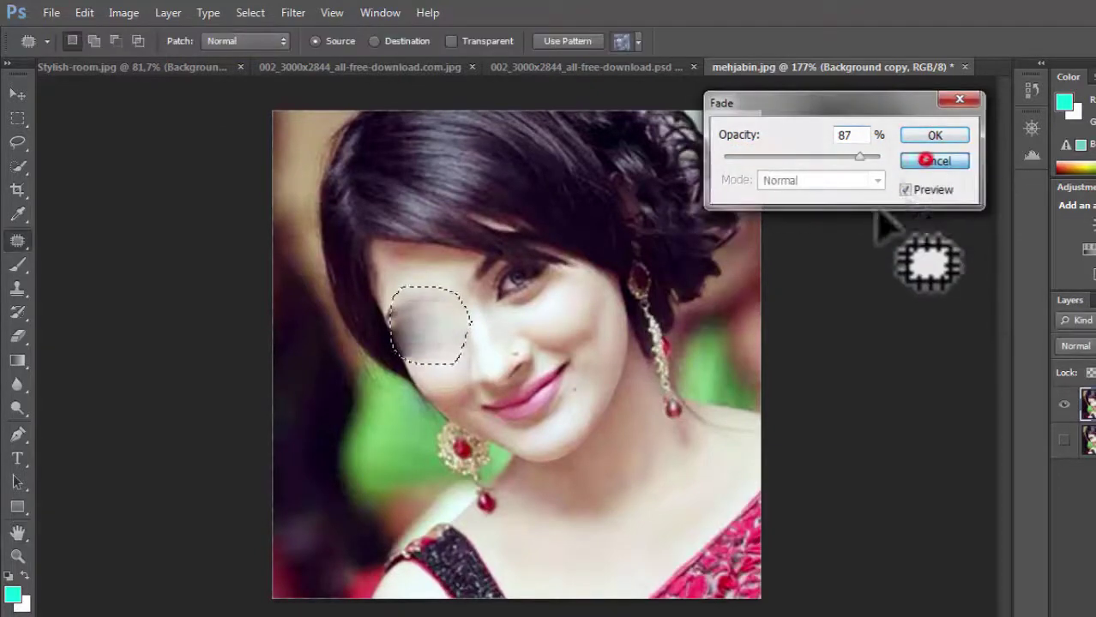
left_click(17, 240)
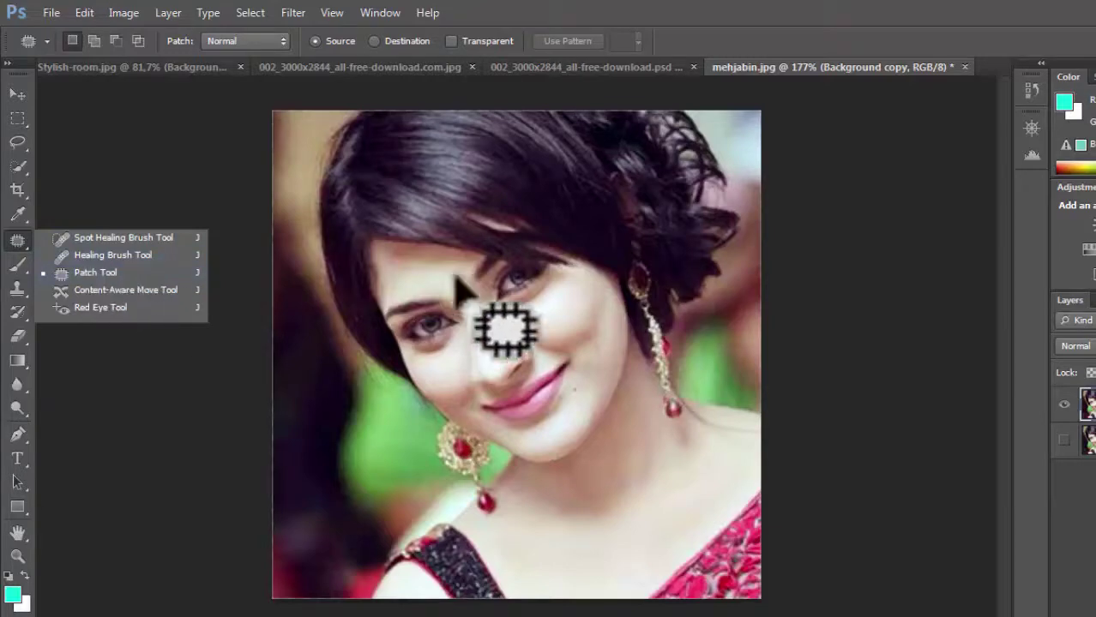
Step: Select the Background layer and add a new empty Layer 1 above it
left_click(84, 13)
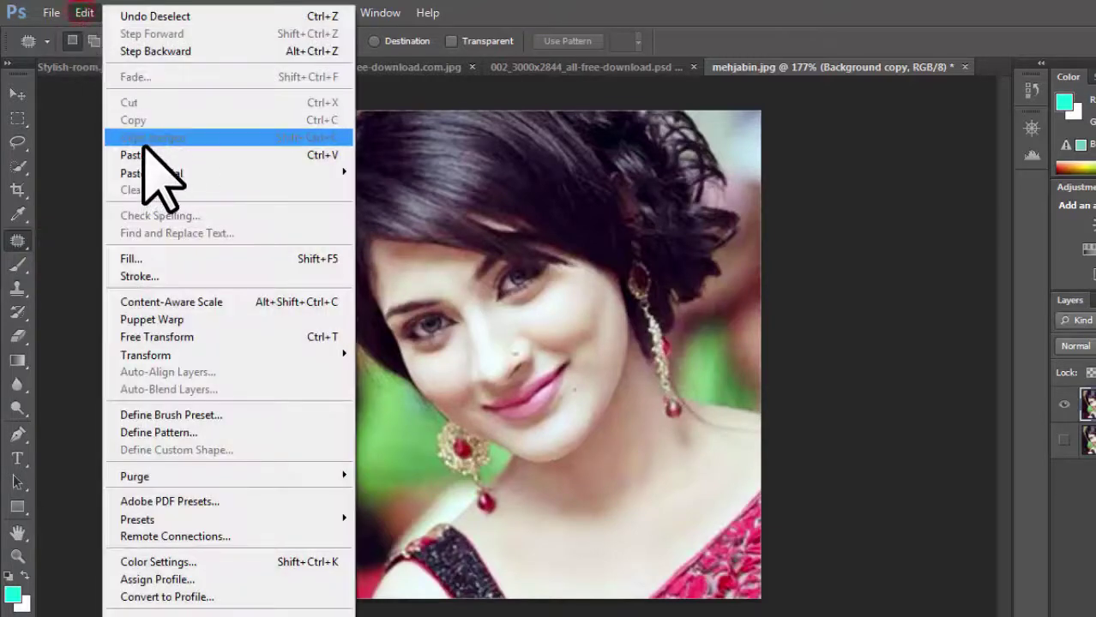
left_click(79, 163)
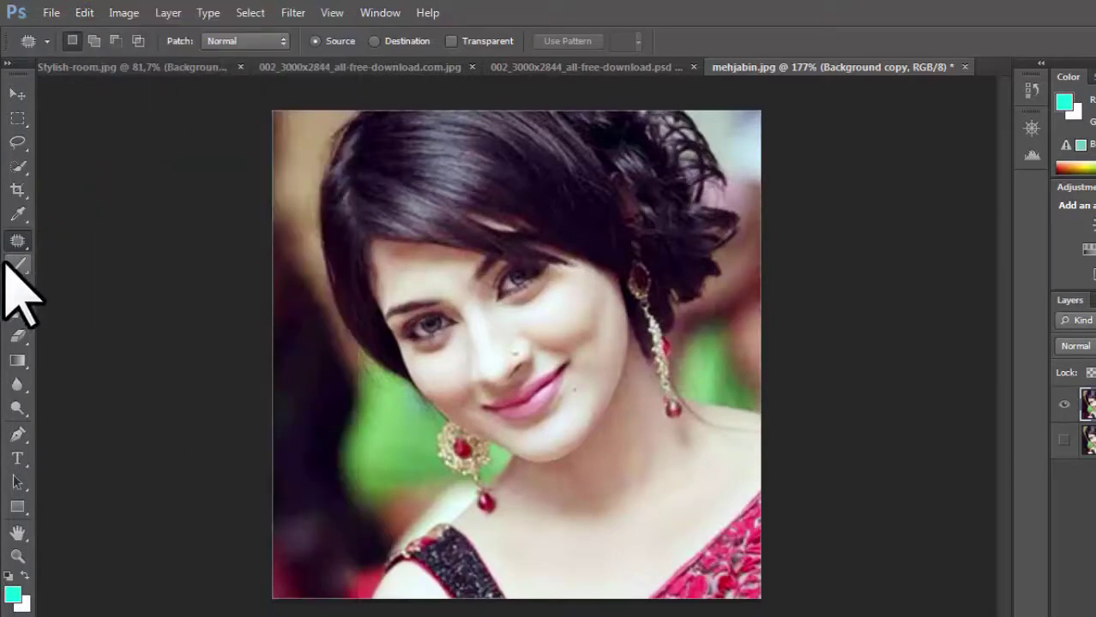
left_click(17, 264)
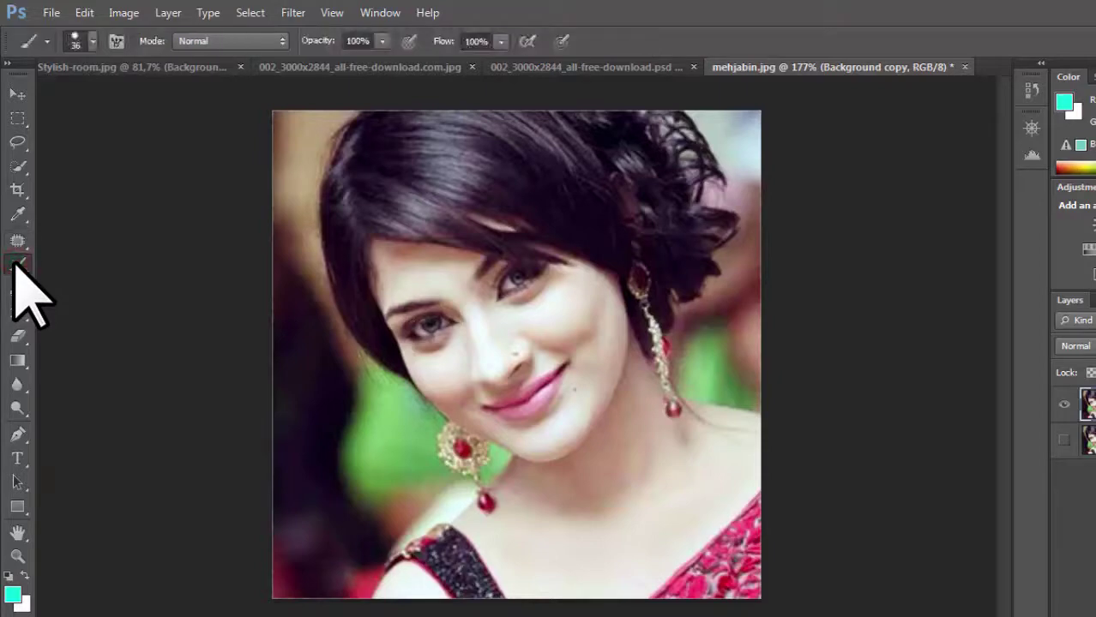
key("u")
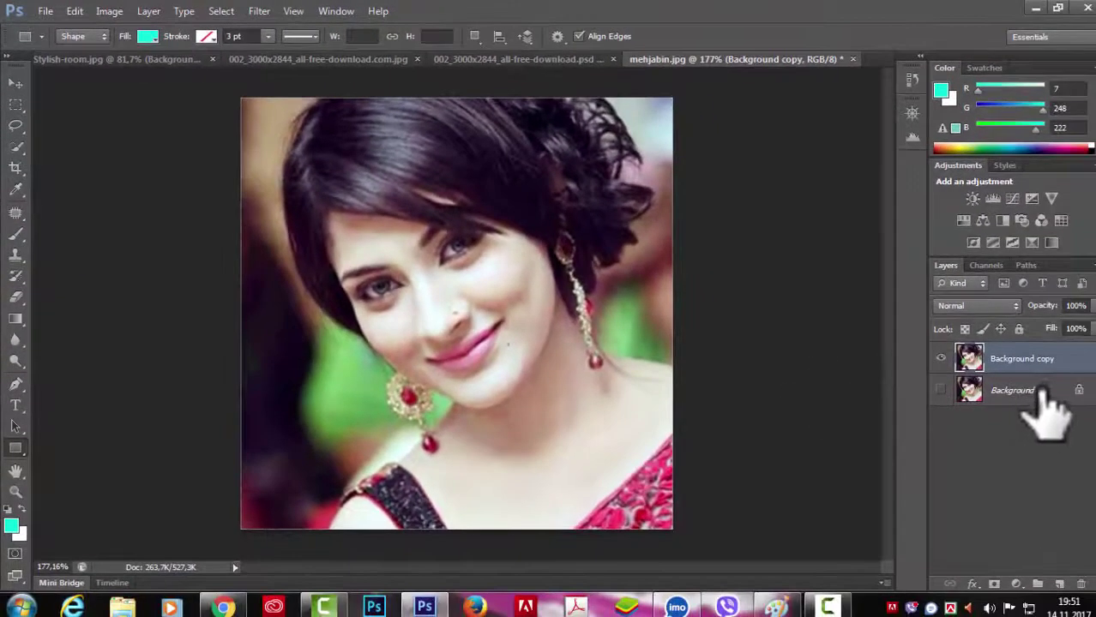
left_click(1042, 388)
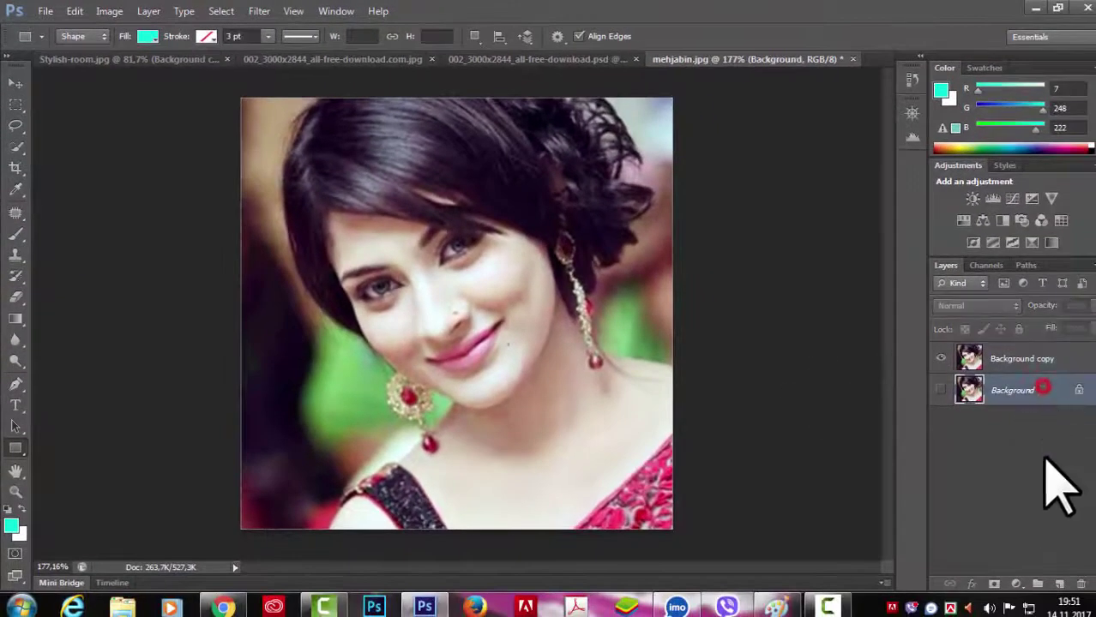
left_click(1060, 583)
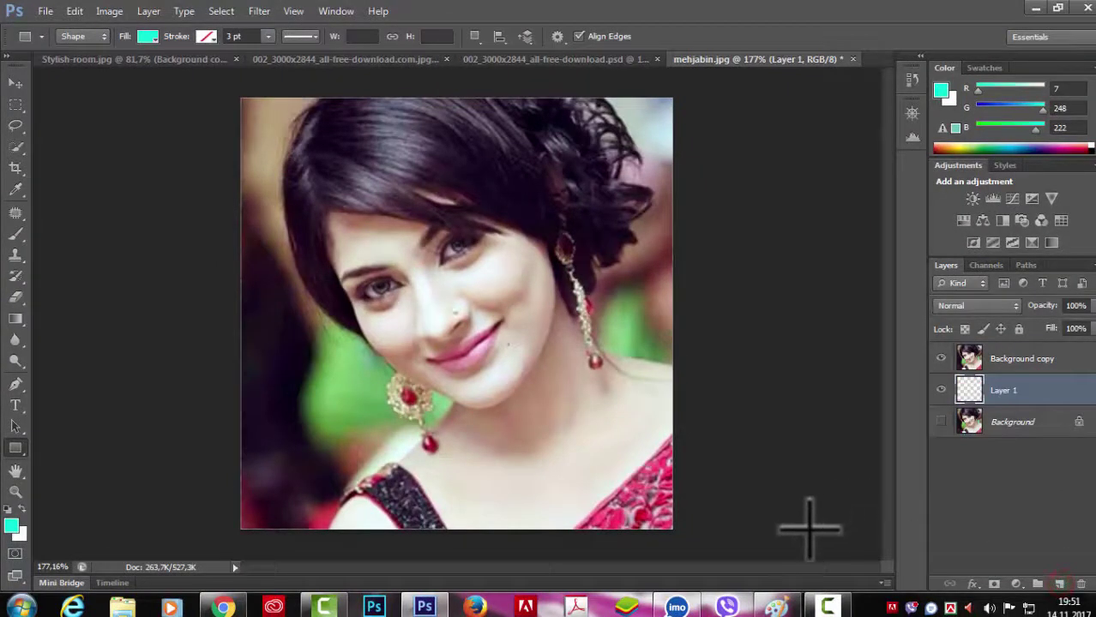
Step: Fill Layer 1 with white and erase a band across her eyes on Background copy
key("e")
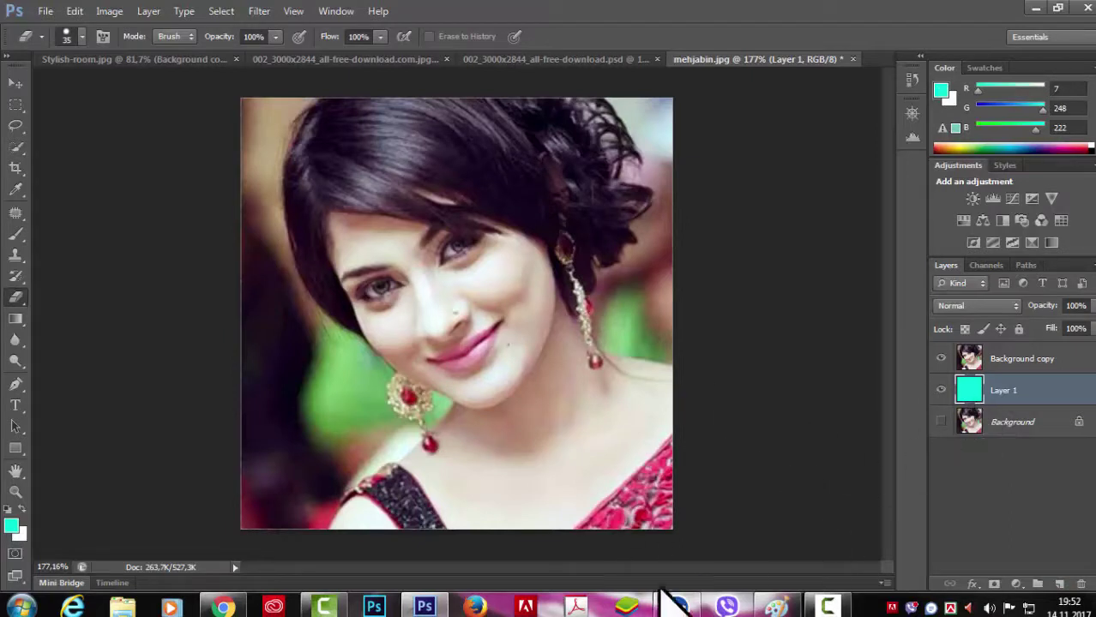
key("alt+bracketright")
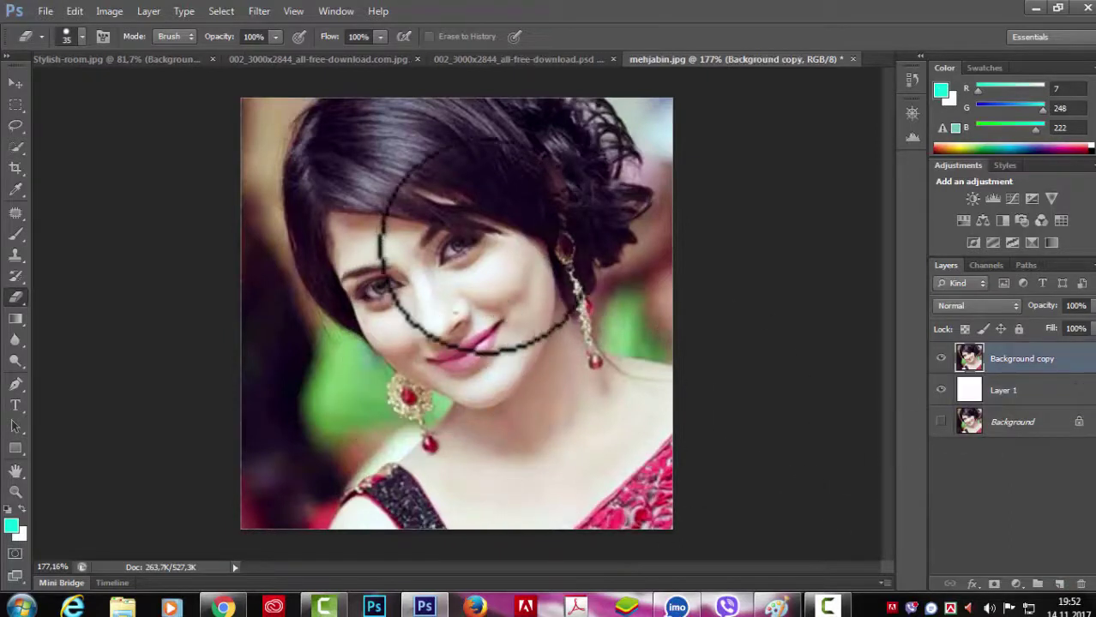
mouse_move(493, 228)
left_mouse_down()
mouse_move(403, 284)
mouse_move(343, 296)
left_mouse_up()
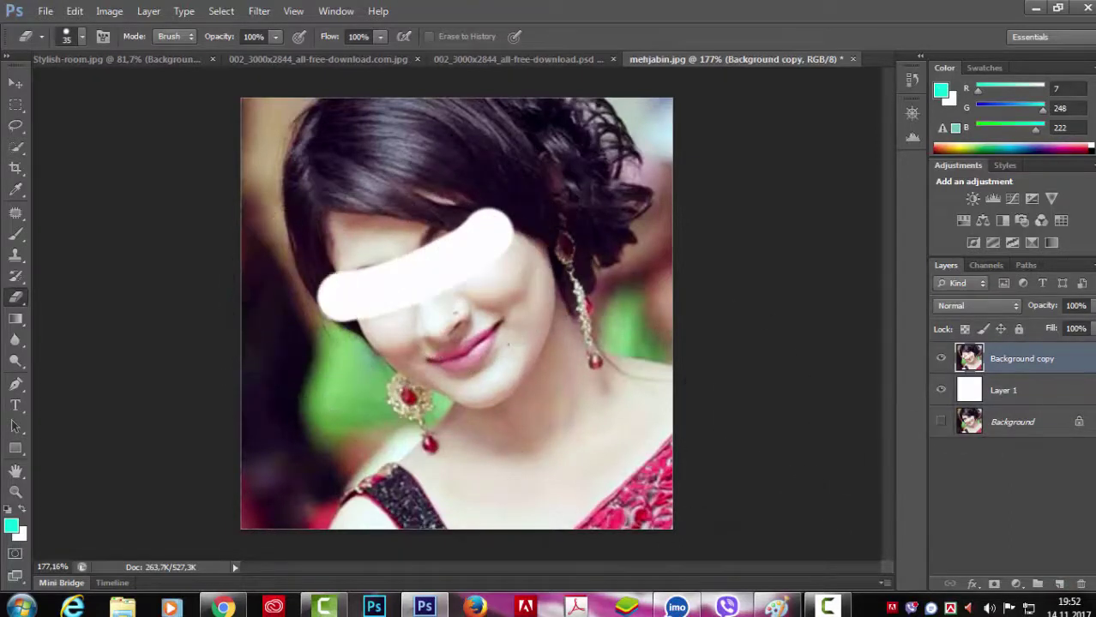
Step: Preview Edit > Fade Eraser at 50% opacity, then cancel the fade
left_click(75, 11)
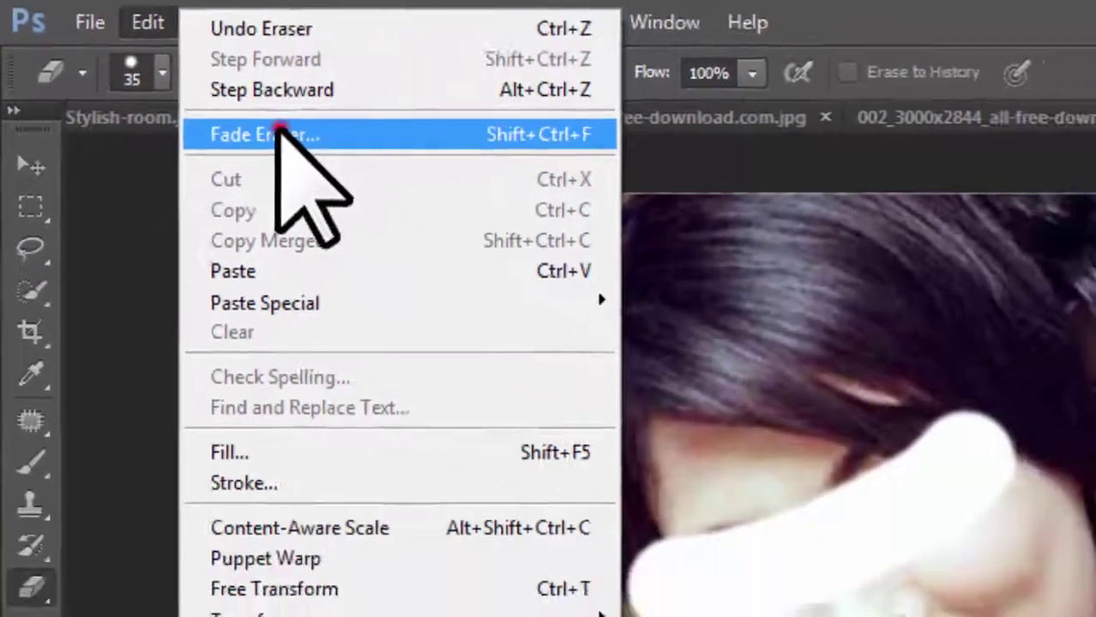
left_click(386, 192)
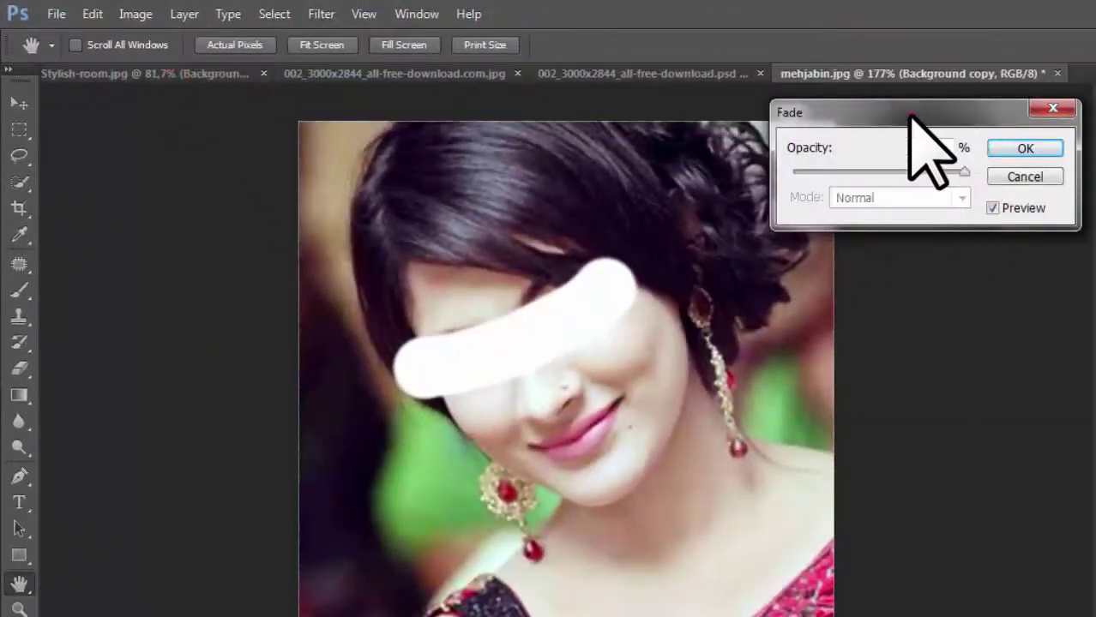
left_click_drag(909, 117, 934, 181)
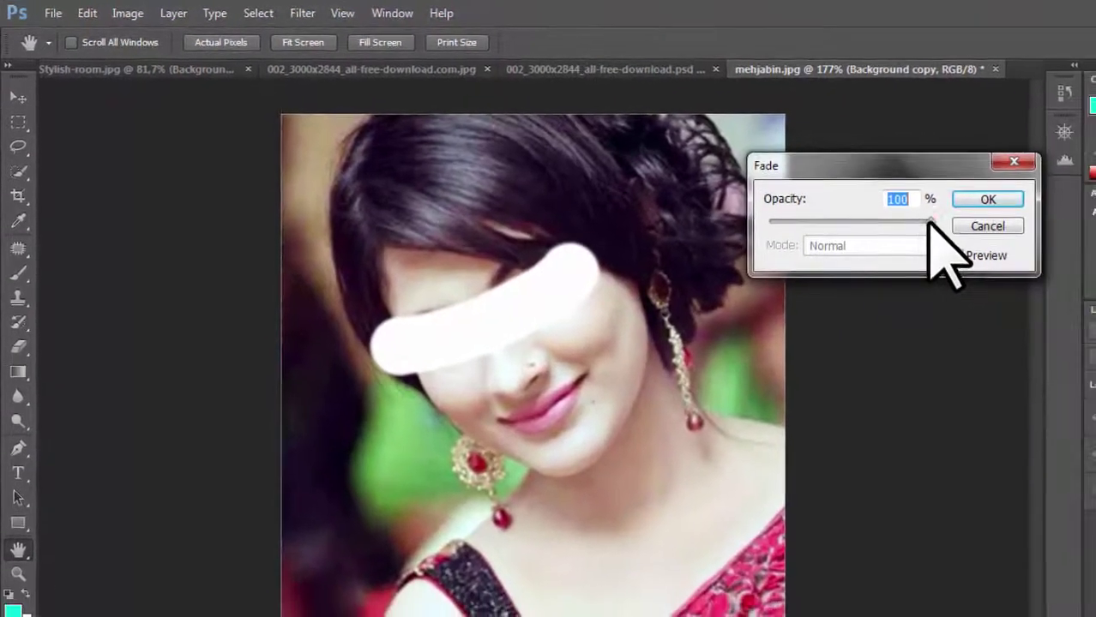
mouse_move(988, 235)
left_mouse_down()
mouse_move(812, 226)
mouse_move(868, 228)
mouse_move(863, 219)
mouse_move(794, 238)
mouse_move(789, 220)
mouse_move(782, 289)
mouse_move(819, 224)
mouse_move(924, 225)
left_mouse_up()
left_click(987, 226)
Step: Undo the eraser stroke so the white band over her eyes disappears
key("e")
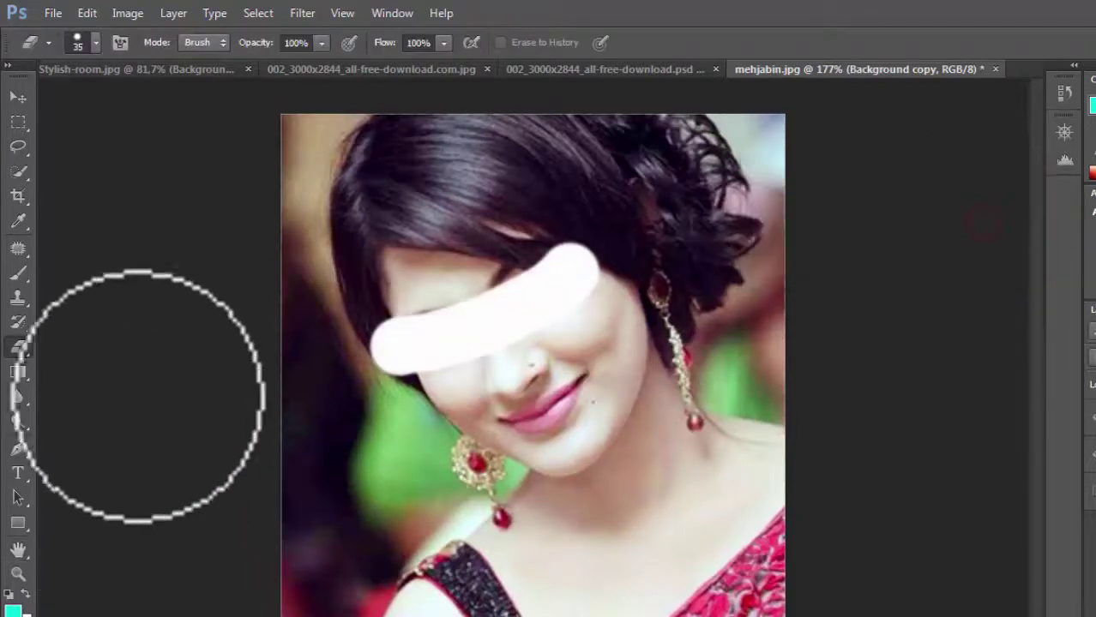
mouse_move(19, 249)
left_mouse_down()
mouse_move(97, 257)
mouse_move(98, 245)
left_mouse_up()
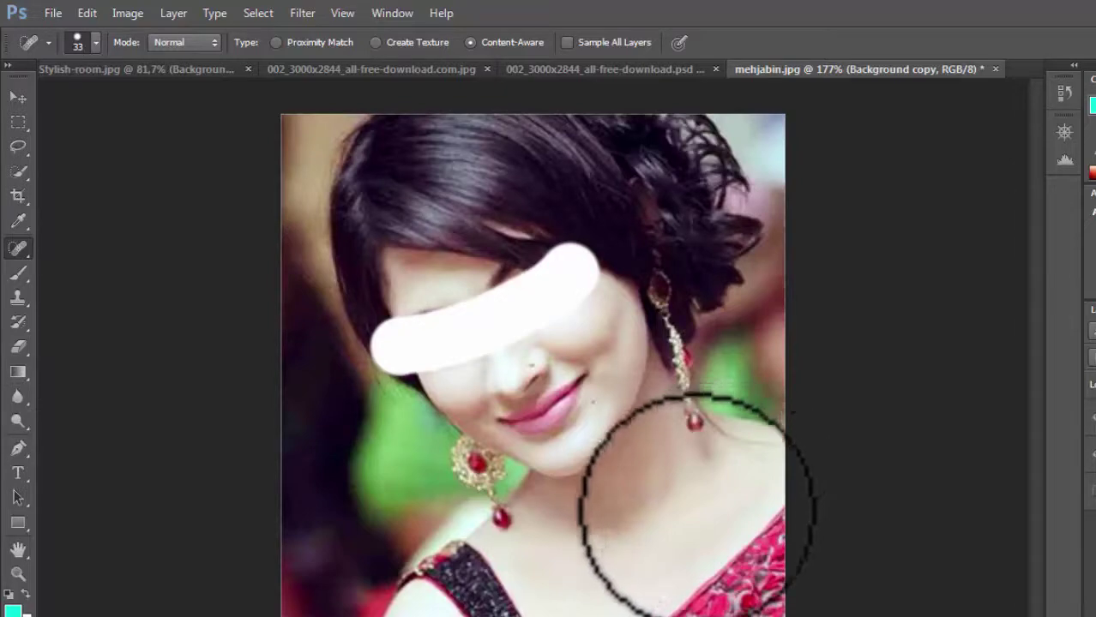
key("ctrl+z")
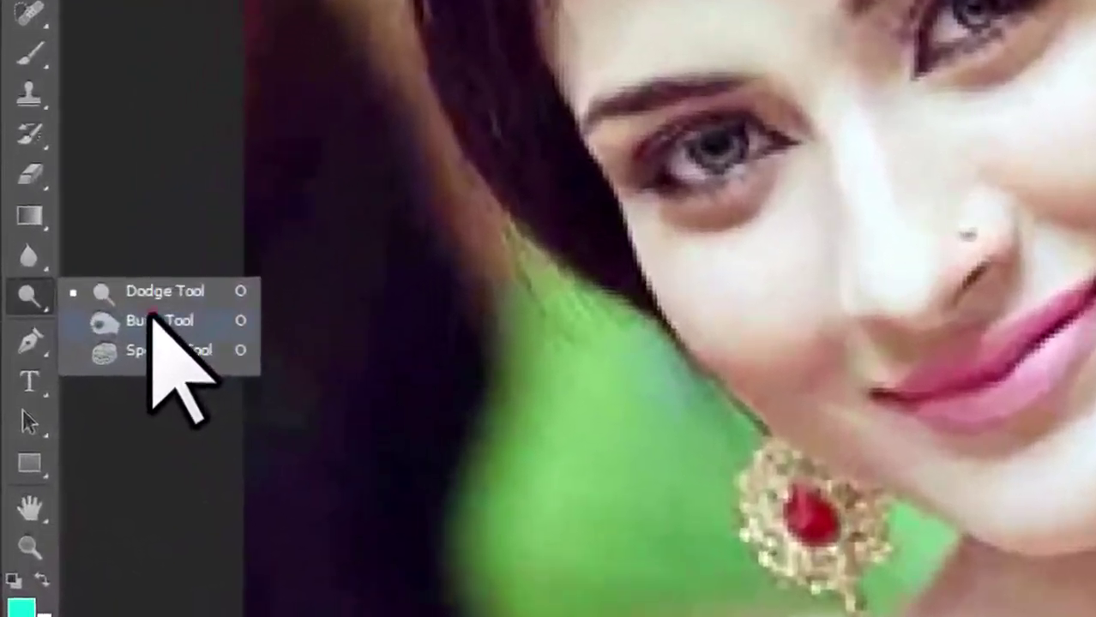
Step: Burn-darken the area around the left eye on the Background copy layer
left_click(73, 370)
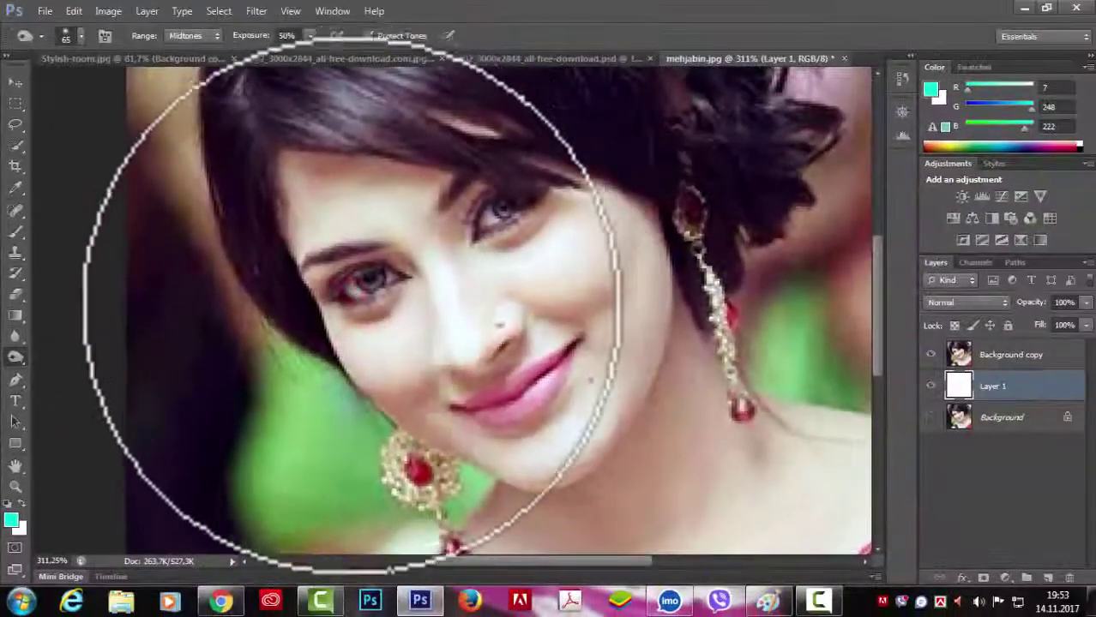
left_click(1034, 354)
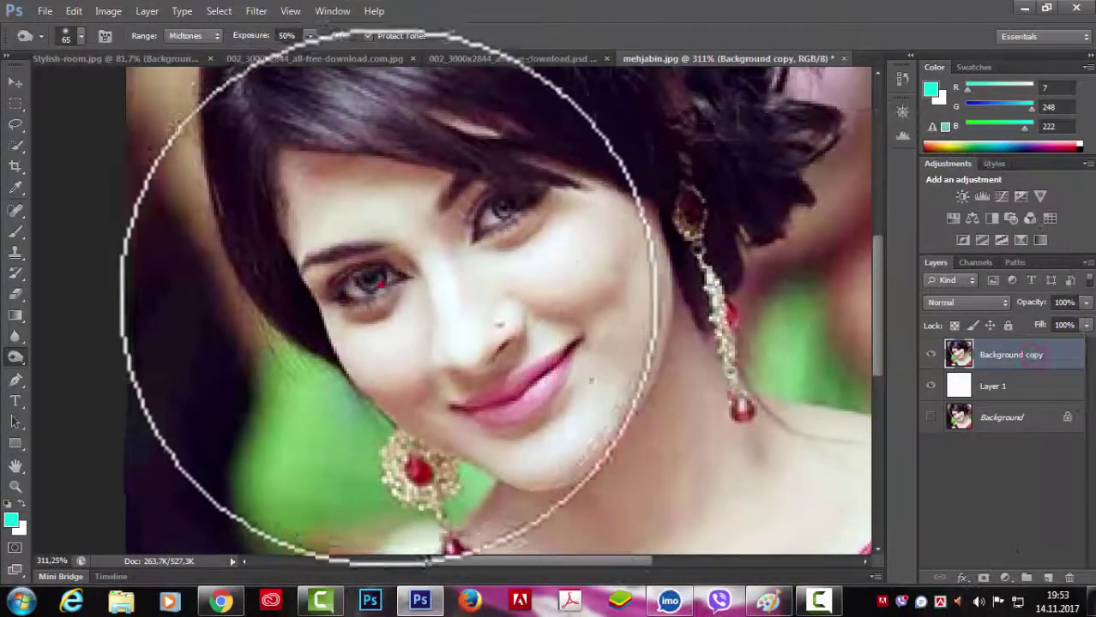
mouse_move(390, 293)
left_mouse_down()
mouse_move(363, 318)
mouse_move(360, 378)
left_mouse_up()
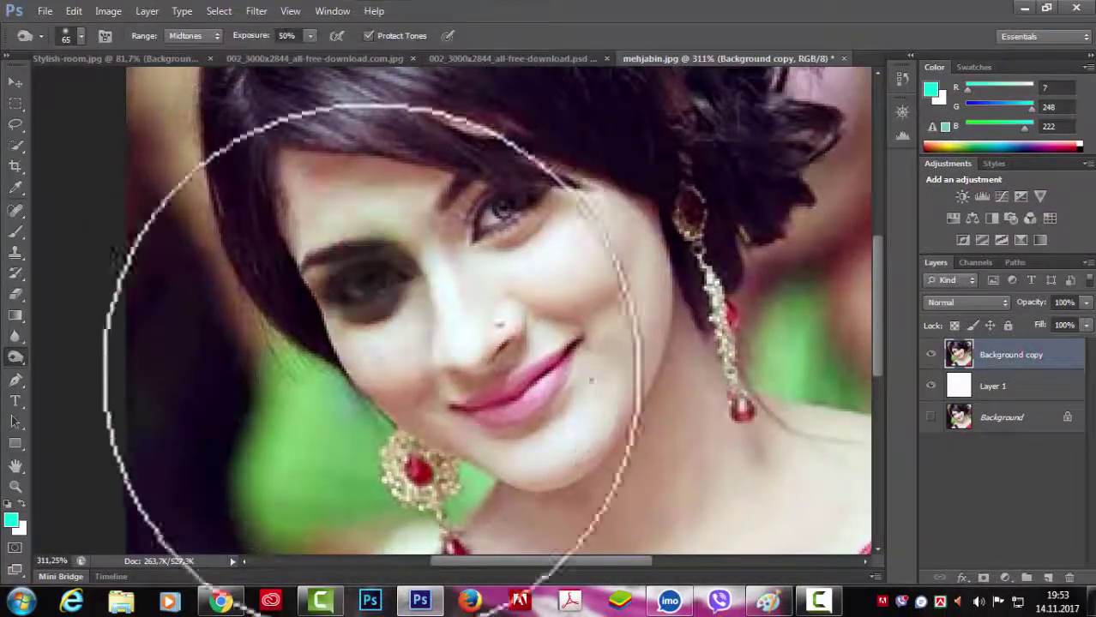
Step: Open Fade for the burn stroke and cancel it, keeping full-strength darkening
left_click(74, 11)
left_click(128, 67)
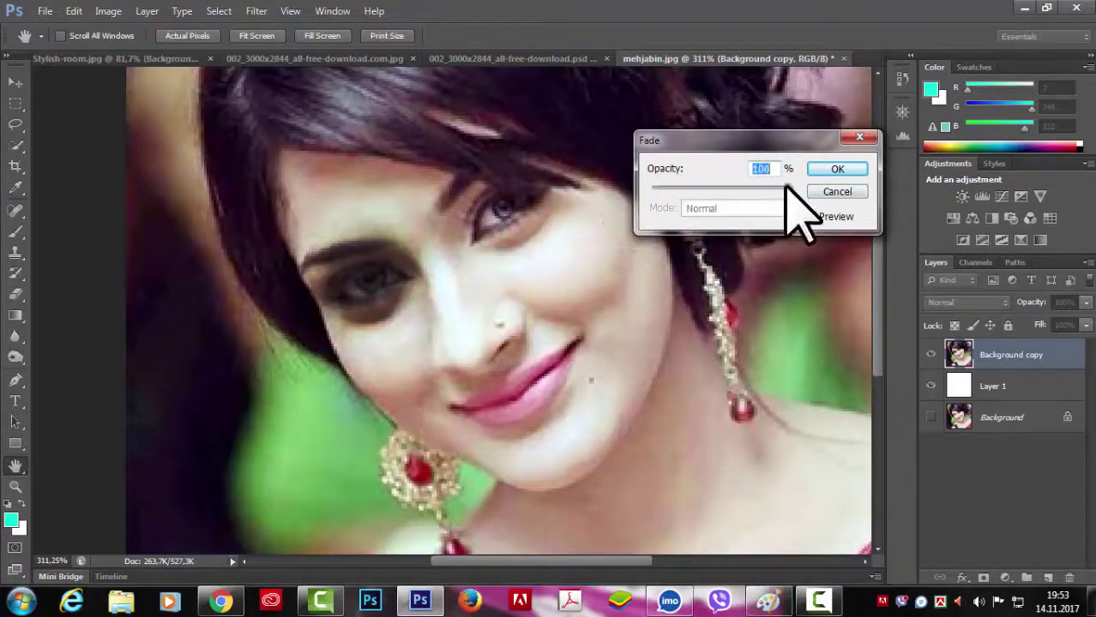
left_click(835, 191)
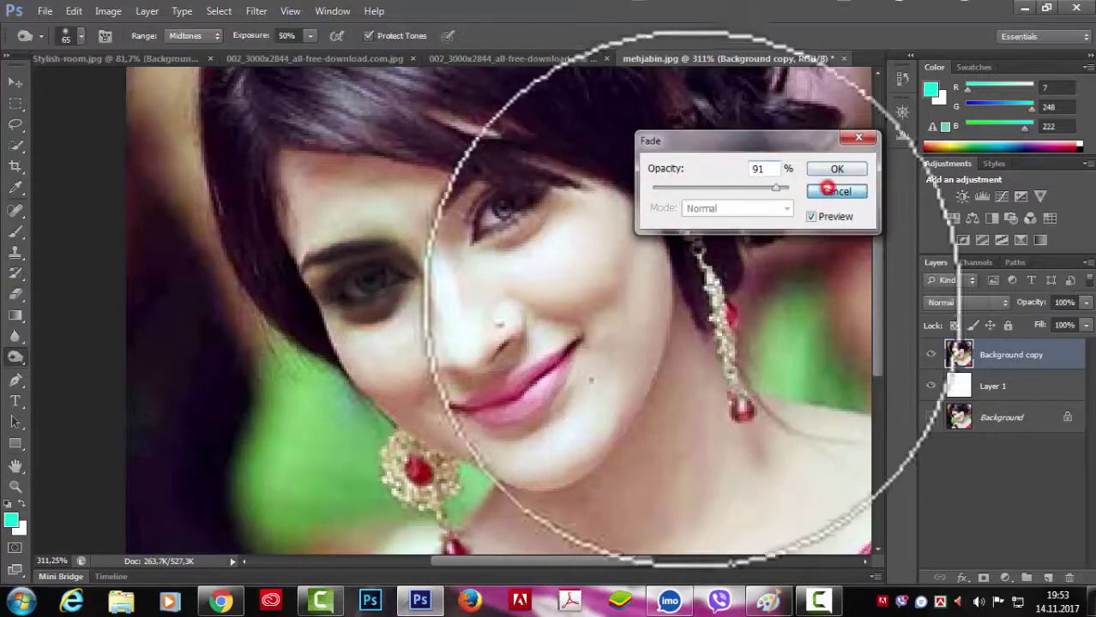
key("o")
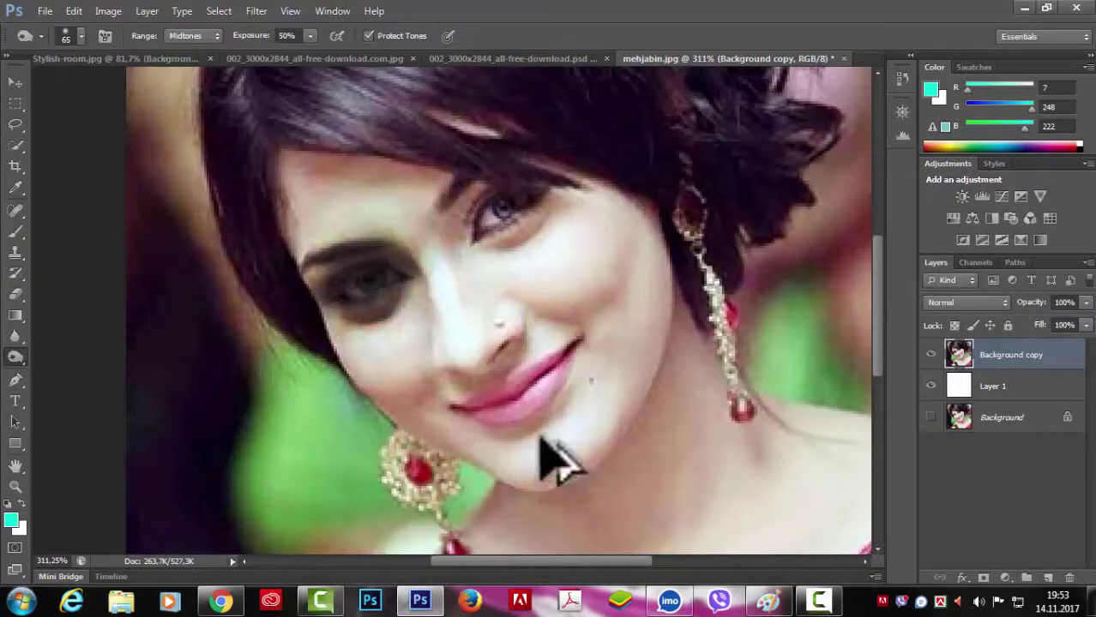
Step: Blur the woman's left eye with the Blur Tool
left_click(17, 334)
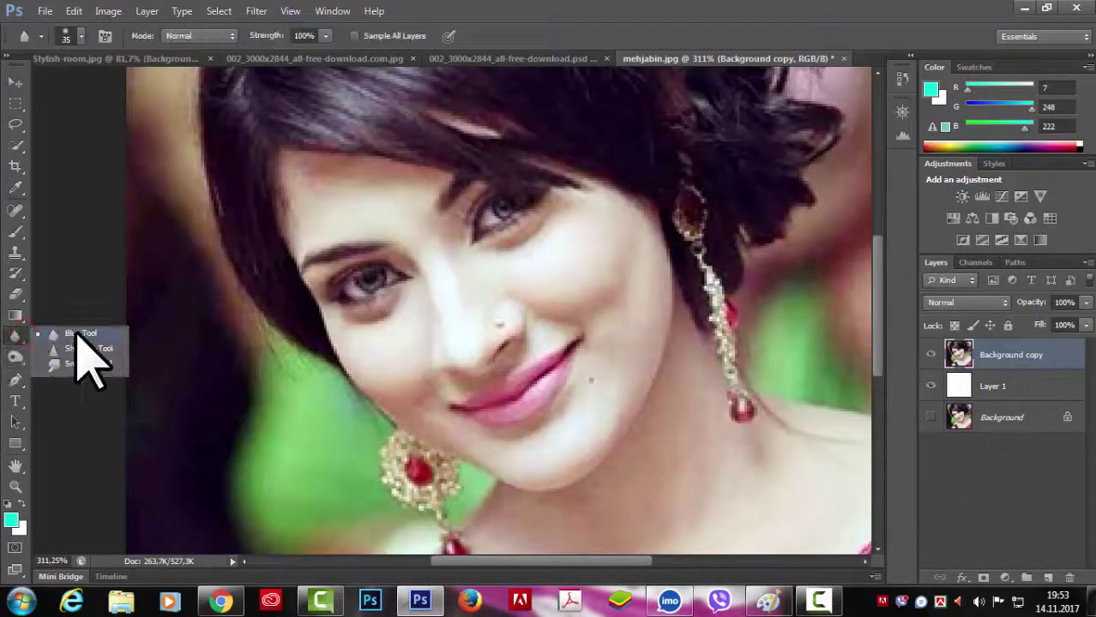
left_click(77, 334)
mouse_move(369, 285)
left_mouse_down()
mouse_move(387, 311)
mouse_move(364, 283)
mouse_move(345, 282)
mouse_move(374, 318)
mouse_move(389, 294)
mouse_move(342, 298)
left_mouse_up()
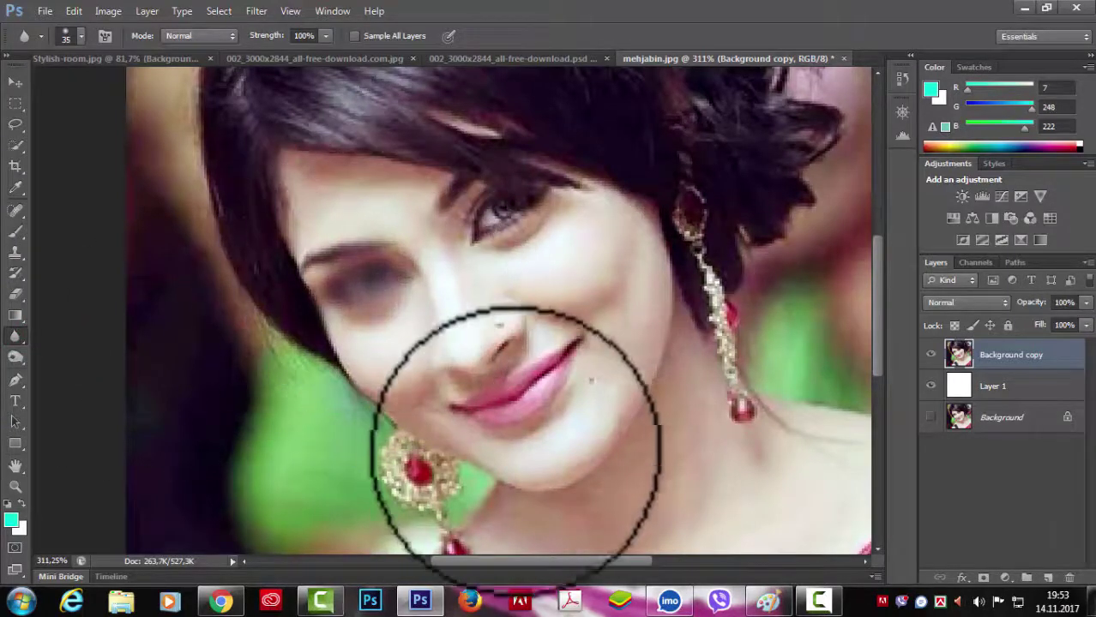
Step: Preview fading the blur to lower opacity, cancel, then undo the blur stroke
left_click(74, 11)
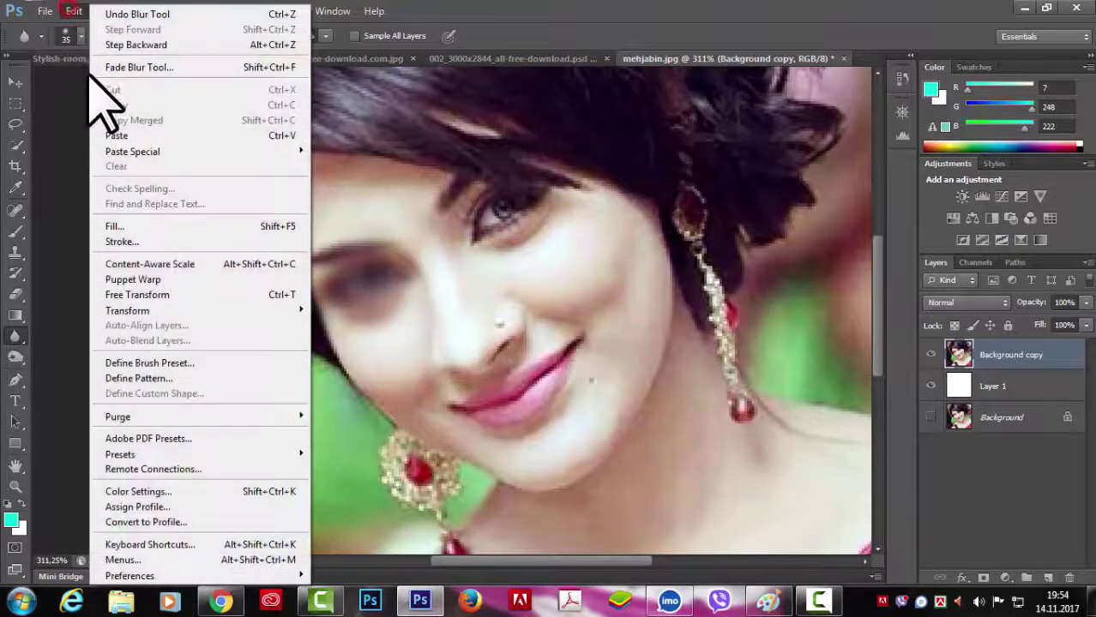
left_click(138, 67)
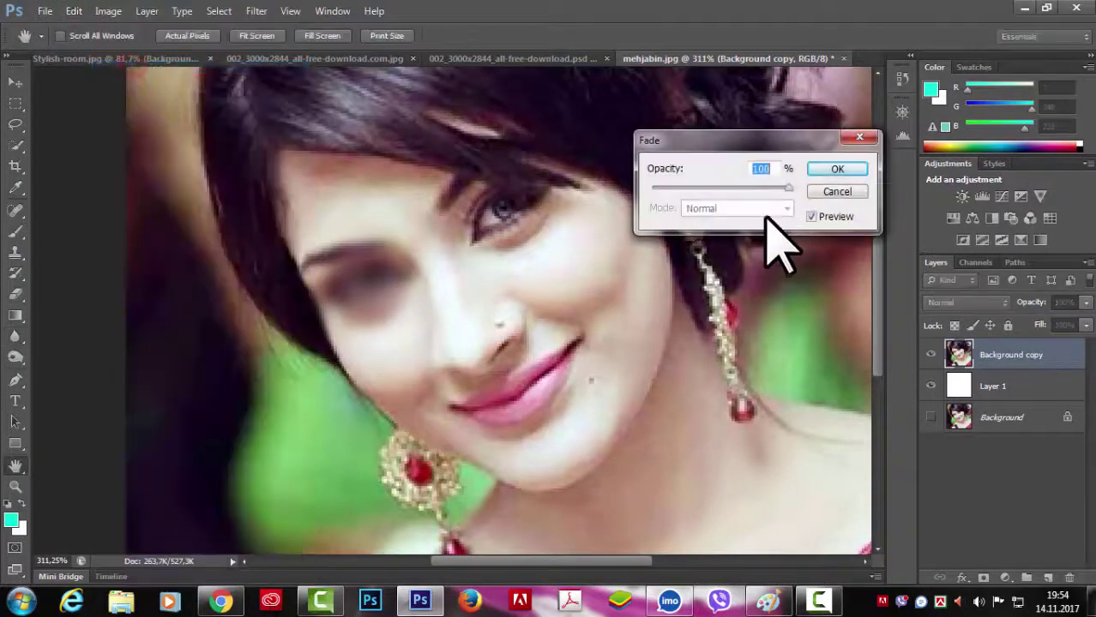
left_click_drag(708, 188, 680, 188)
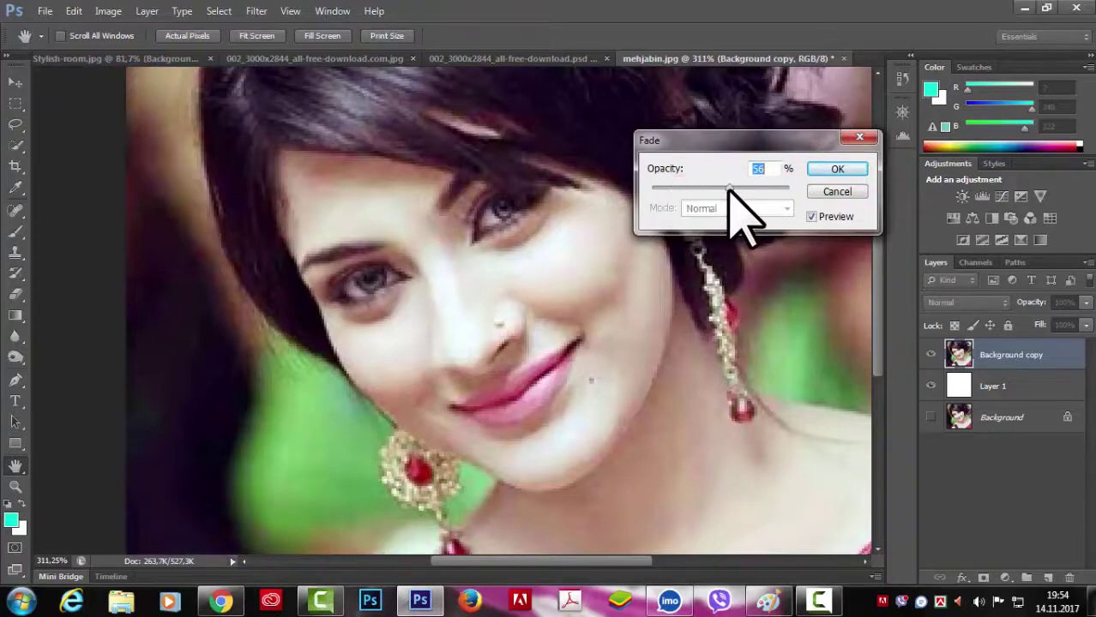
left_click(837, 192)
key("r")
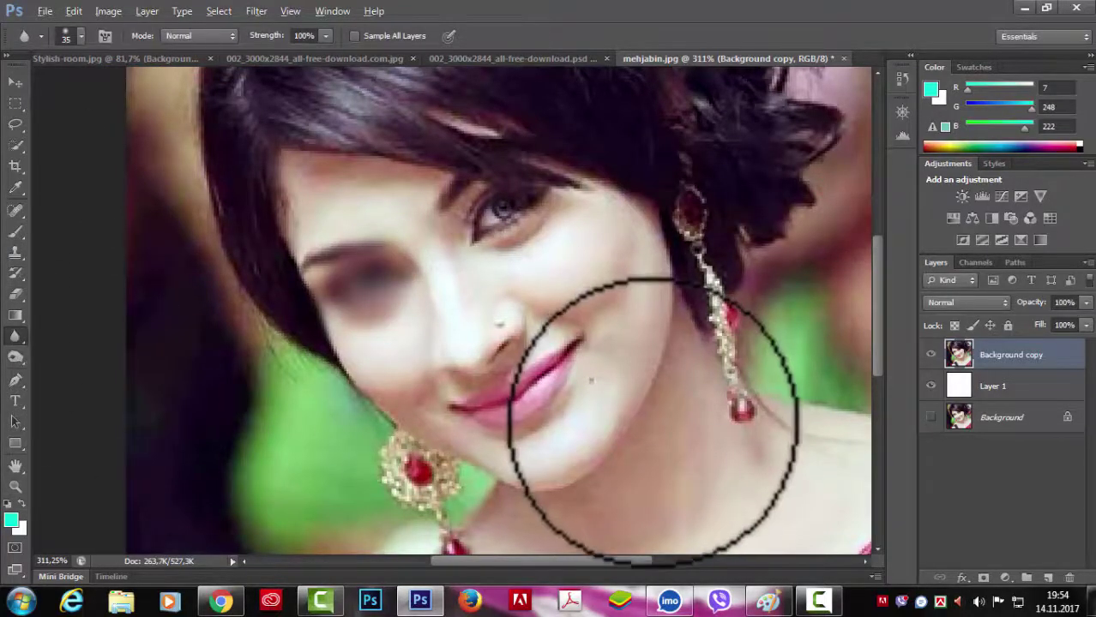
key("ctrl+z")
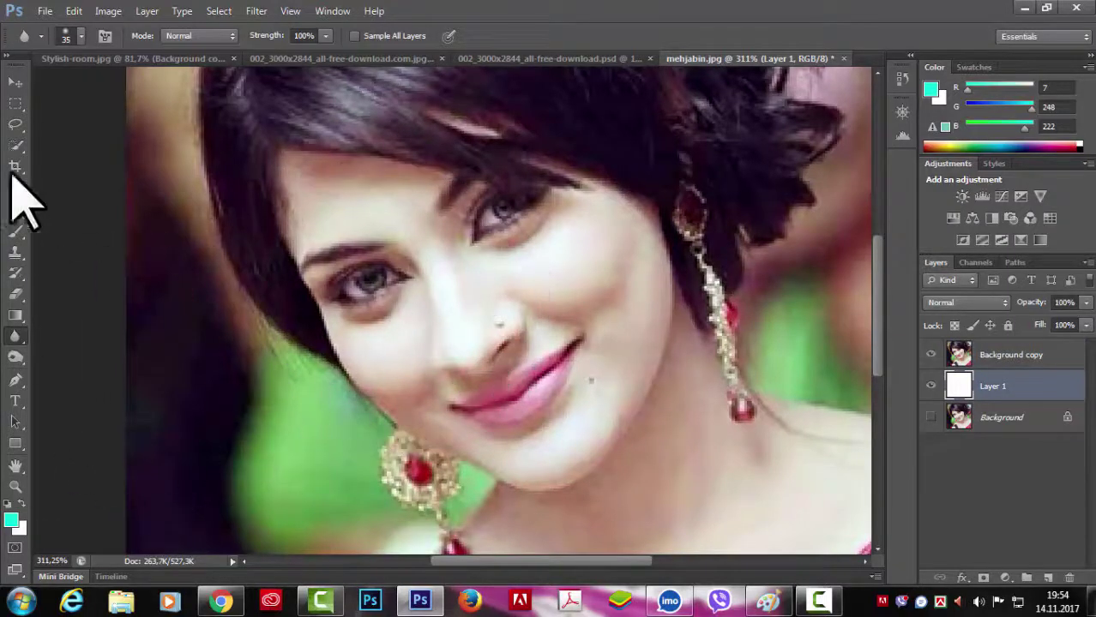
left_click(74, 11)
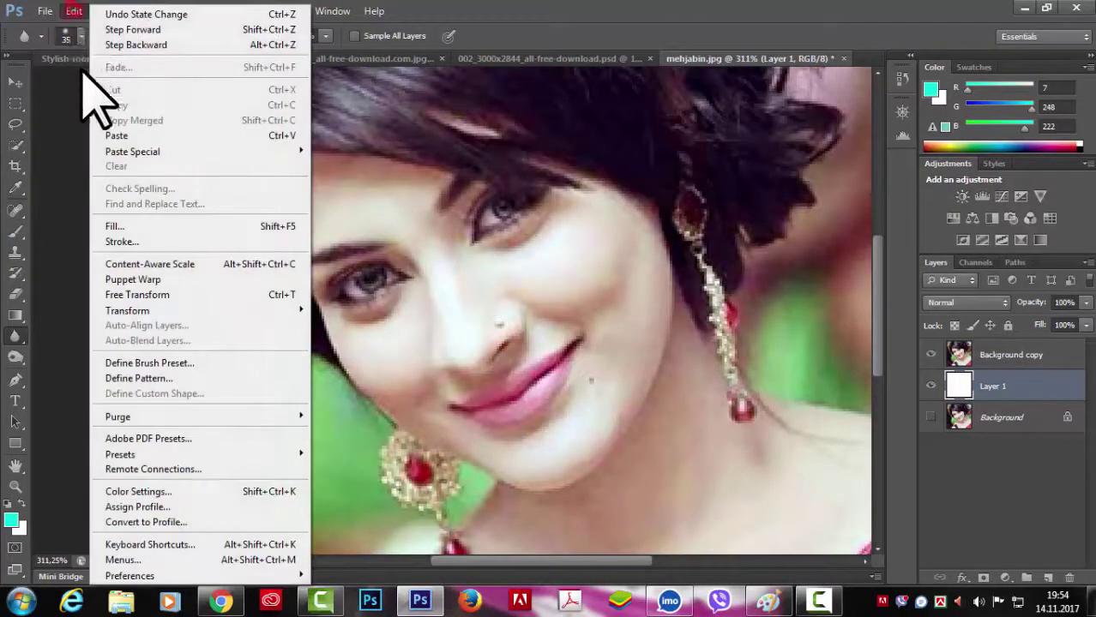
left_click(63, 159)
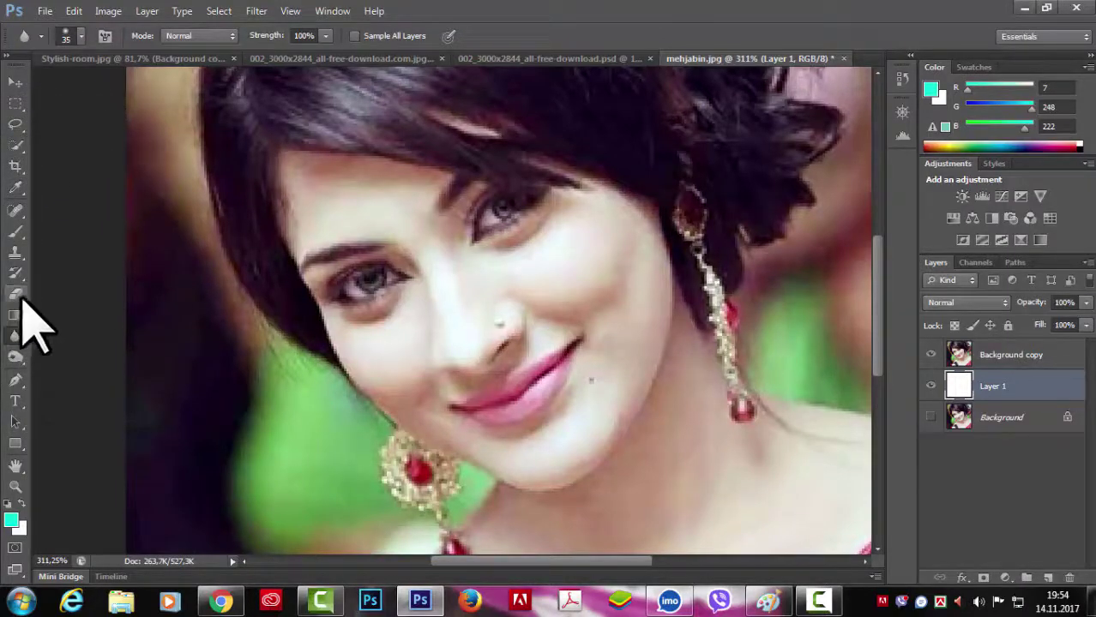
left_click_drag(24, 322, 74, 311)
key("alt+bracketright")
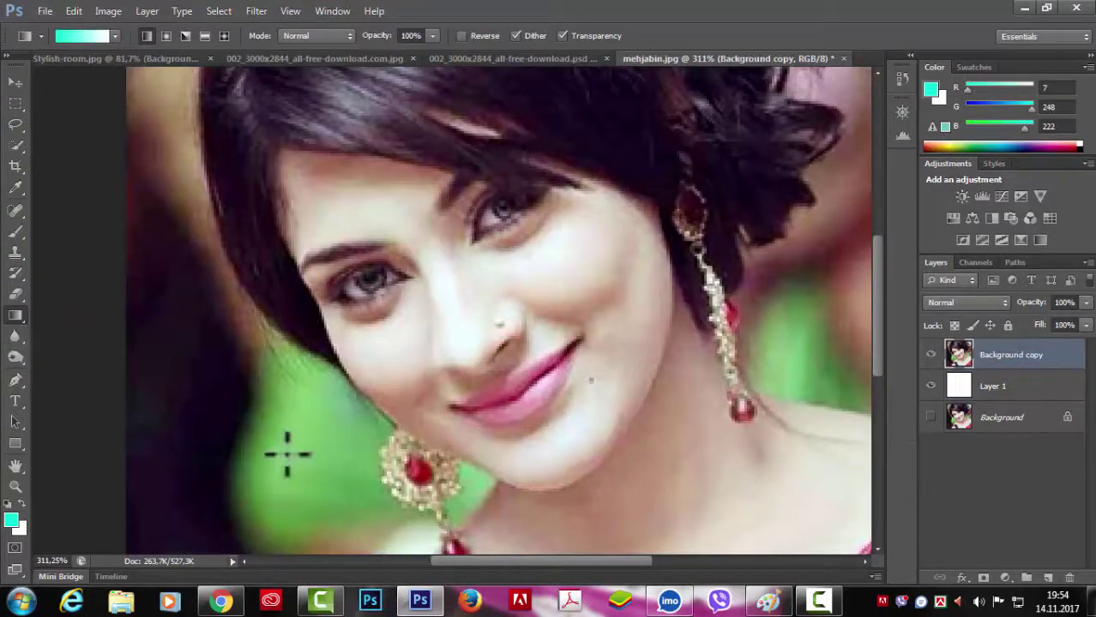
left_click_drag(620, 384, 106, 274)
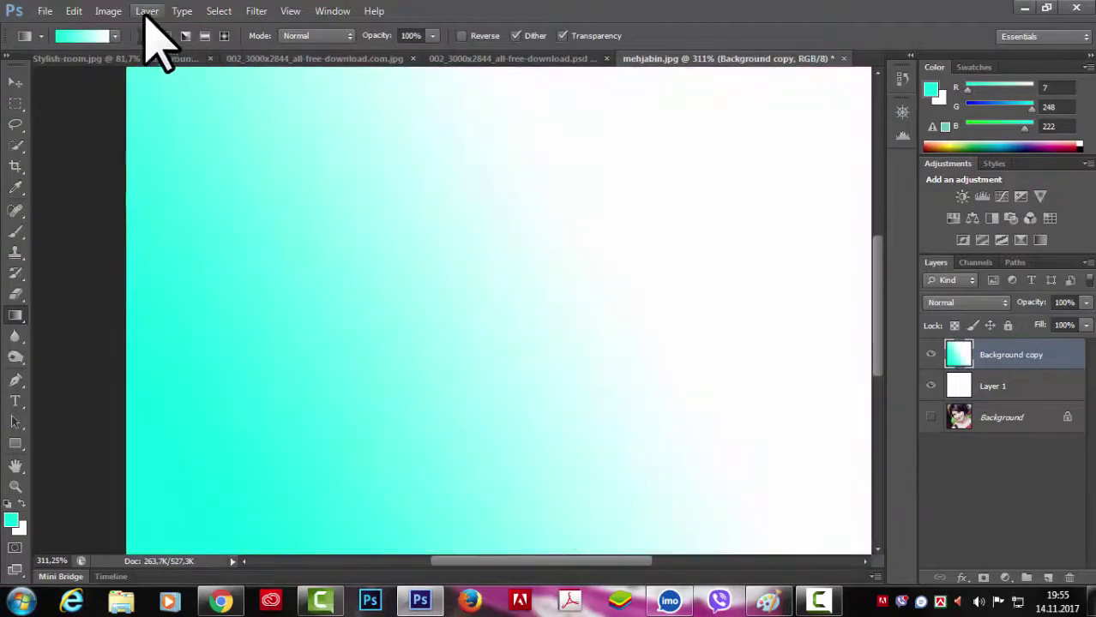
left_click(74, 10)
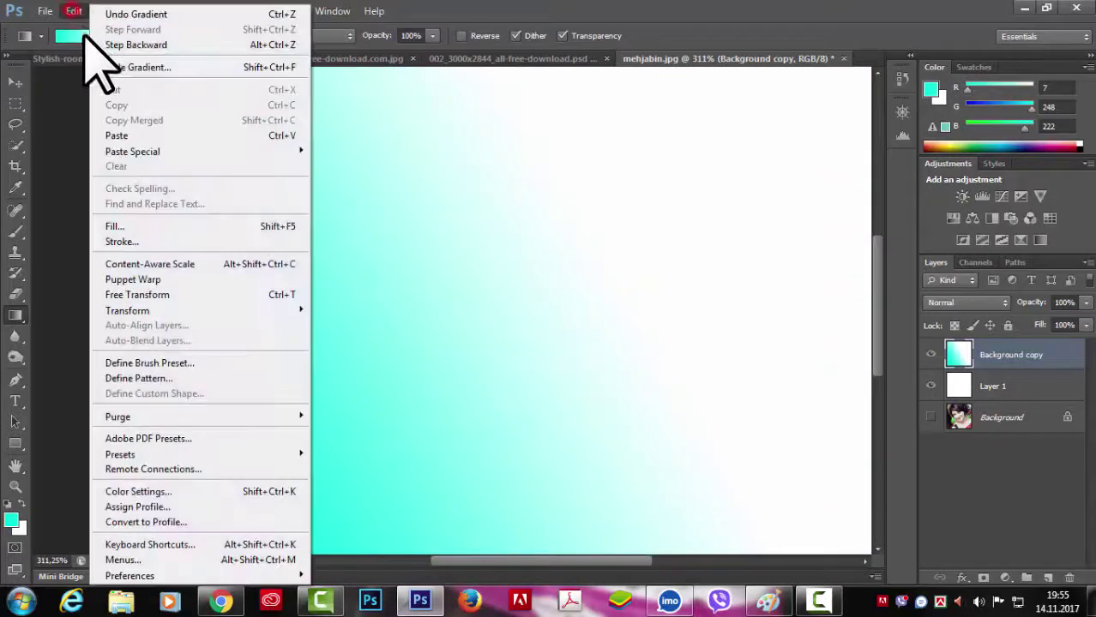
left_click(146, 68)
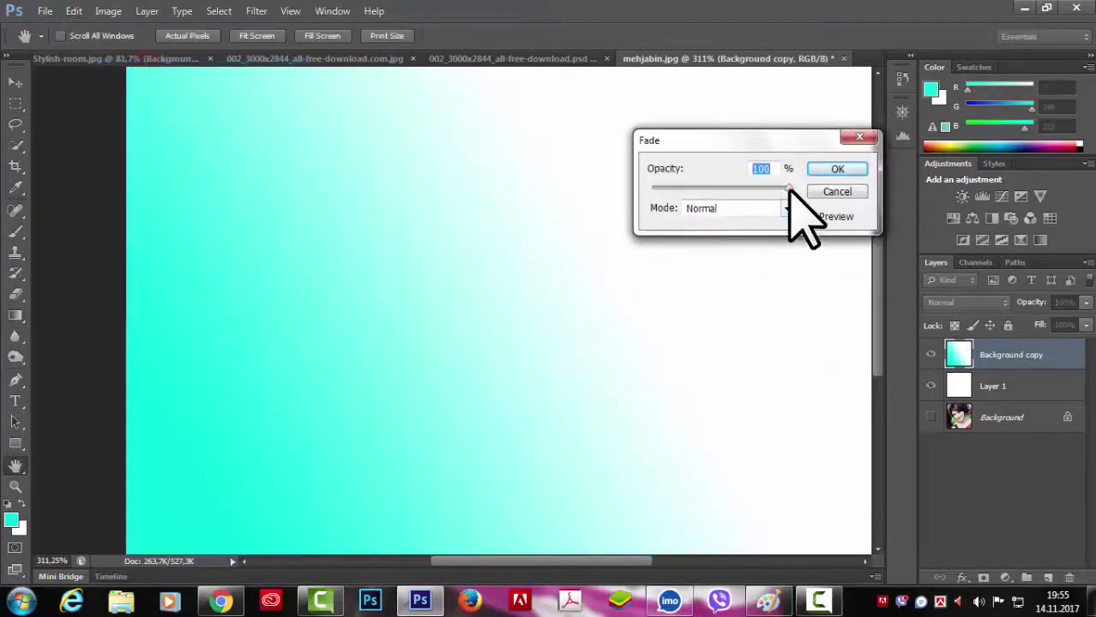
mouse_move(726, 189)
left_mouse_down()
mouse_move(743, 187)
mouse_move(715, 188)
left_mouse_up()
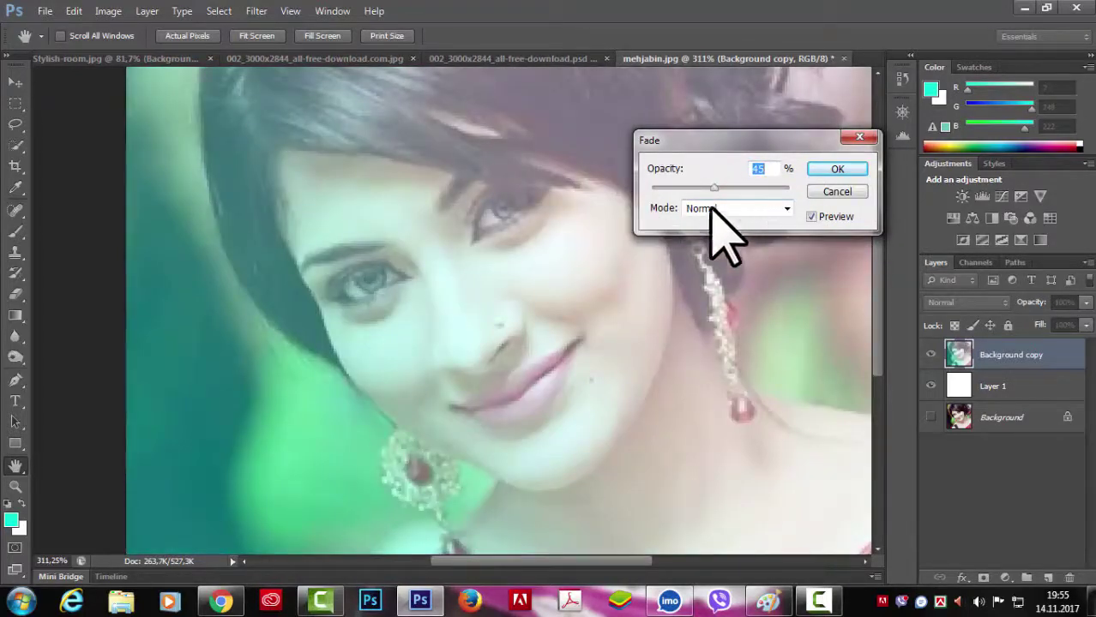
left_click(785, 208)
left_click(701, 138)
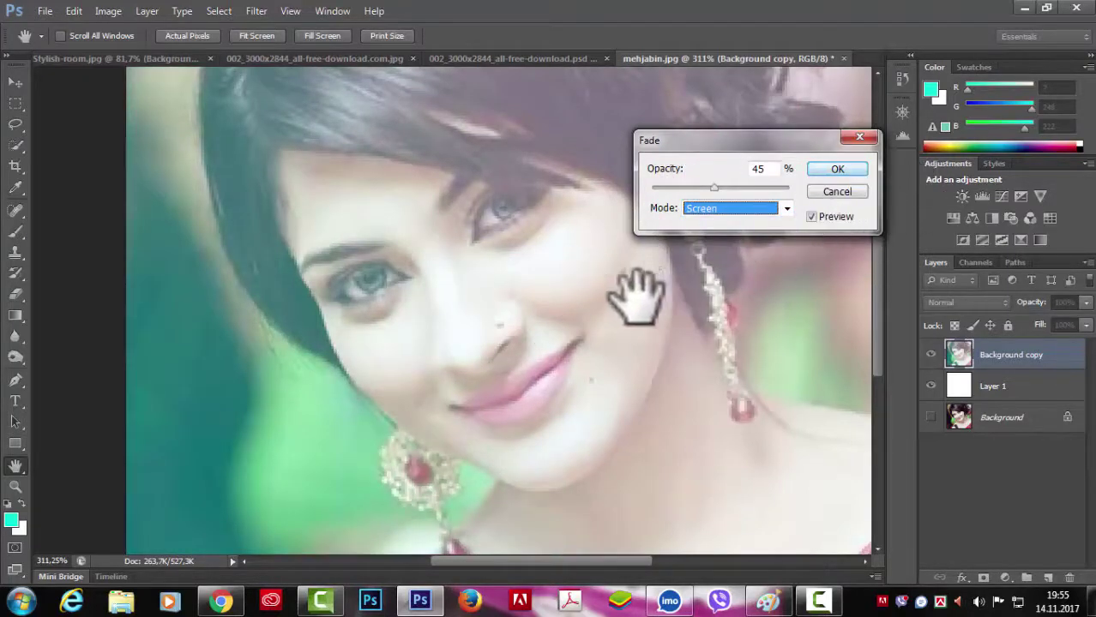
left_click(835, 192)
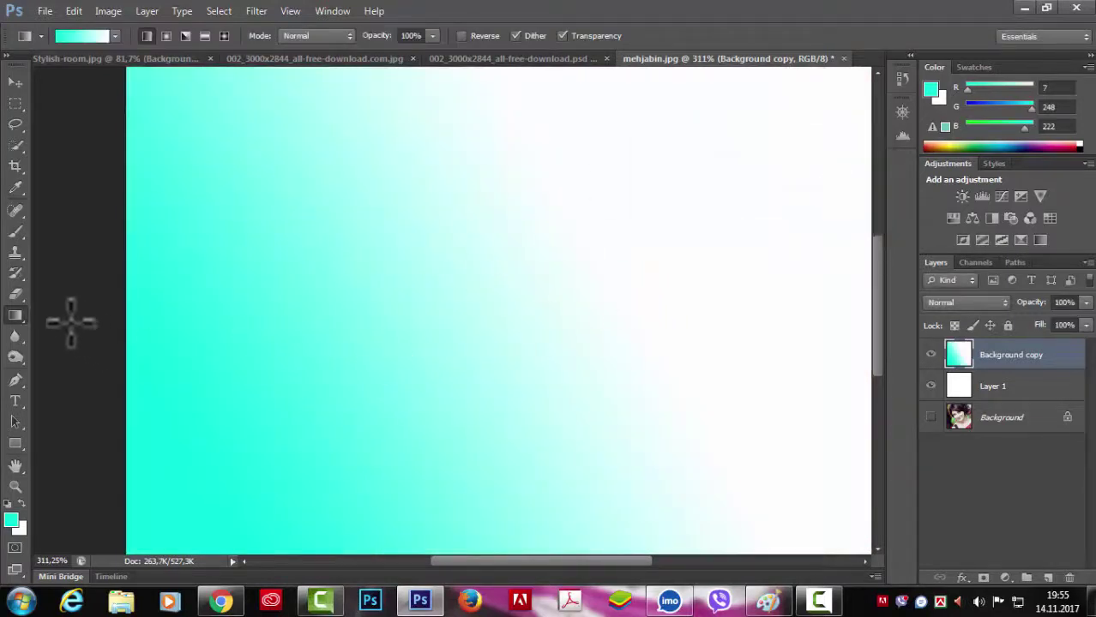
left_click(17, 315)
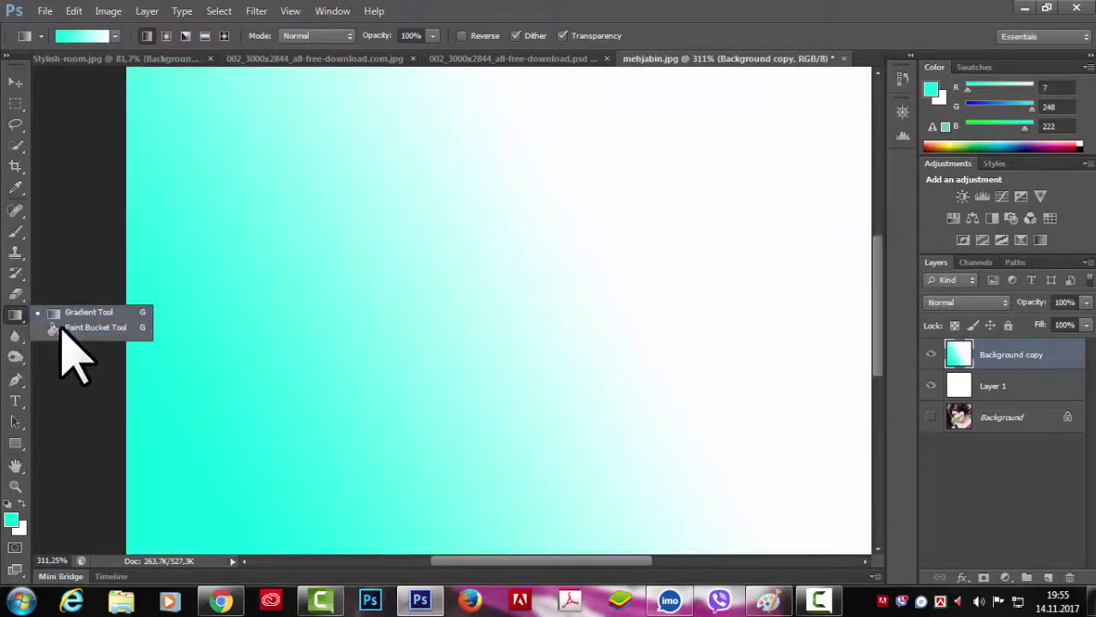
key("ctrl+z")
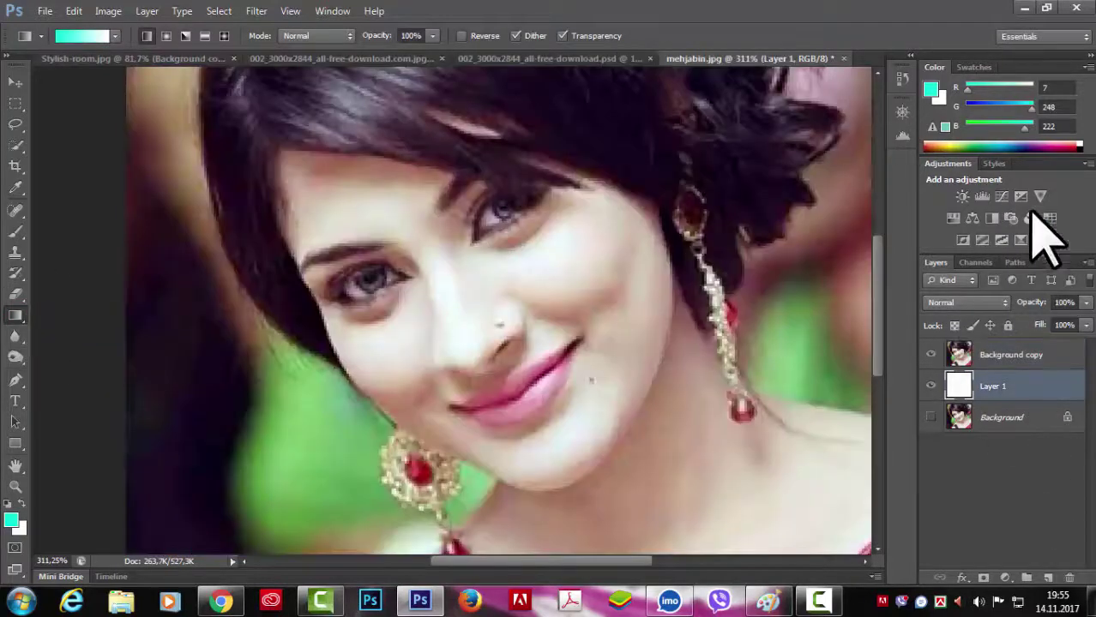
left_click(1036, 354)
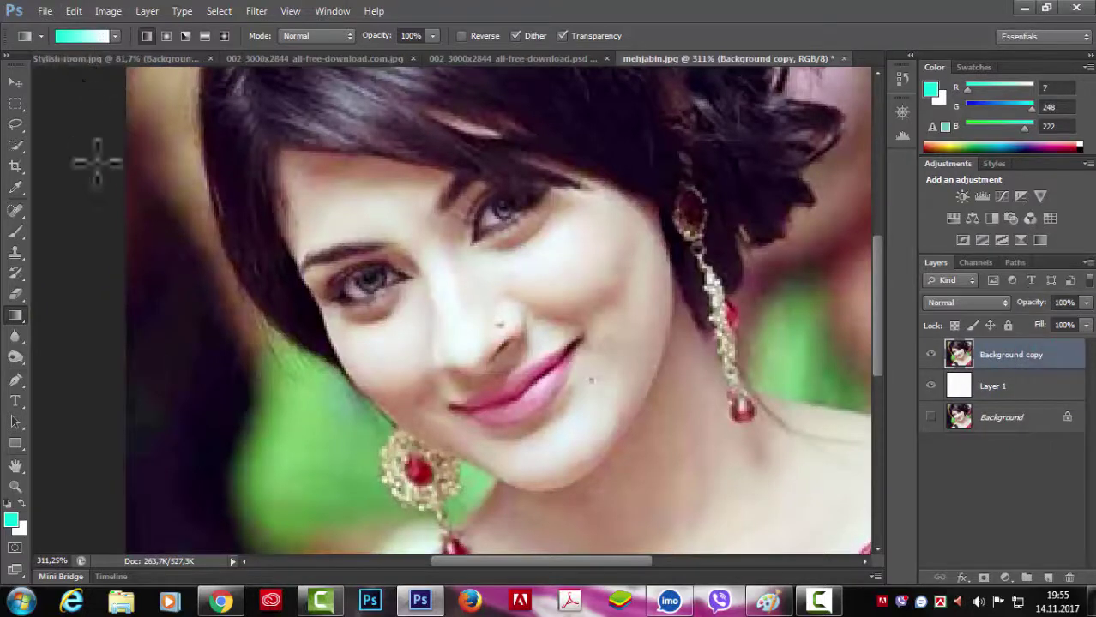
left_click(17, 316)
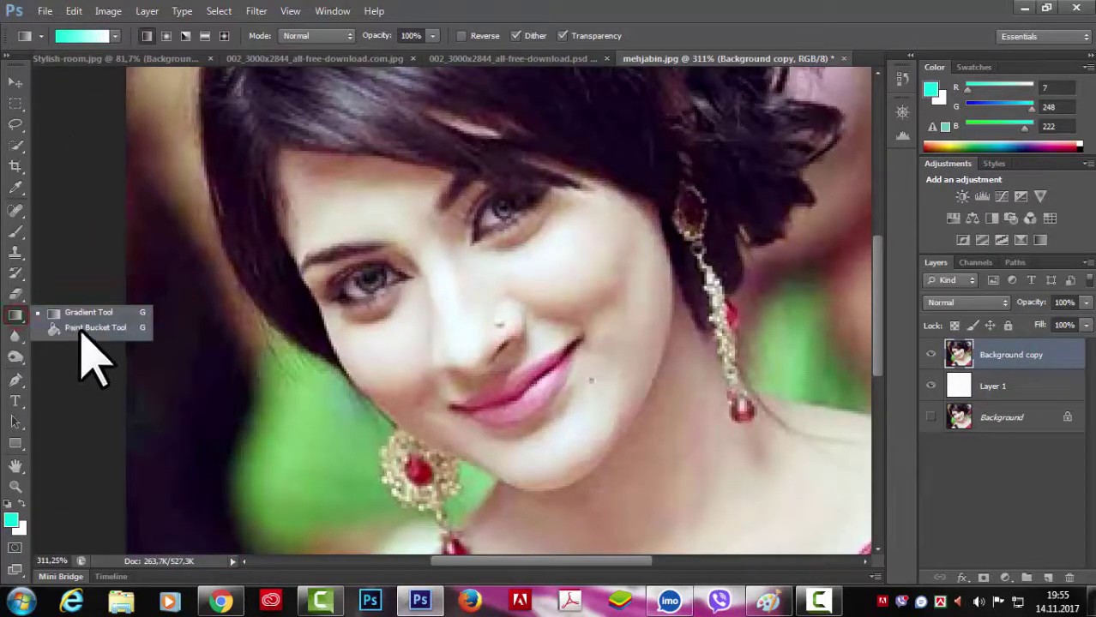
Step: Flood-fill the eye and cheek band with cyan using the Paint Bucket
left_click(86, 328)
scroll(178, 298, "down", 2)
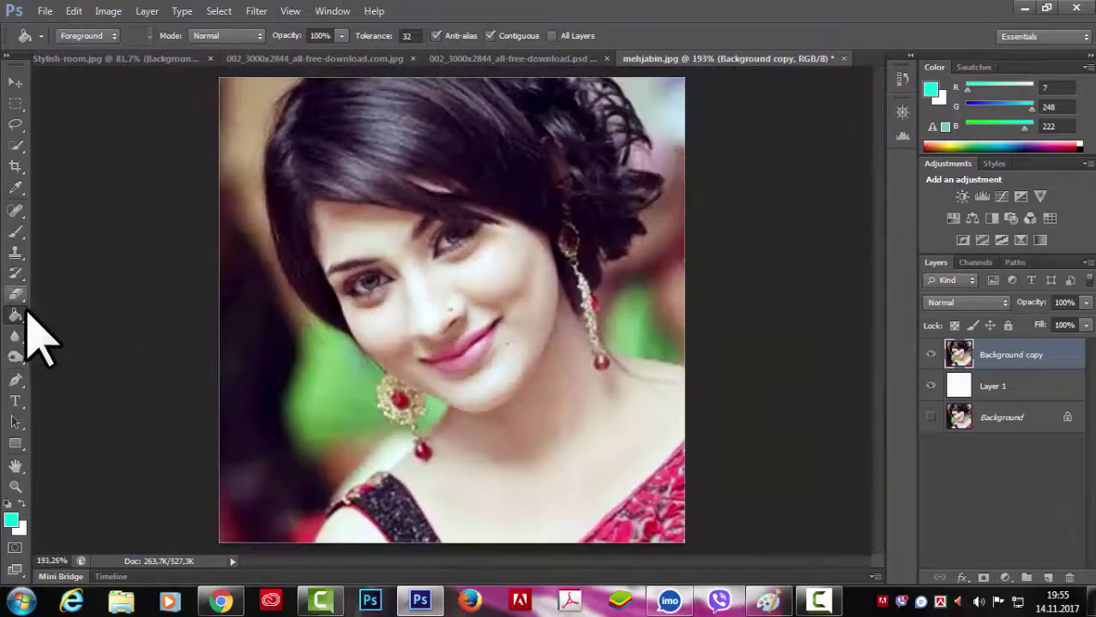
left_click(356, 238)
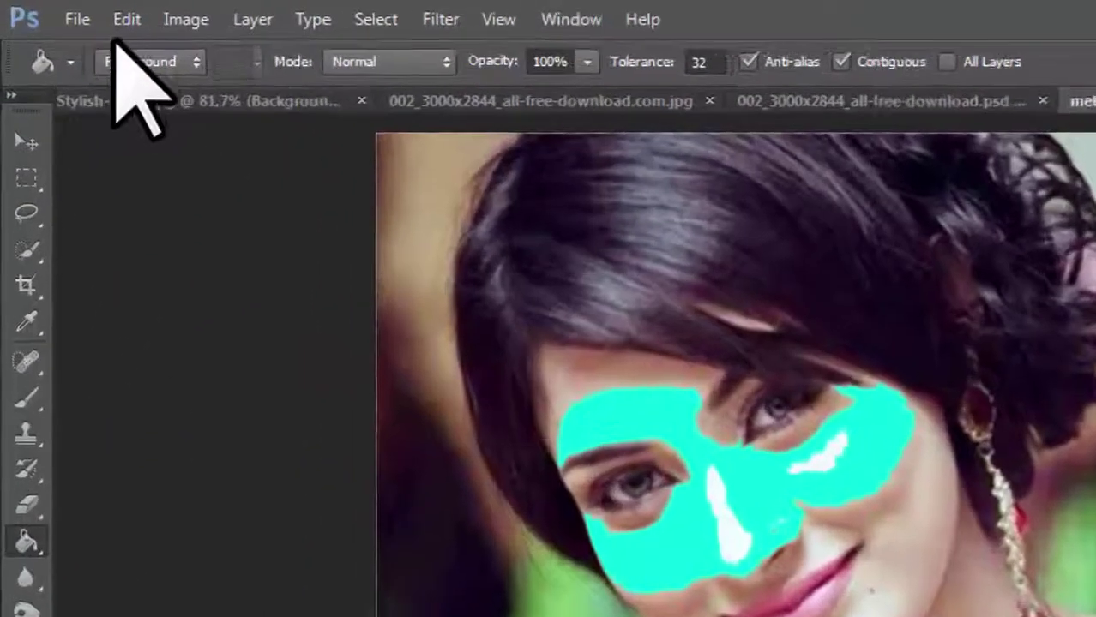
Step: Preview fading the fill to 49% in Darken and Lighter Color modes, then cancel and undo it
left_click(77, 12)
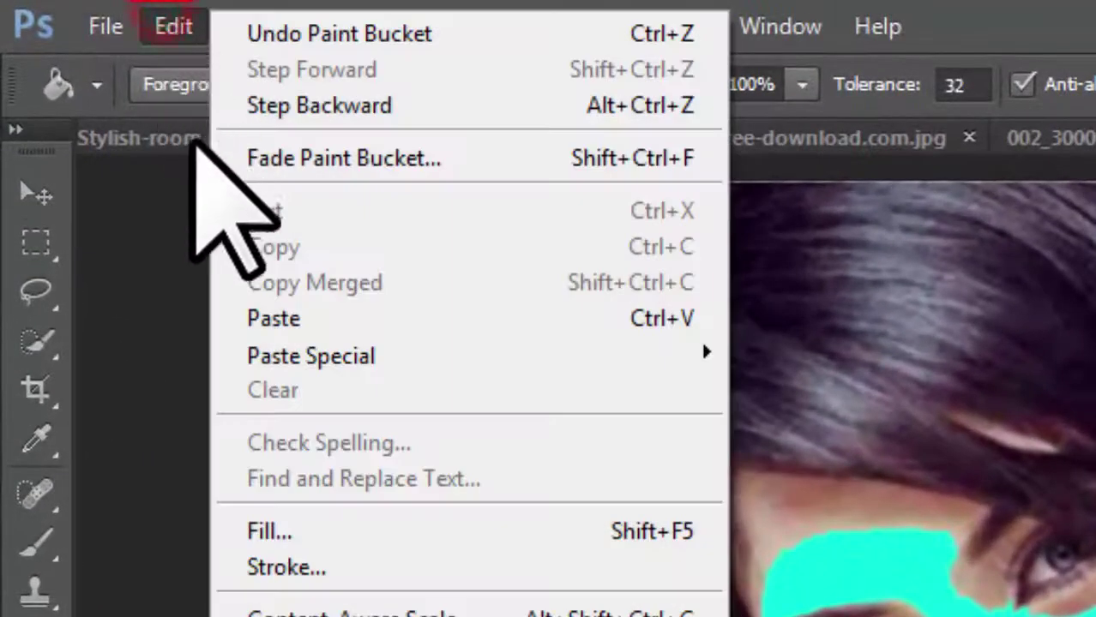
left_click(330, 160)
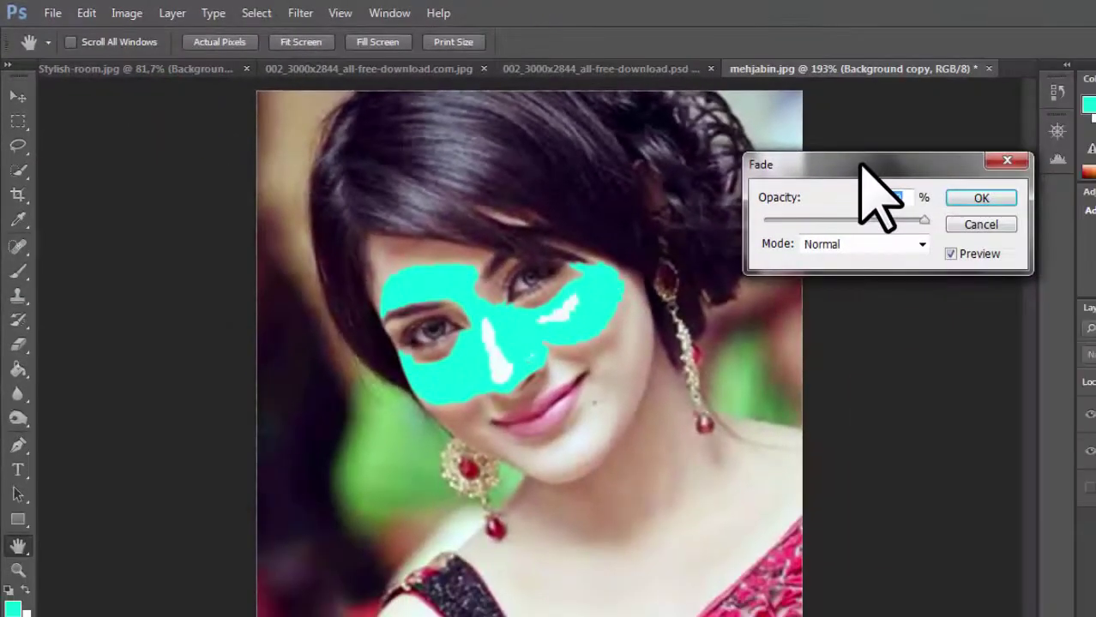
left_click_drag(860, 163, 859, 118)
left_click_drag(923, 175, 843, 175)
left_click(919, 203)
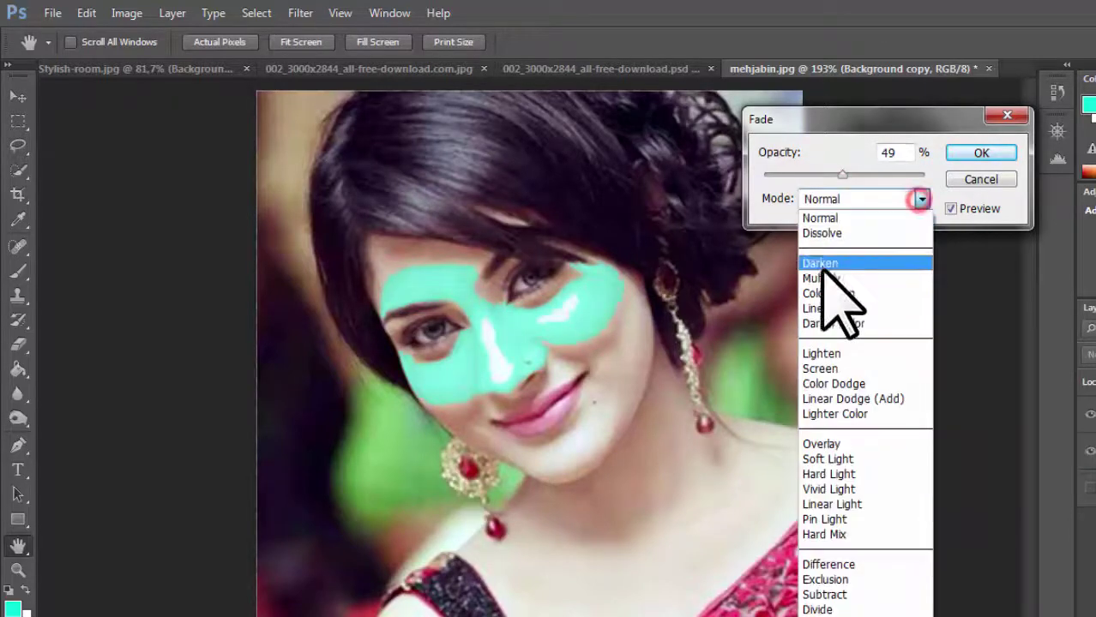
left_click(815, 263)
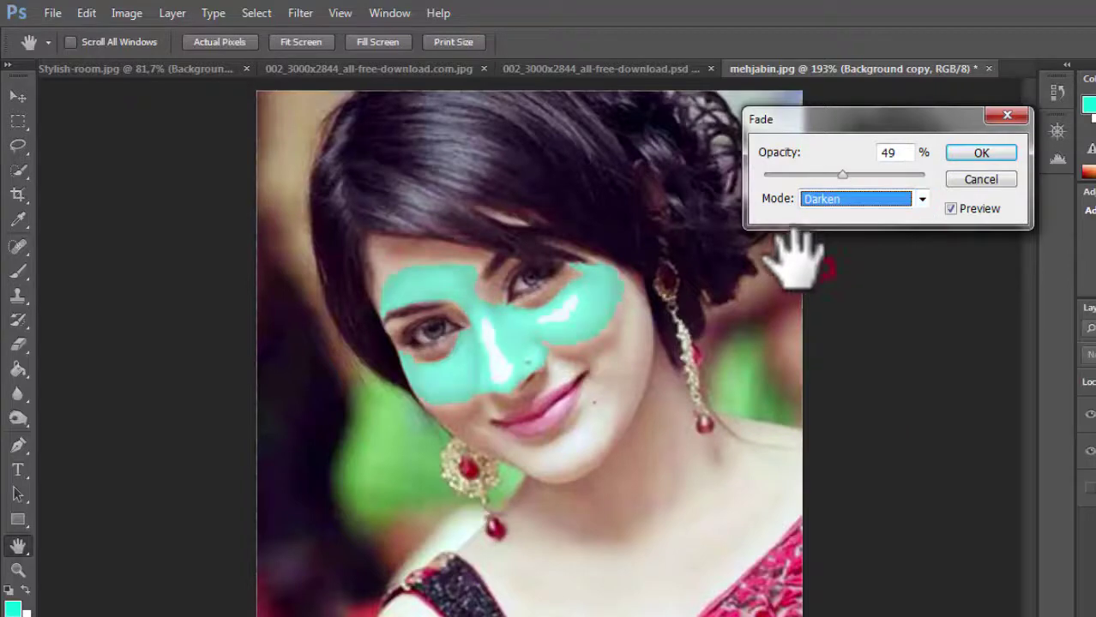
left_click(922, 202)
left_click(848, 415)
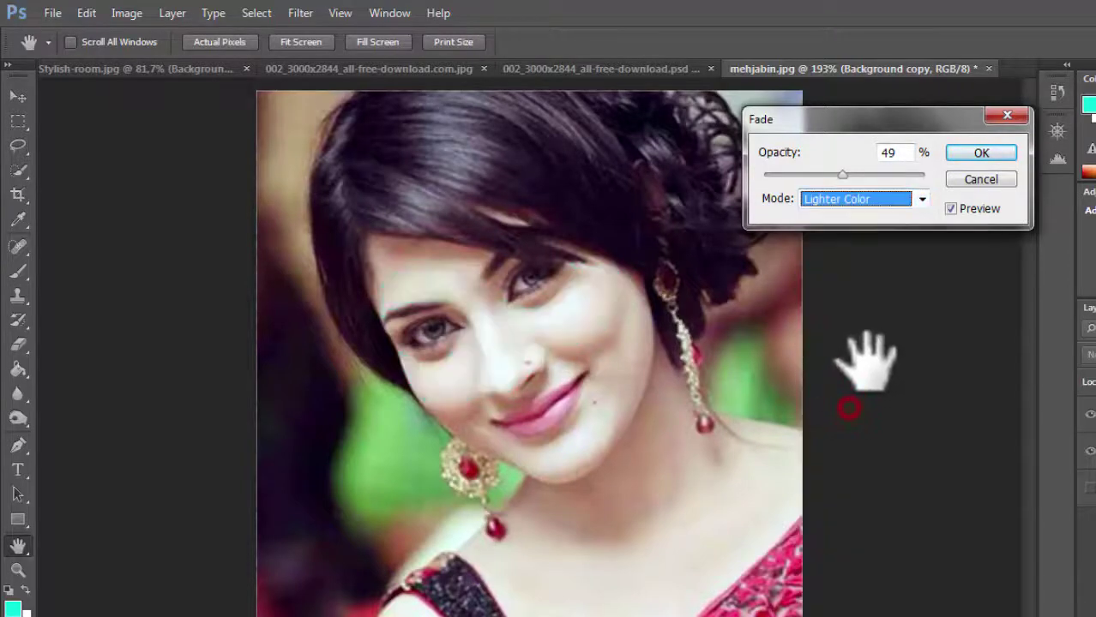
left_click(917, 201)
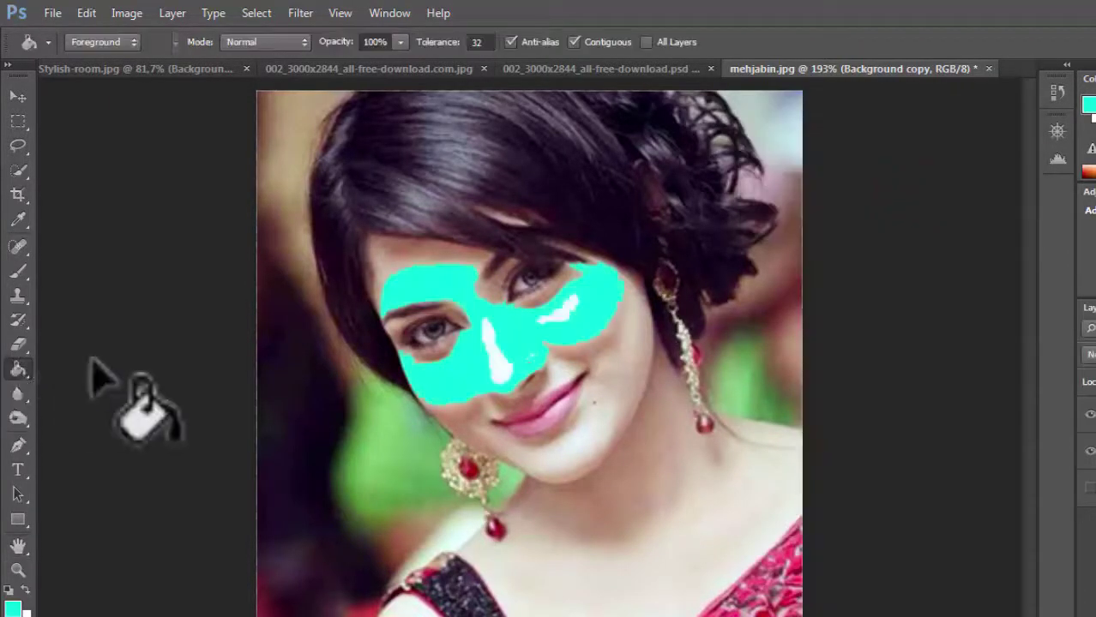
key("ctrl+z")
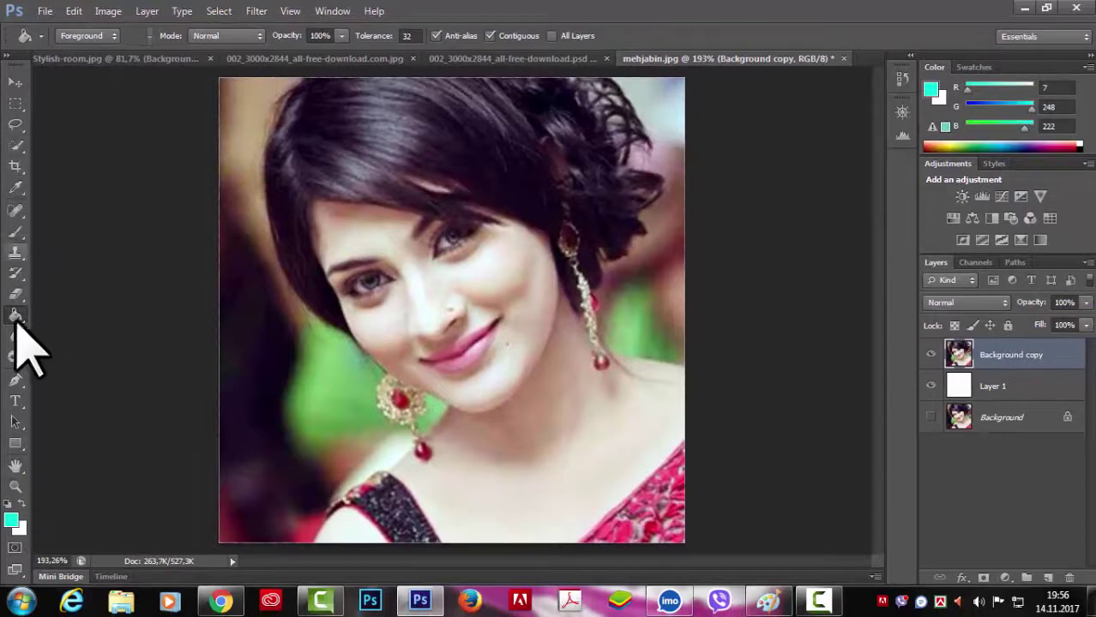
left_click(74, 11)
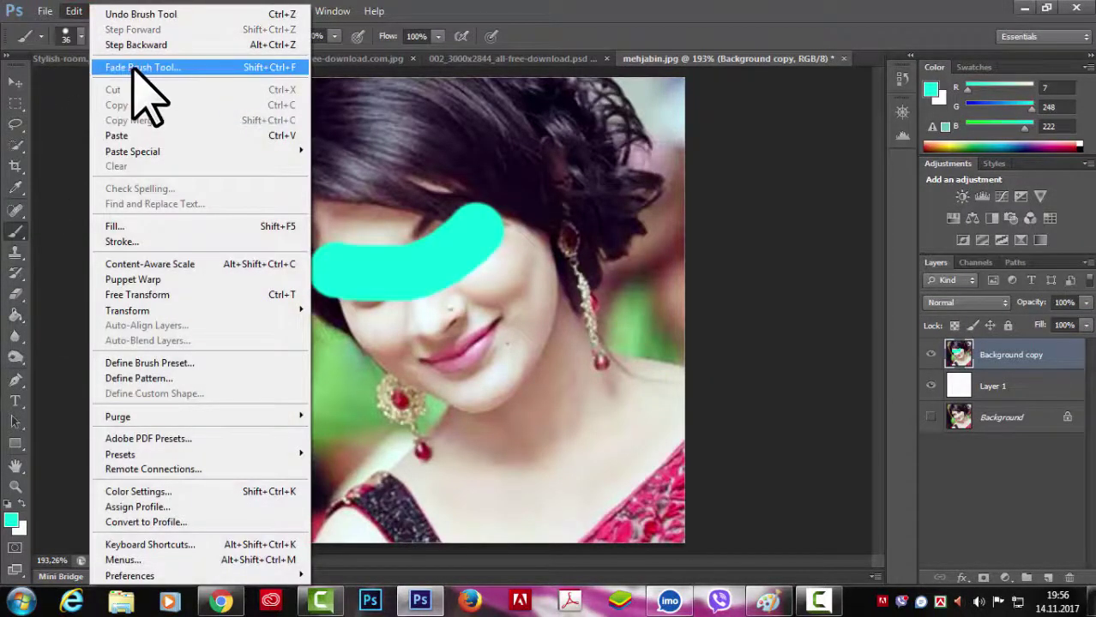
left_click(137, 67)
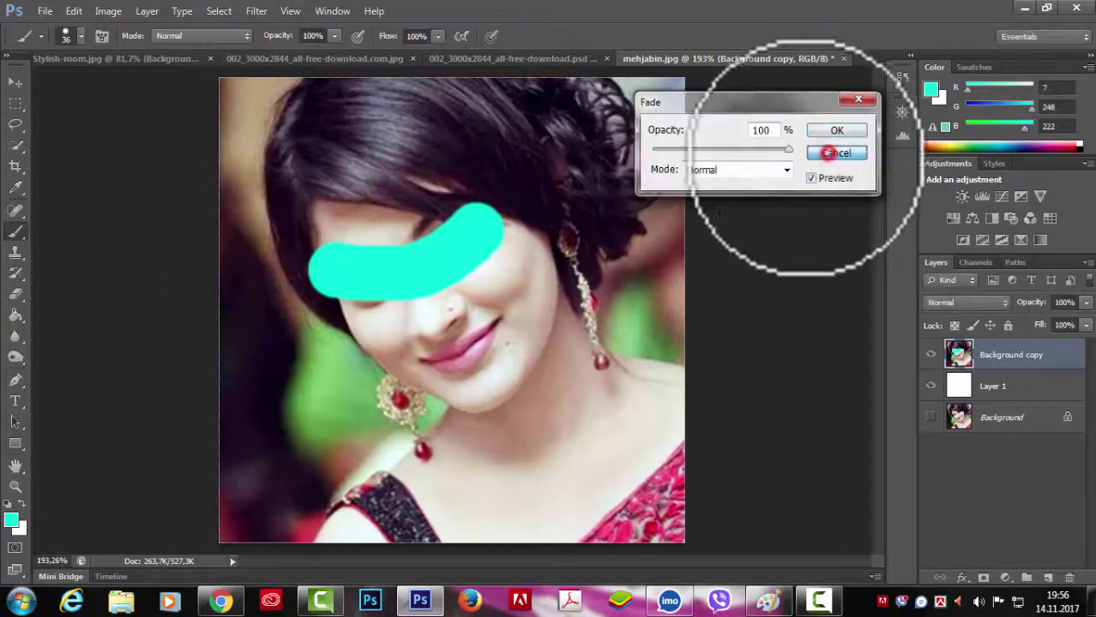
left_click(836, 154)
key("ctrl+z")
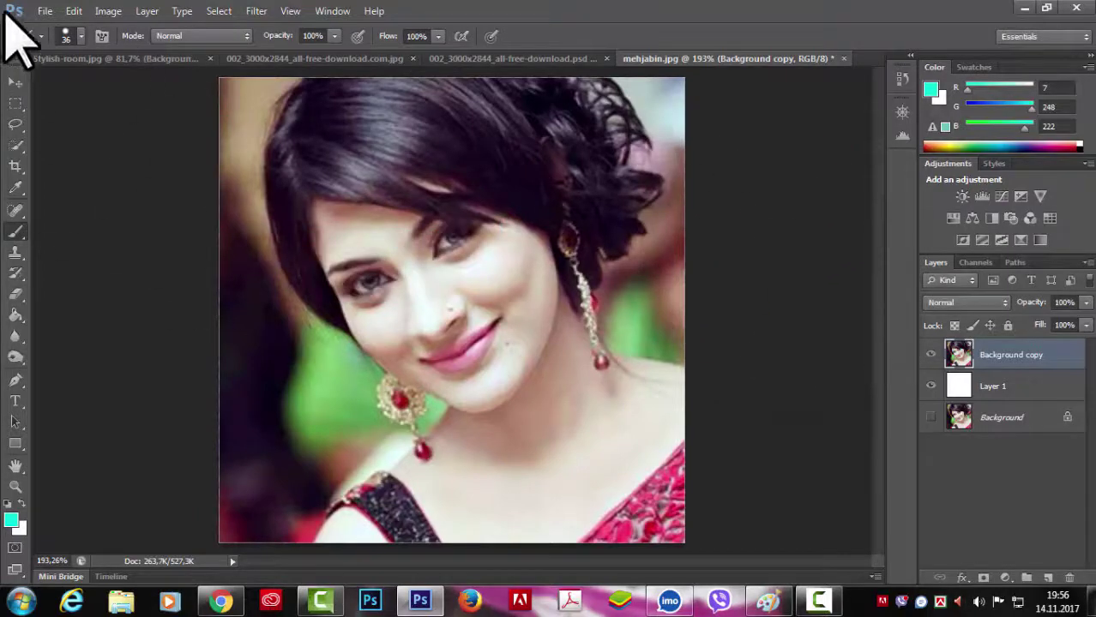
left_click(73, 11)
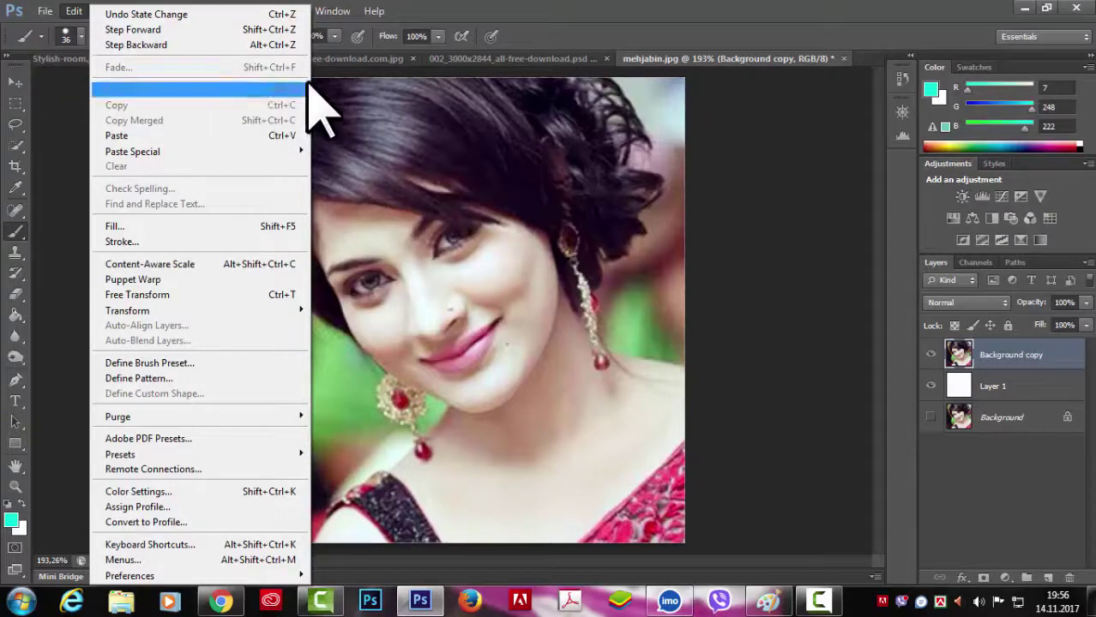
left_click(627, 30)
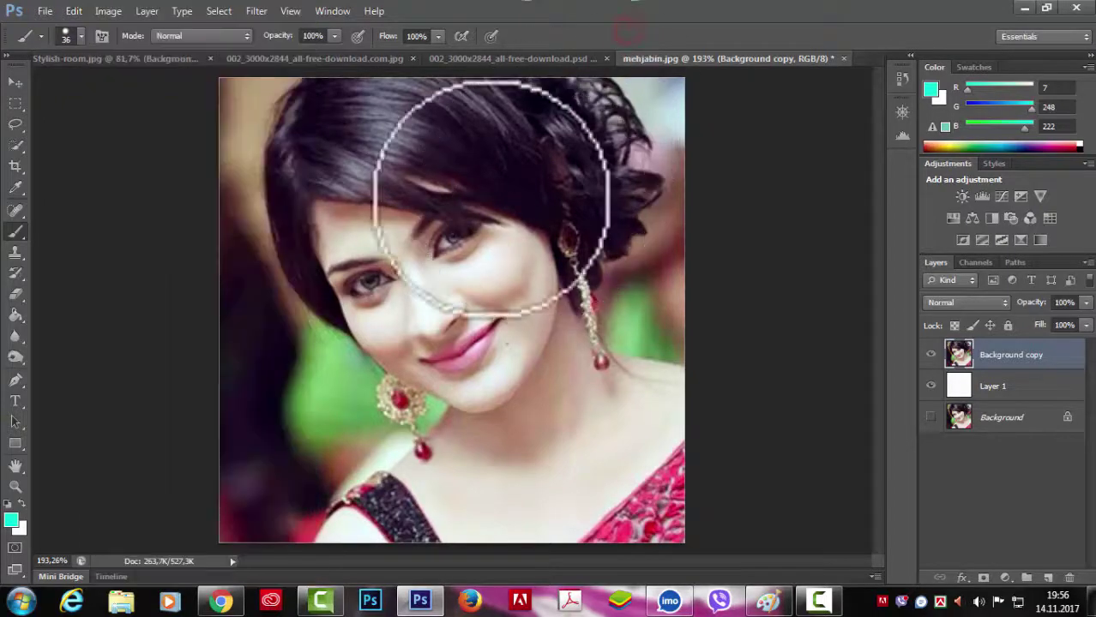
left_click(71, 11)
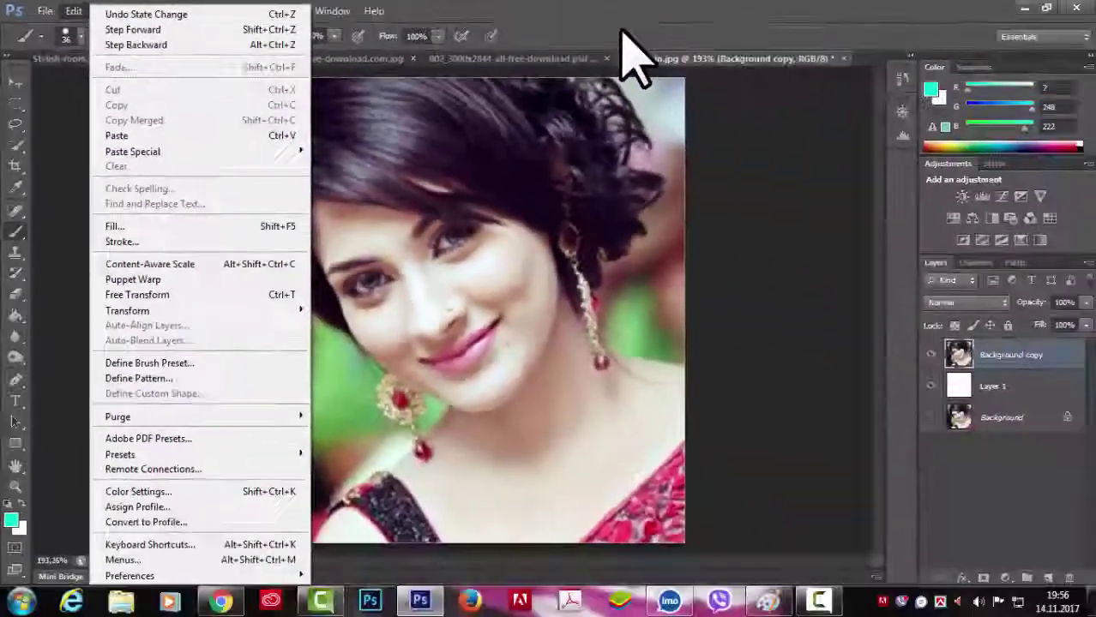
left_click(621, 30)
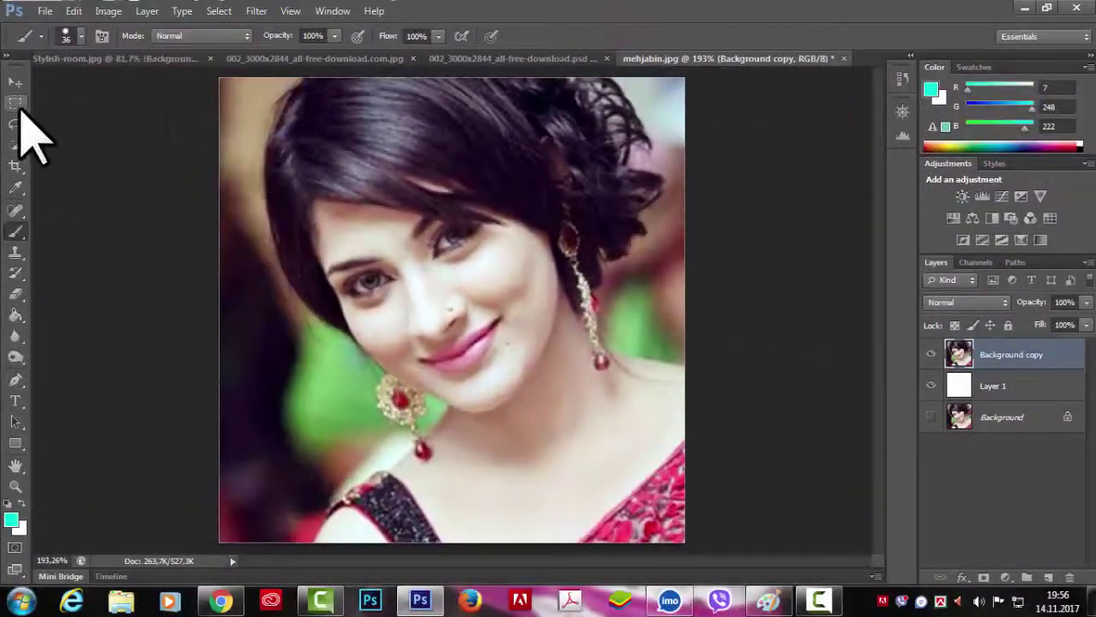
Step: Select a rectangle around the eyes and nose and cut it out
left_click(15, 103)
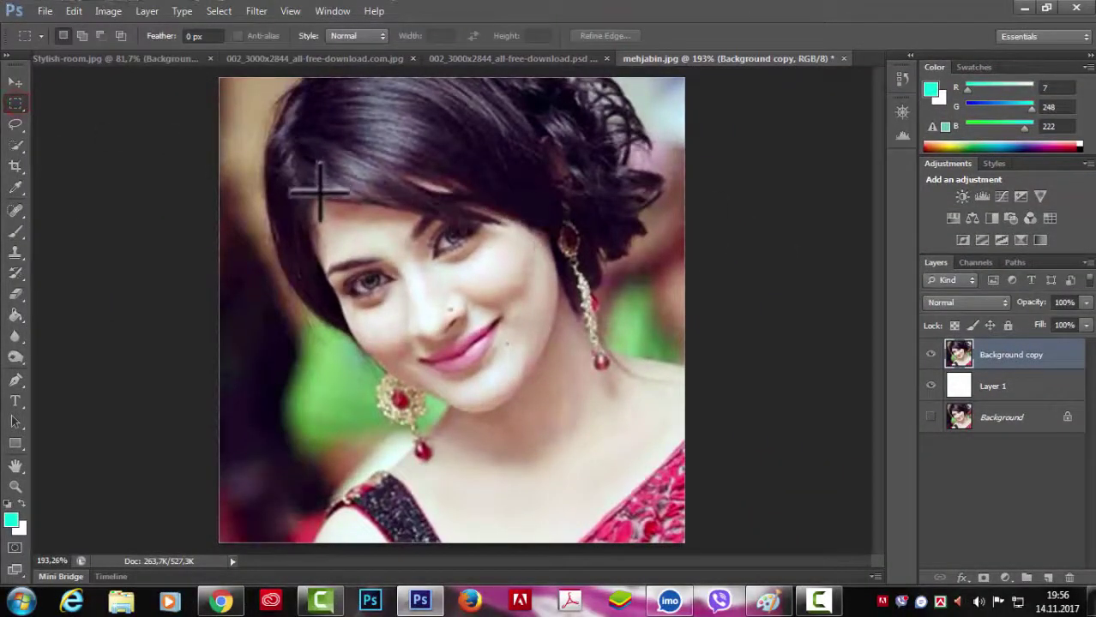
left_click_drag(316, 185, 546, 329)
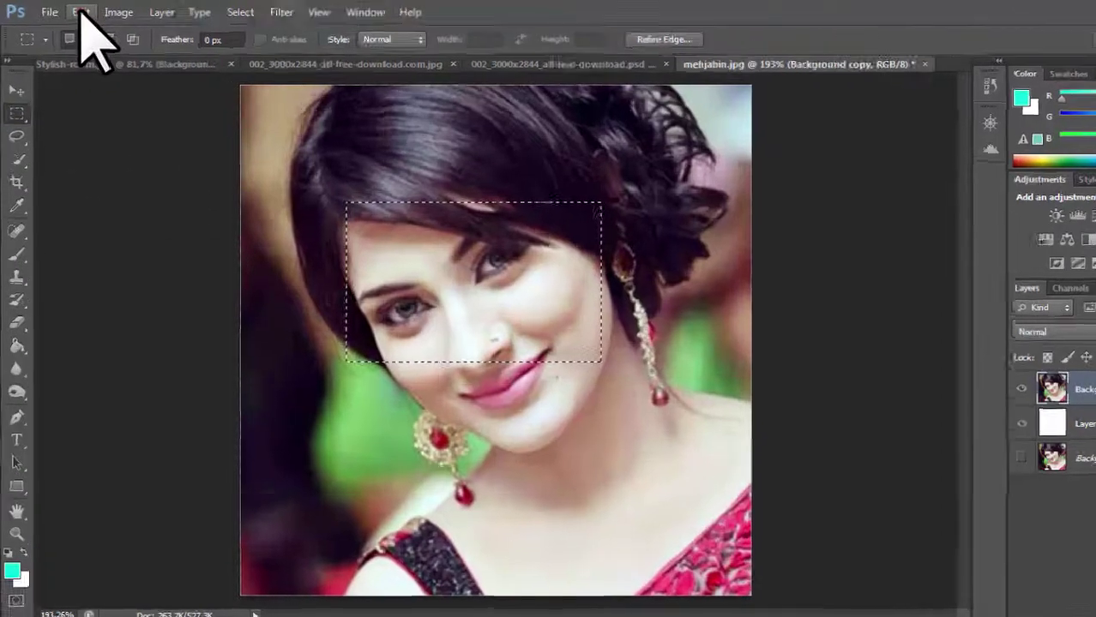
left_click(75, 10)
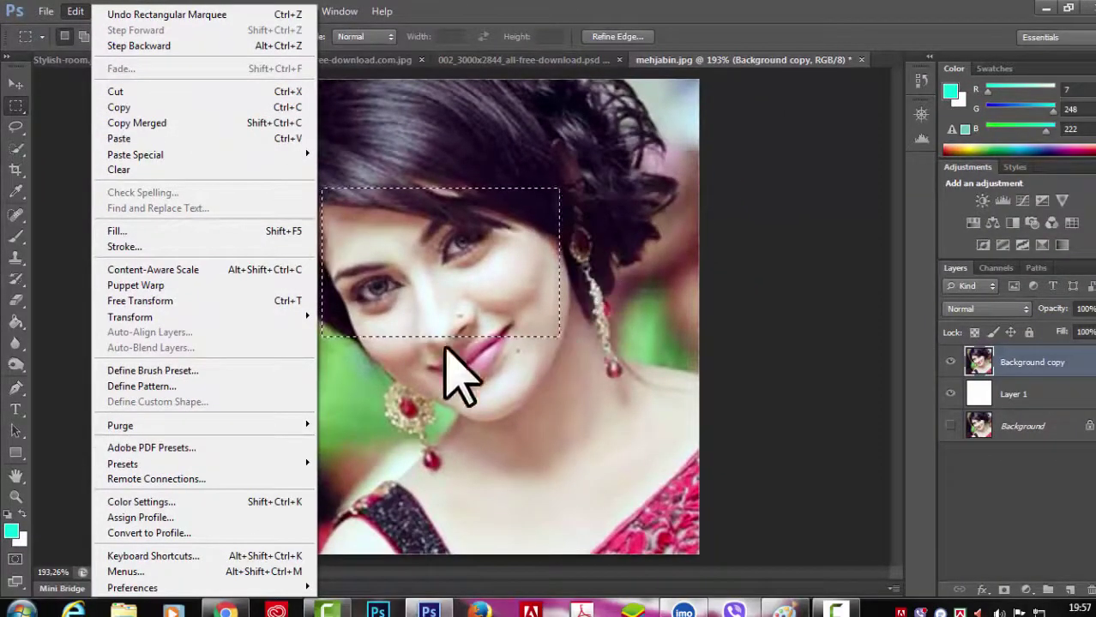
left_click(112, 91)
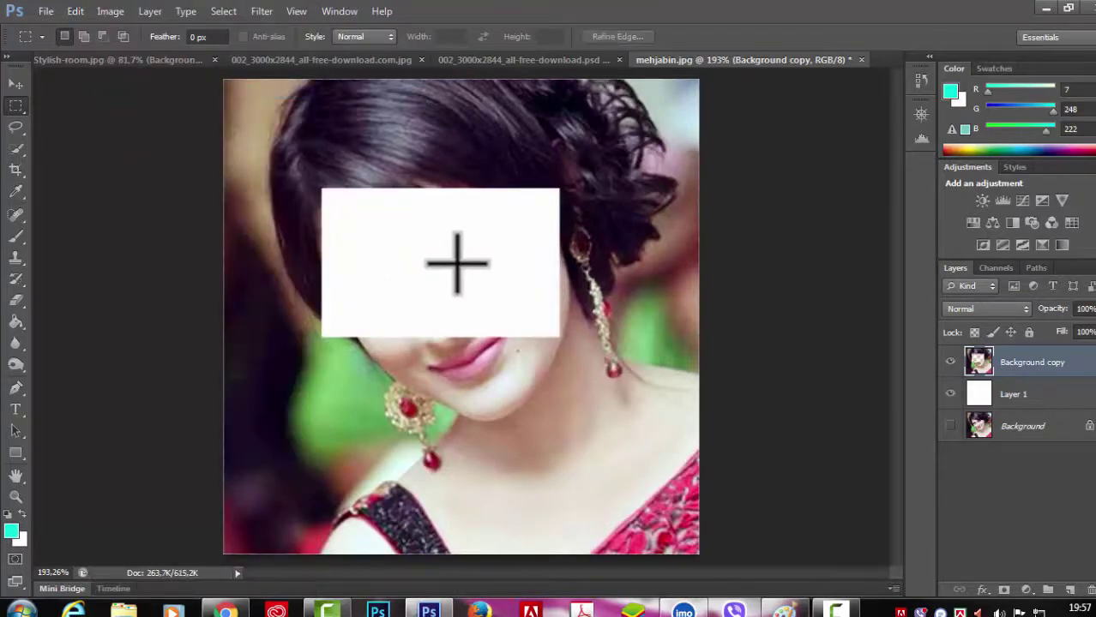
Step: Paste the cut area as a new layer, then undo the paste
left_click(75, 11)
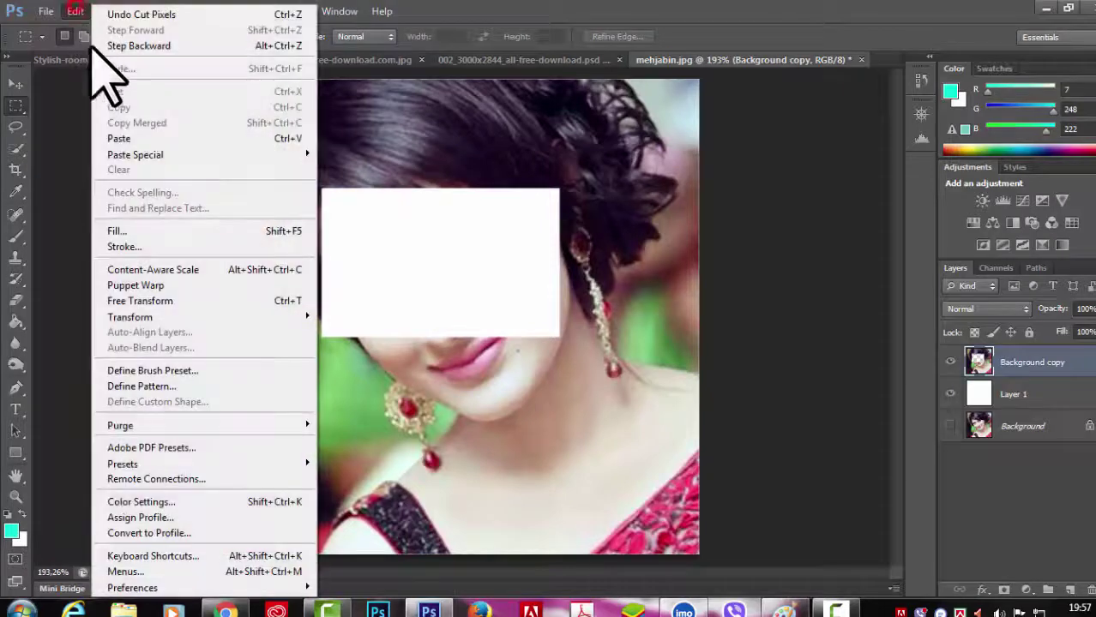
left_click(120, 138)
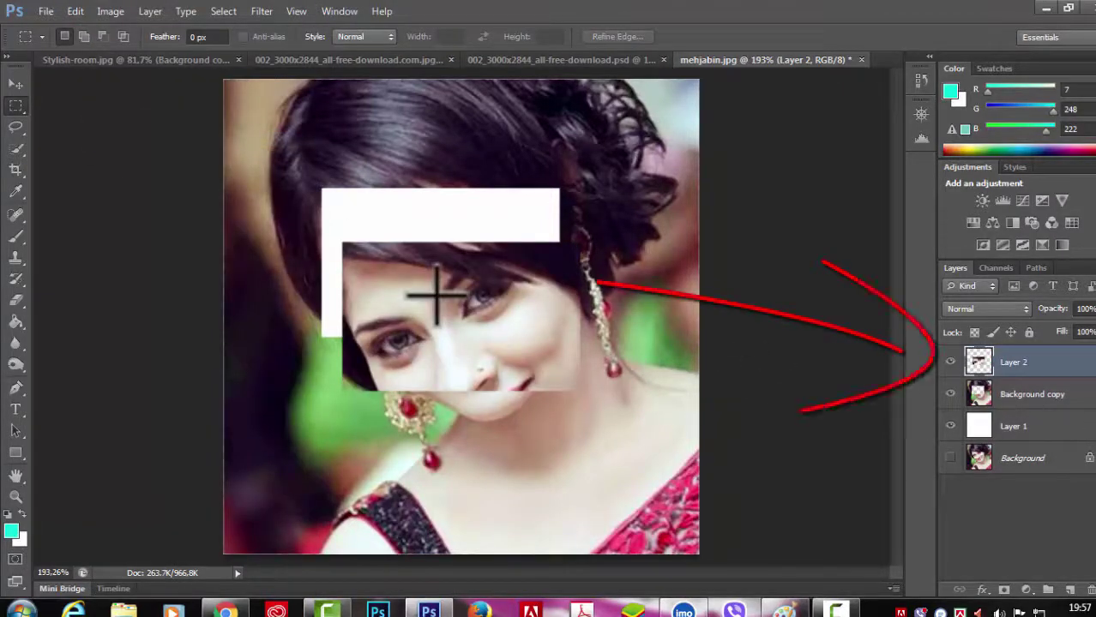
key("ctrl+z")
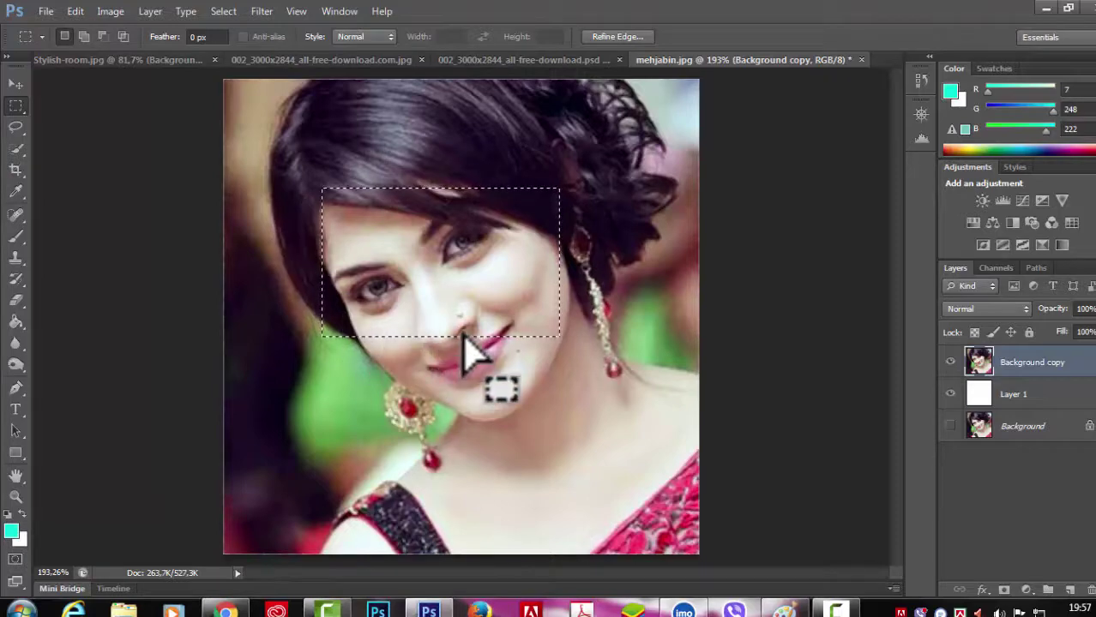
Step: Copy the eyes-and-nose selection and paste it as new Layer 2
left_click(75, 11)
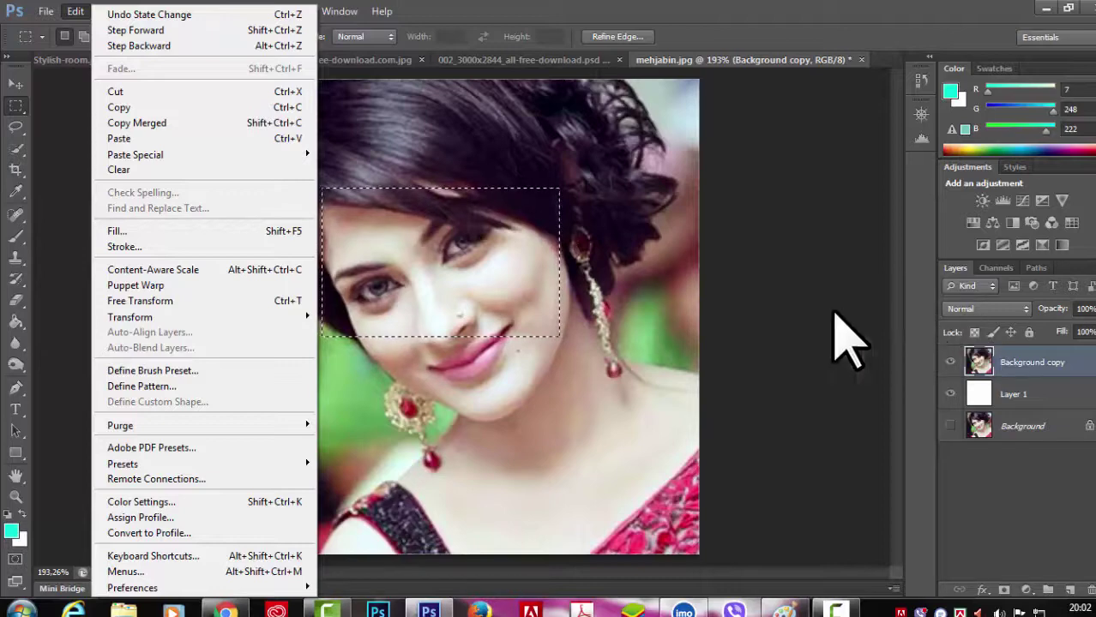
left_click(107, 107)
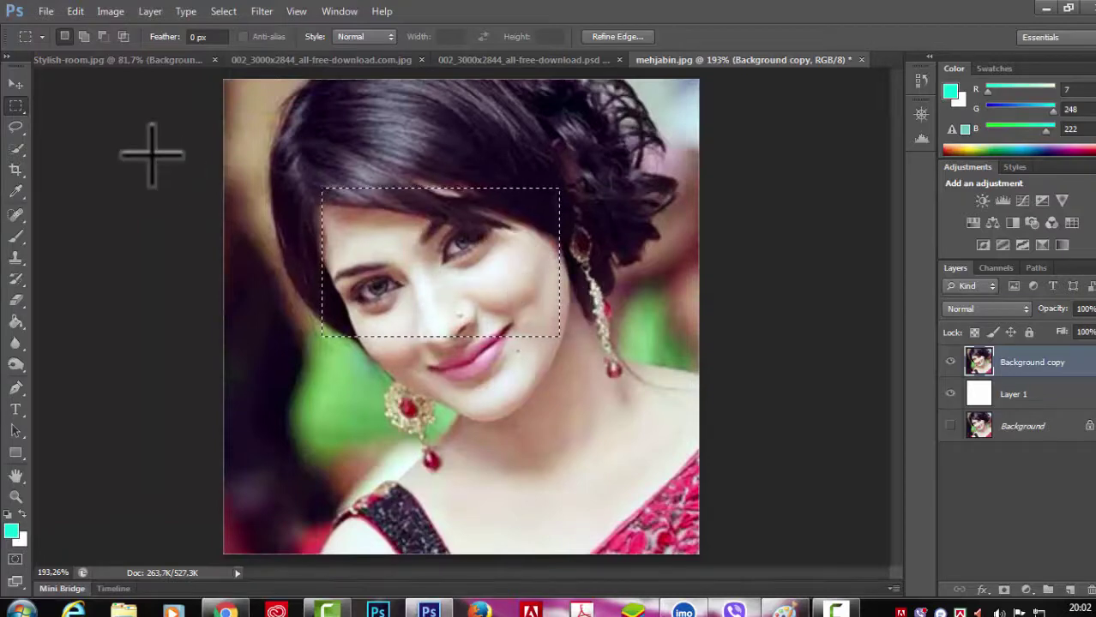
left_click(78, 12)
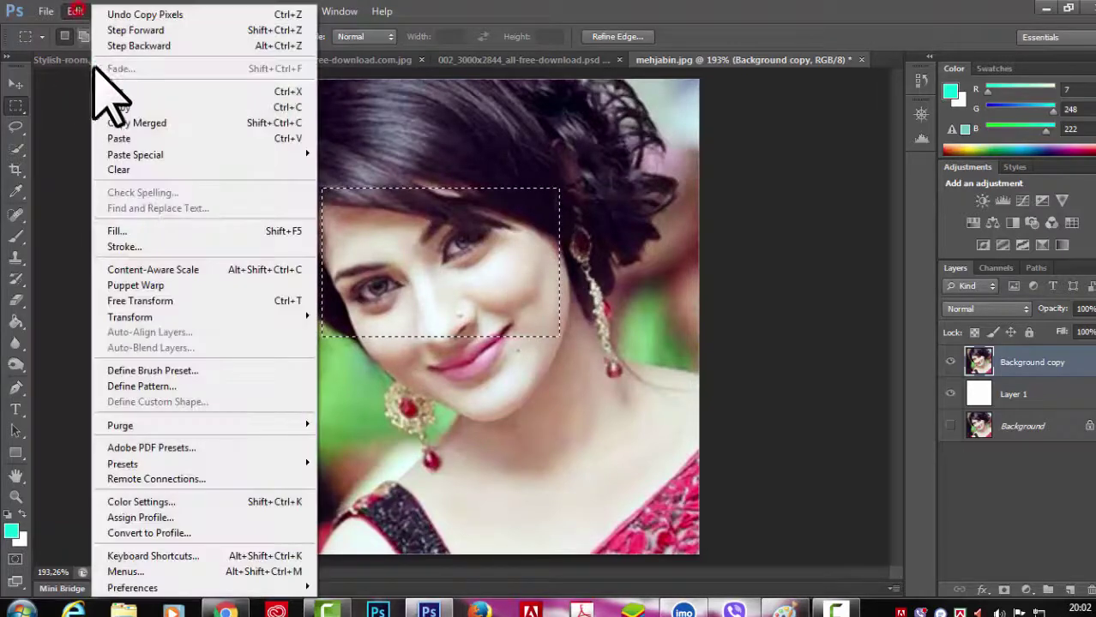
left_click(121, 138)
Step: Toggle Background copy visibility to inspect Layer 2, then delete Layer 2
left_click(950, 393)
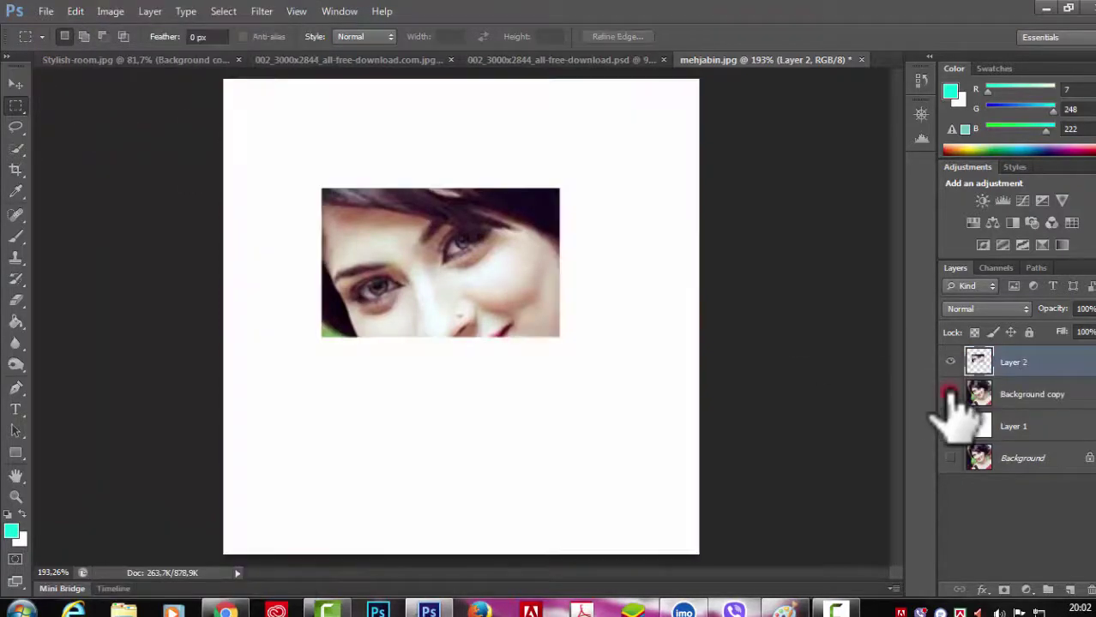
left_click(950, 394)
left_click(1069, 590)
left_click(529, 234)
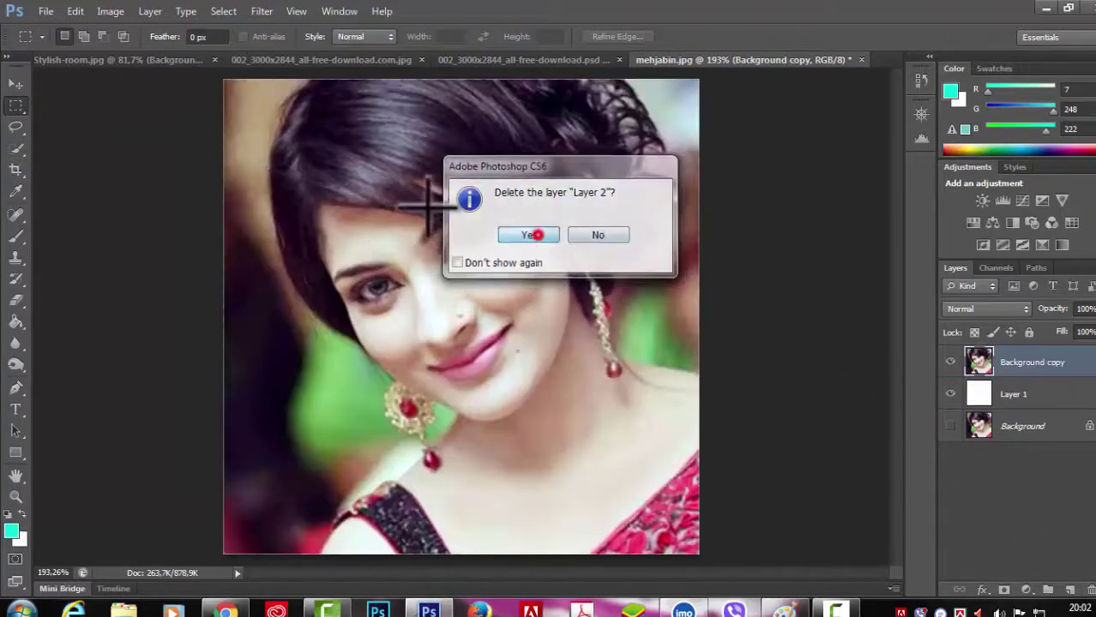
Step: Check the Edit menu with Cut and Clear greyed out, close it, and choose the Move tool
left_click(75, 11)
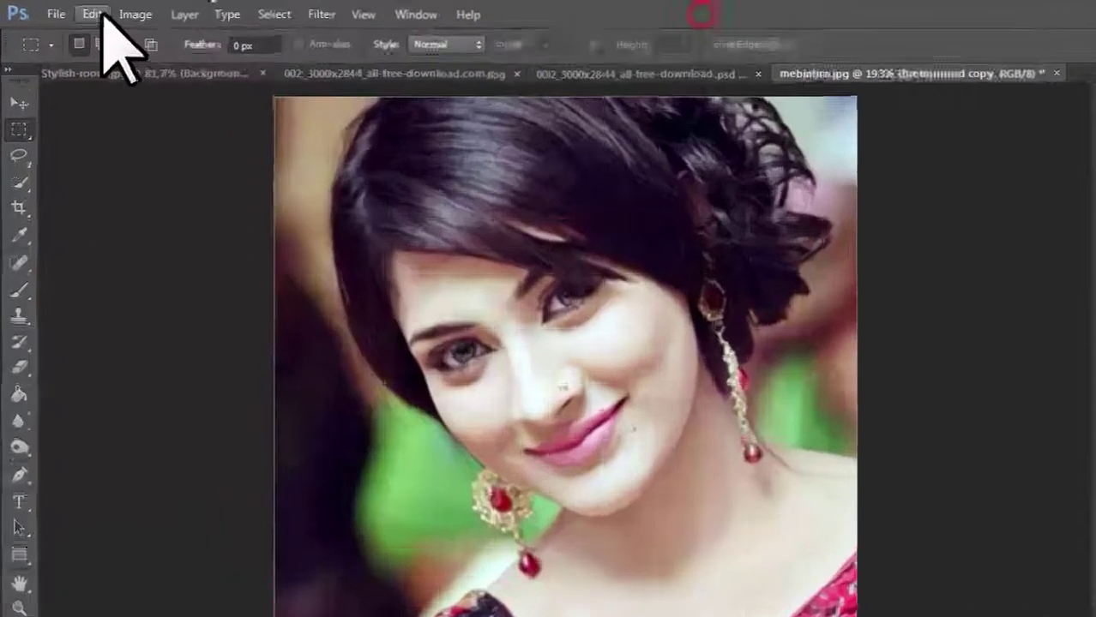
left_click(76, 11)
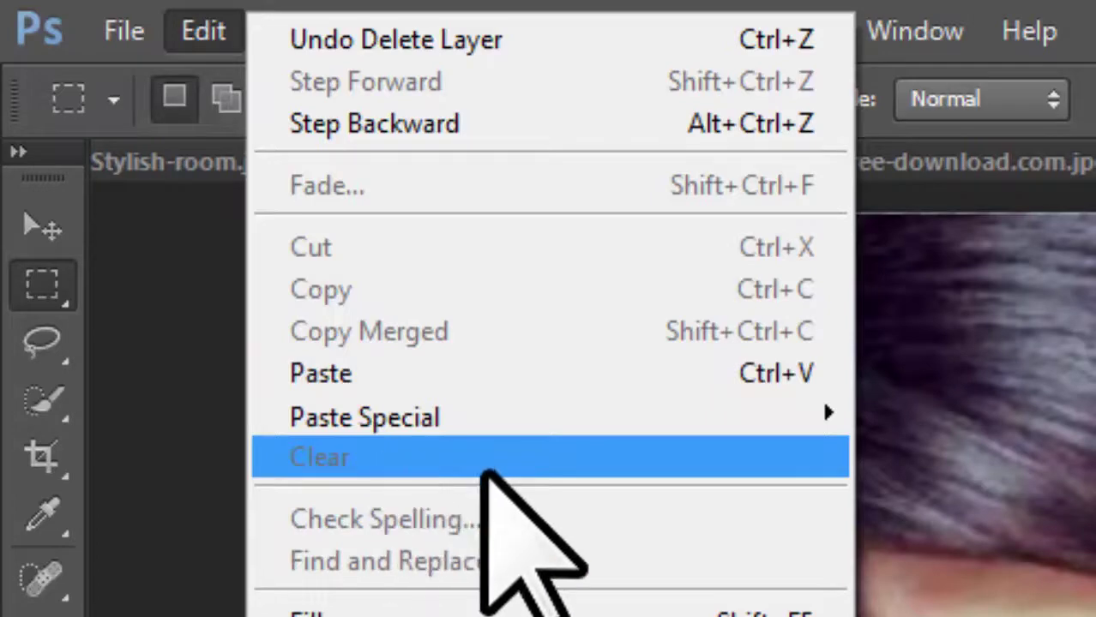
key("Escape")
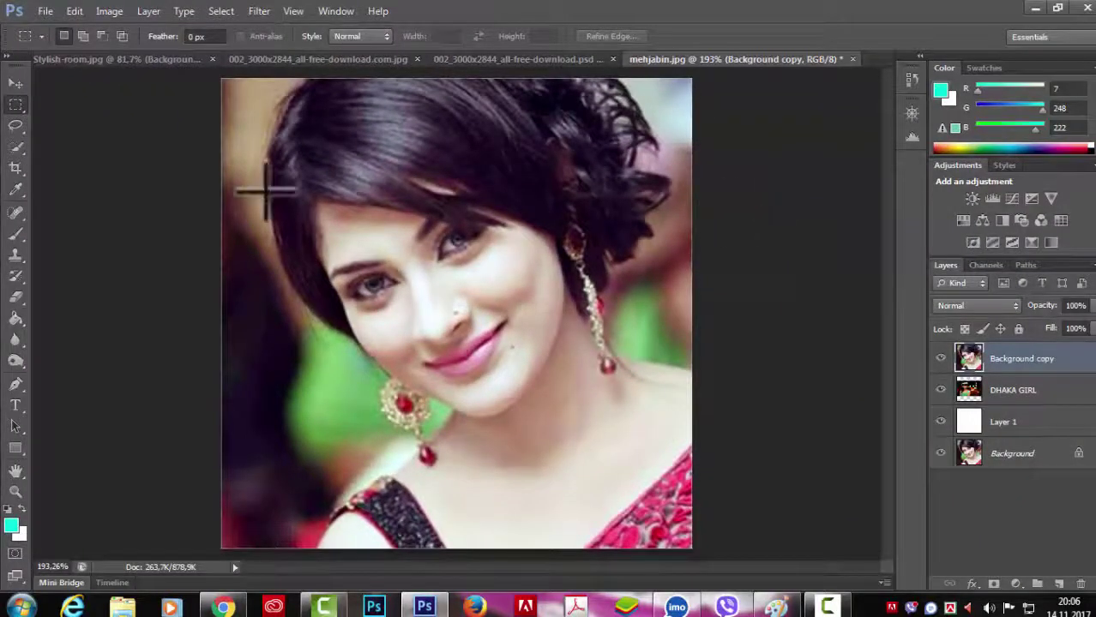
left_click(15, 83)
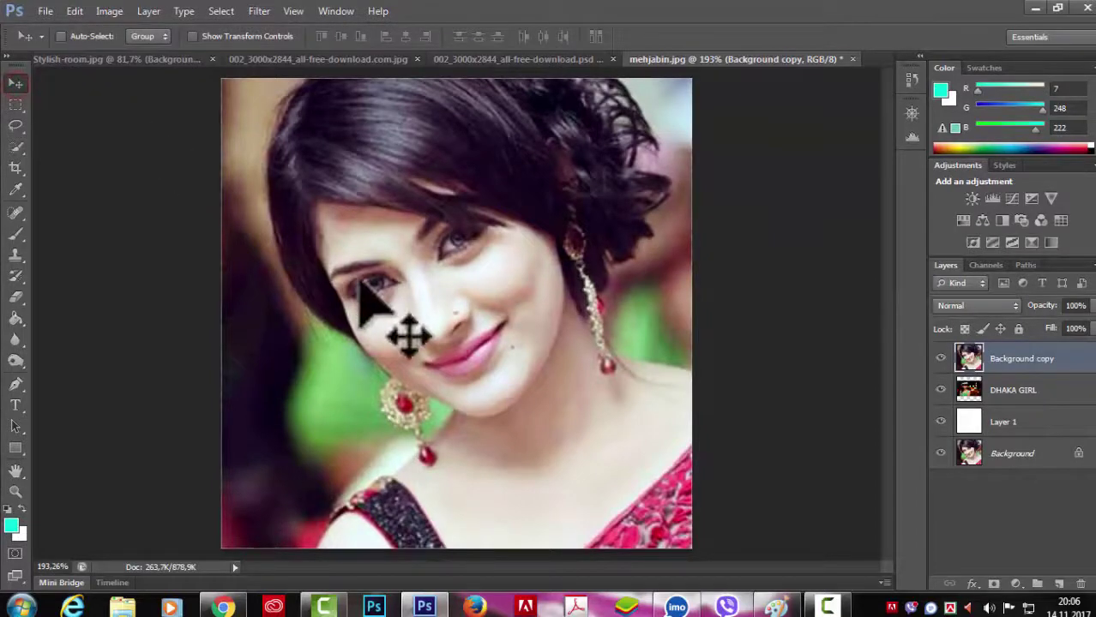